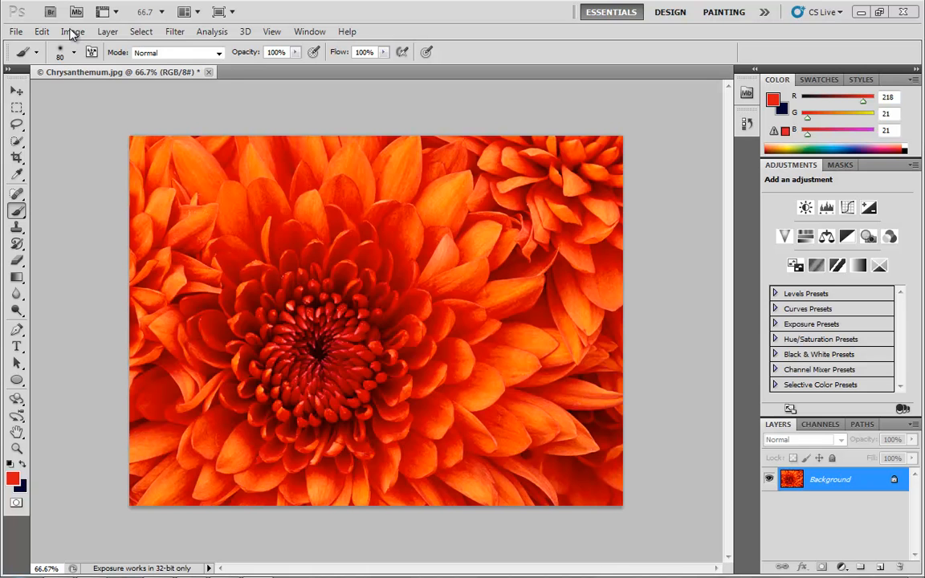
pyautogui.click(72, 33)
pyautogui.moveTo(203, 70)
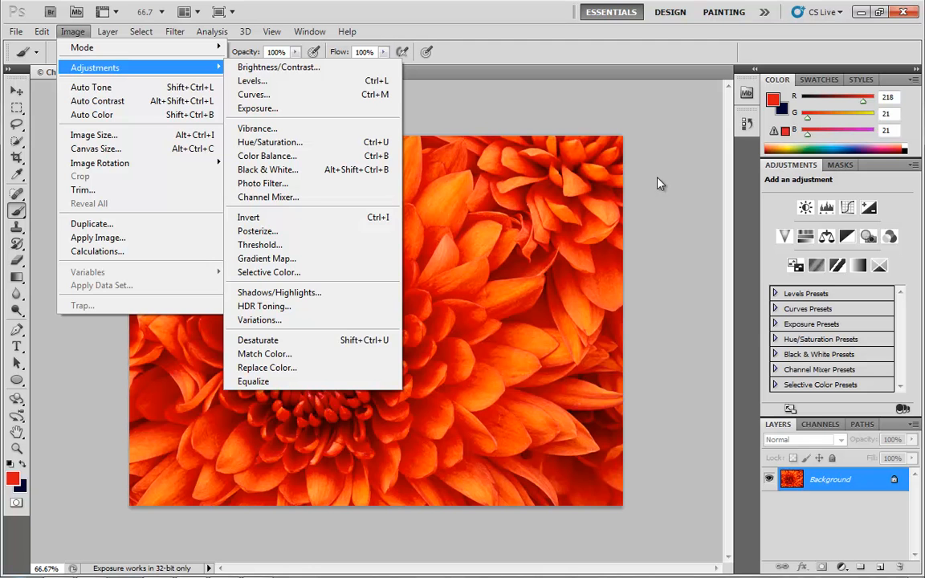
pyautogui.press('Escape')
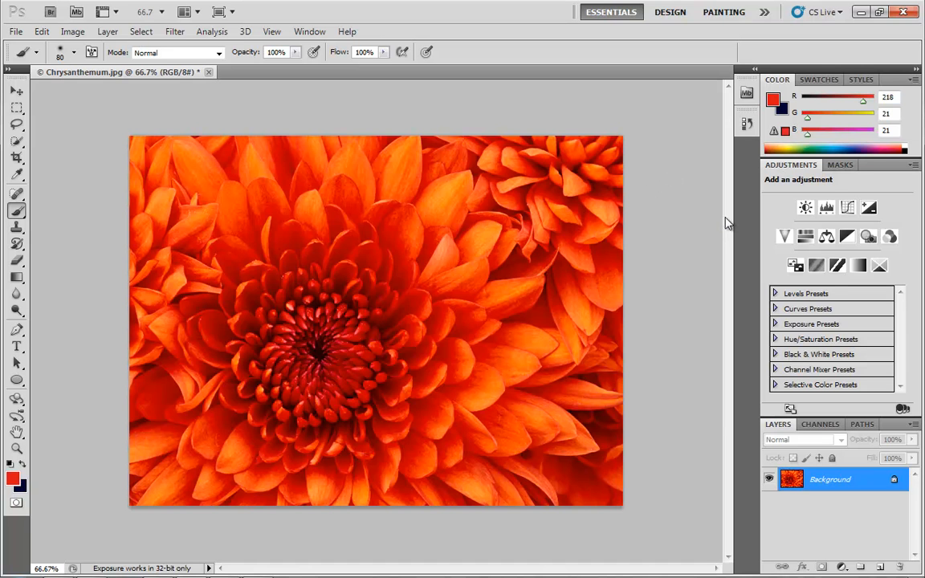
pyautogui.click(104, 32)
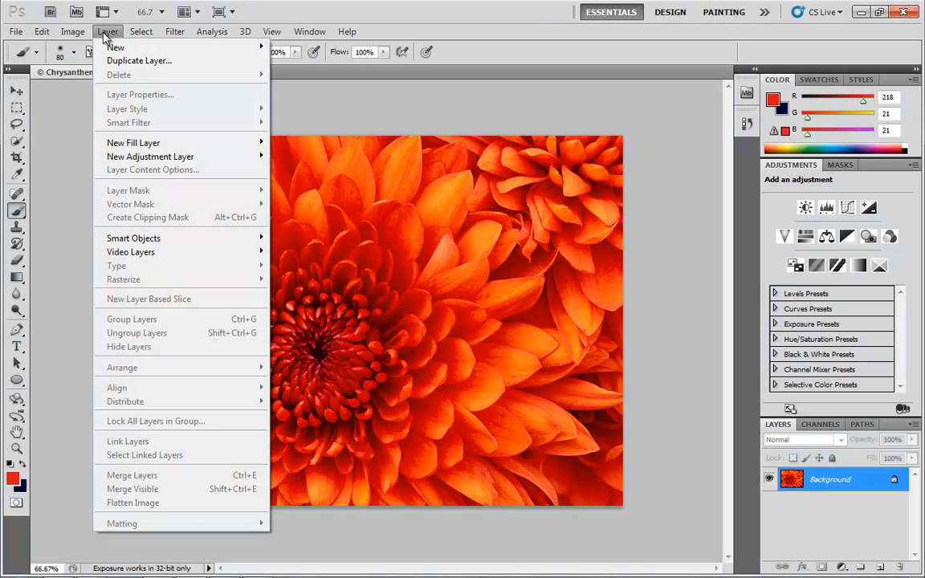
pyautogui.moveTo(133, 156)
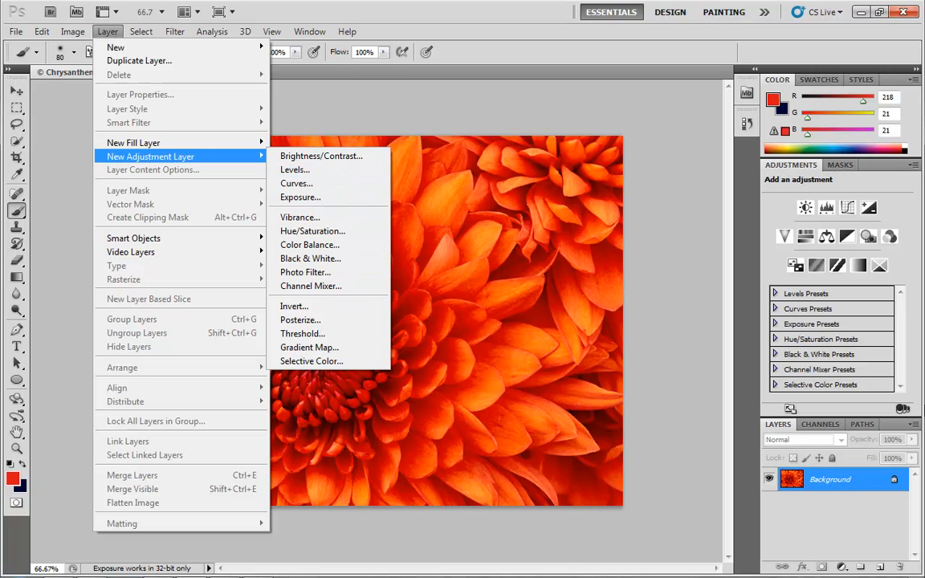
pyautogui.click(884, 497)
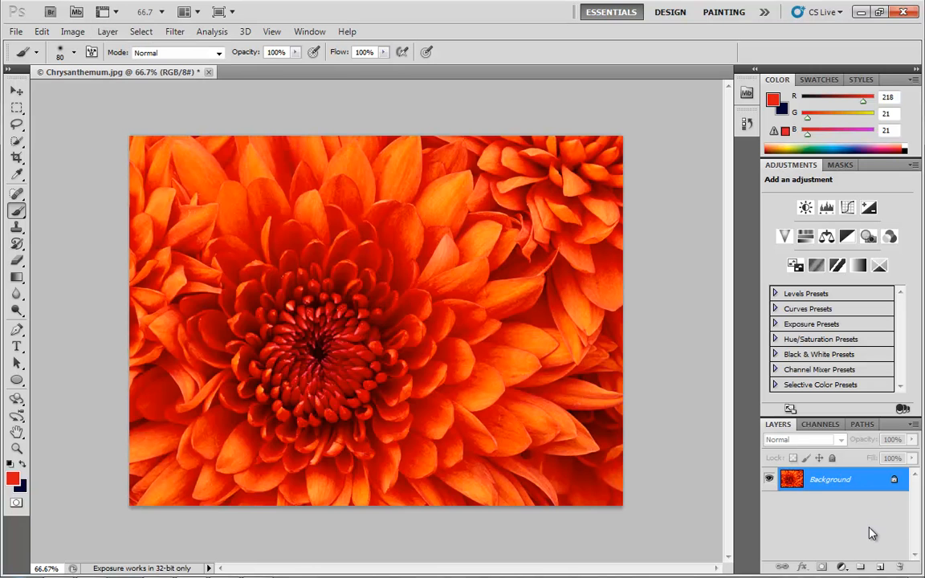
# Step: Add a Solid Color fill layer over the photo and pick a cyan colour for it
pyautogui.click(841, 567)
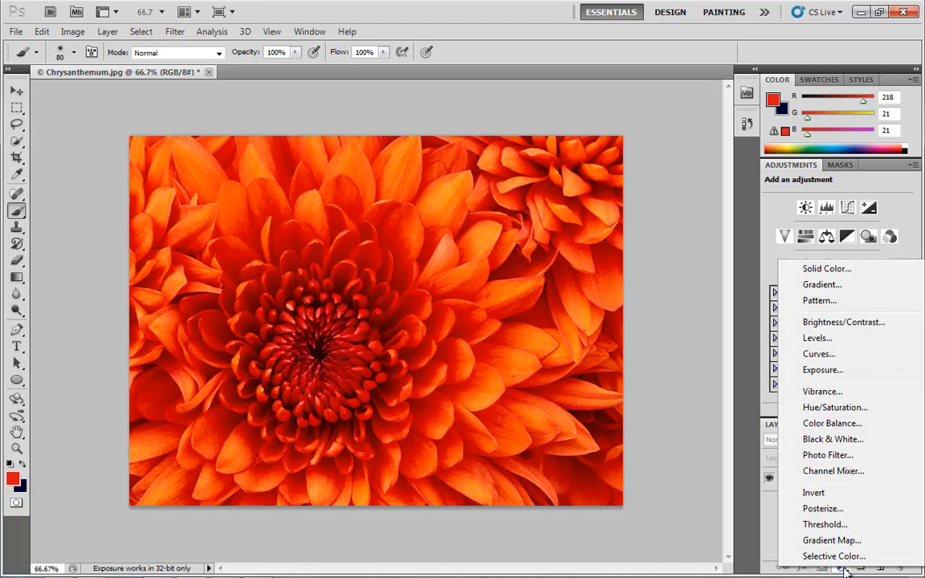
pyautogui.click(775, 539)
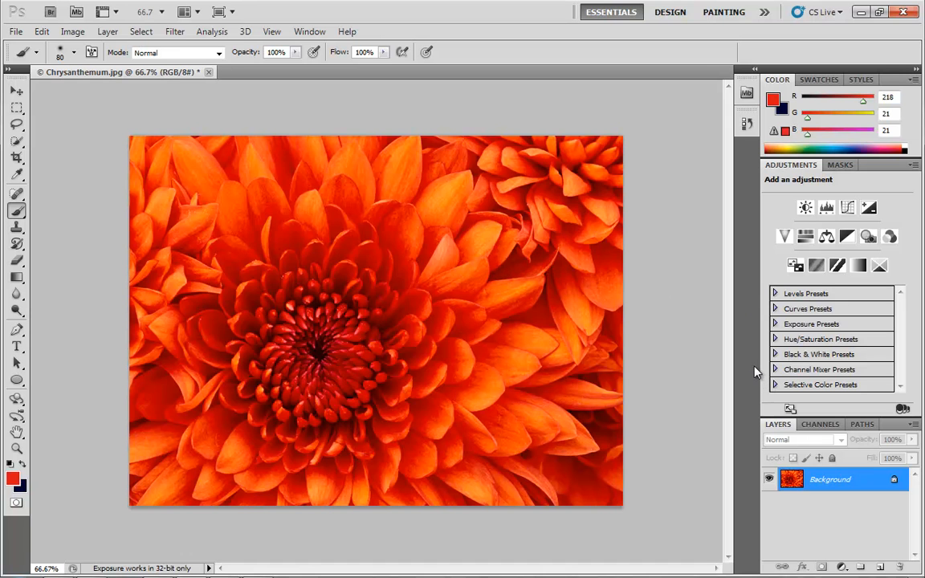
pyautogui.click(843, 567)
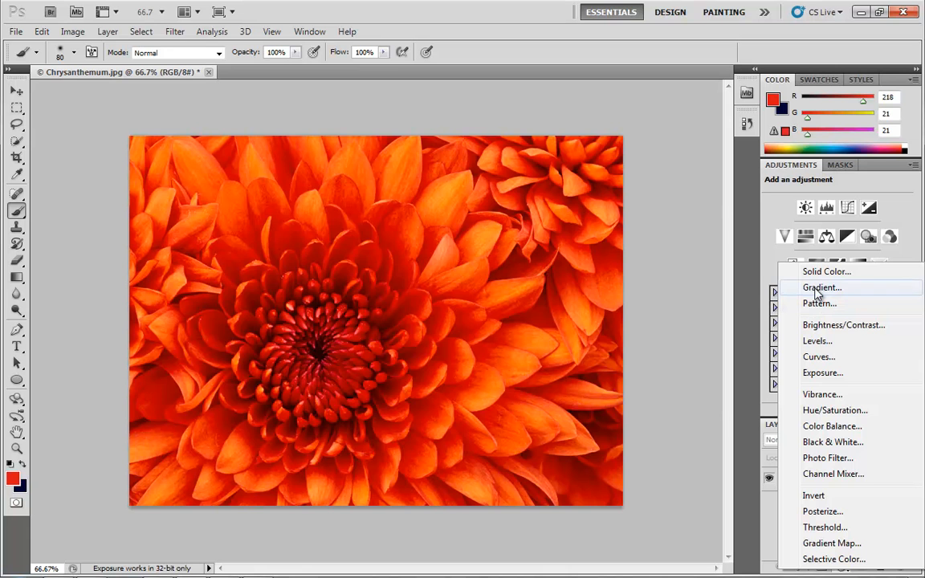
pyautogui.click(819, 273)
pyautogui.moveTo(543, 263)
pyautogui.mouseDown()
pyautogui.moveTo(522, 260)
pyautogui.moveTo(479, 207)
pyautogui.moveTo(605, 192)
pyautogui.moveTo(634, 200)
pyautogui.mouseUp()
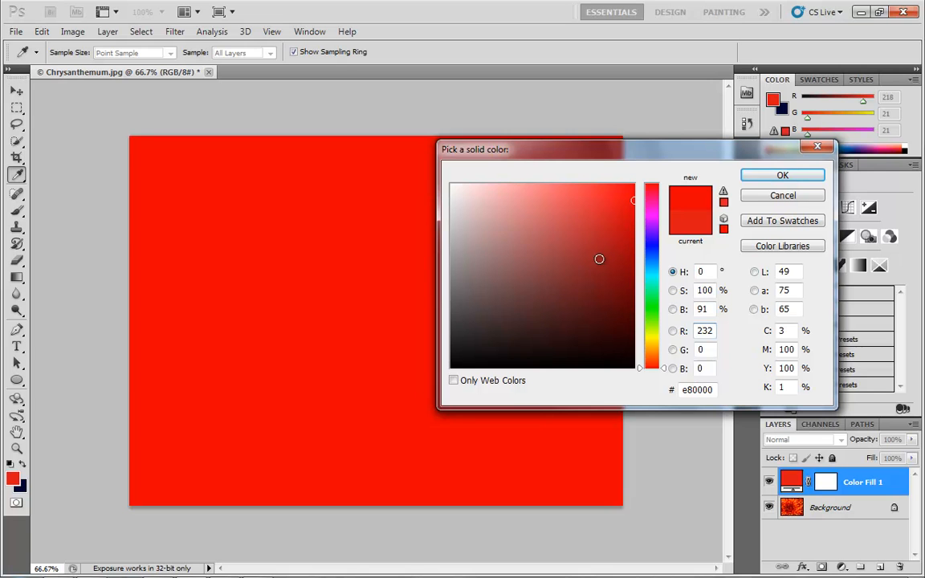
pyautogui.click(649, 310)
pyautogui.moveTo(649, 325); pyautogui.dragTo(649, 277)
pyautogui.click(811, 181)
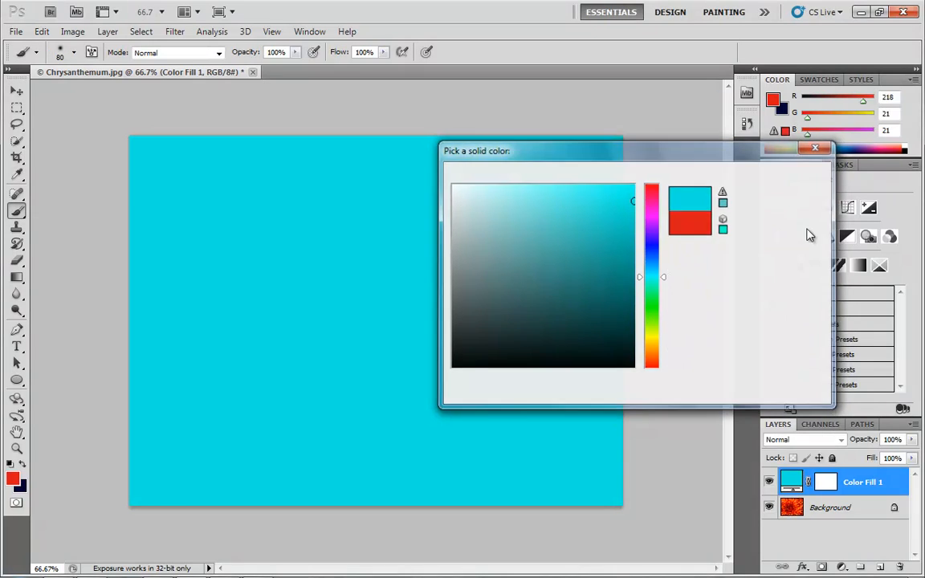
# Step: Change the Color Fill layer's colour to green, then delete that fill layer
pyautogui.doubleClick(791, 482)
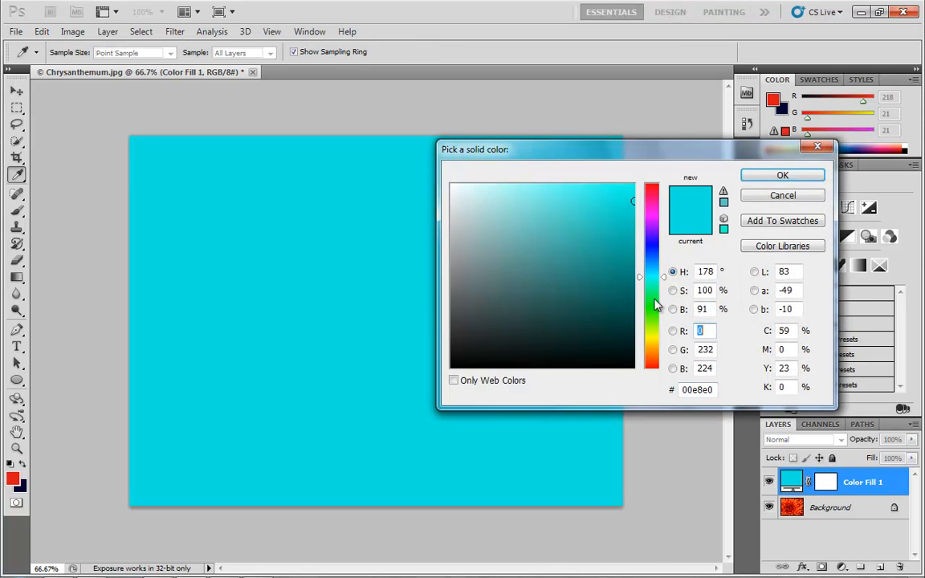
pyautogui.moveTo(656, 306); pyautogui.dragTo(651, 327)
pyautogui.click(782, 175)
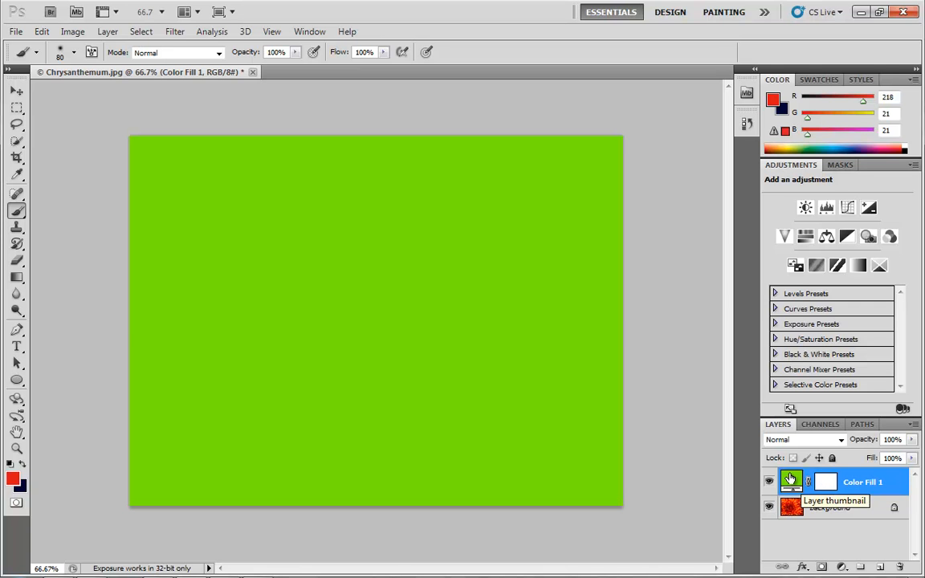
pyautogui.moveTo(828, 483); pyautogui.dragTo(900, 567)
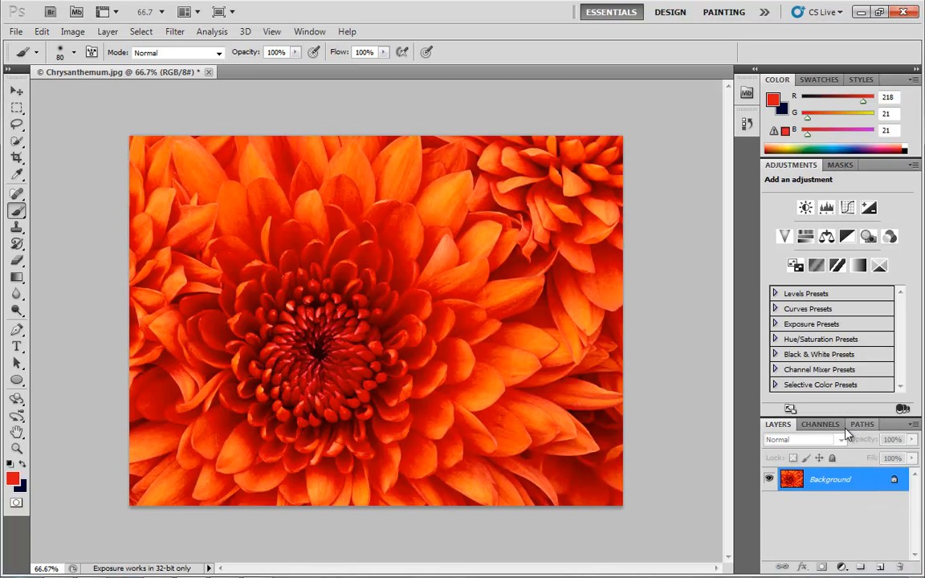
# Step: Add a linear Gradient fill layer at 90° using the Spectrum preset, then delete that layer
pyautogui.click(842, 568)
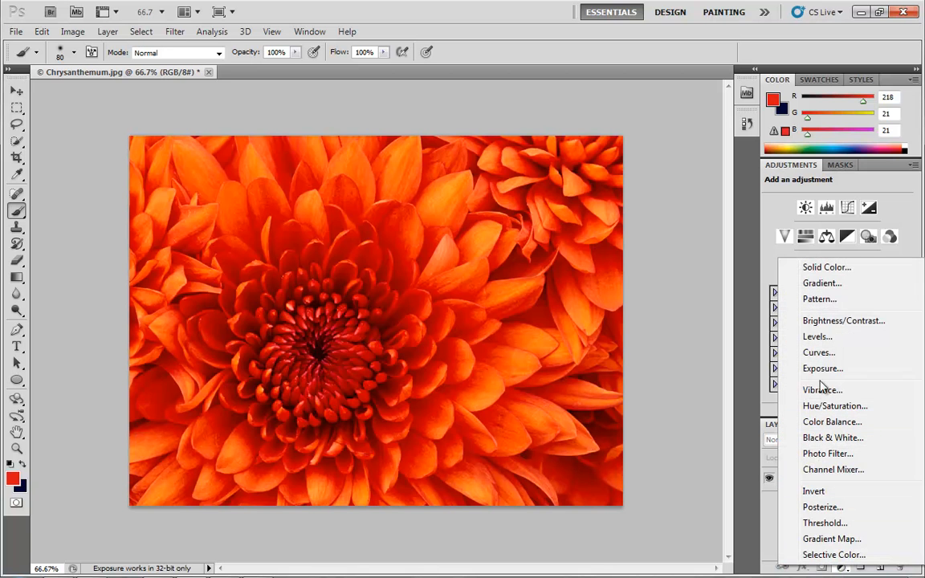
pyautogui.click(827, 291)
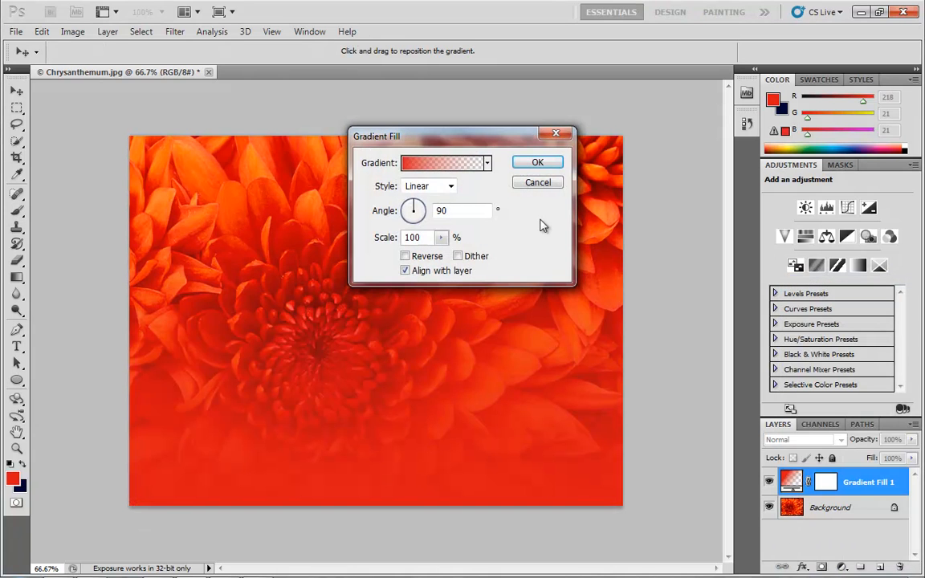
pyautogui.click(428, 163)
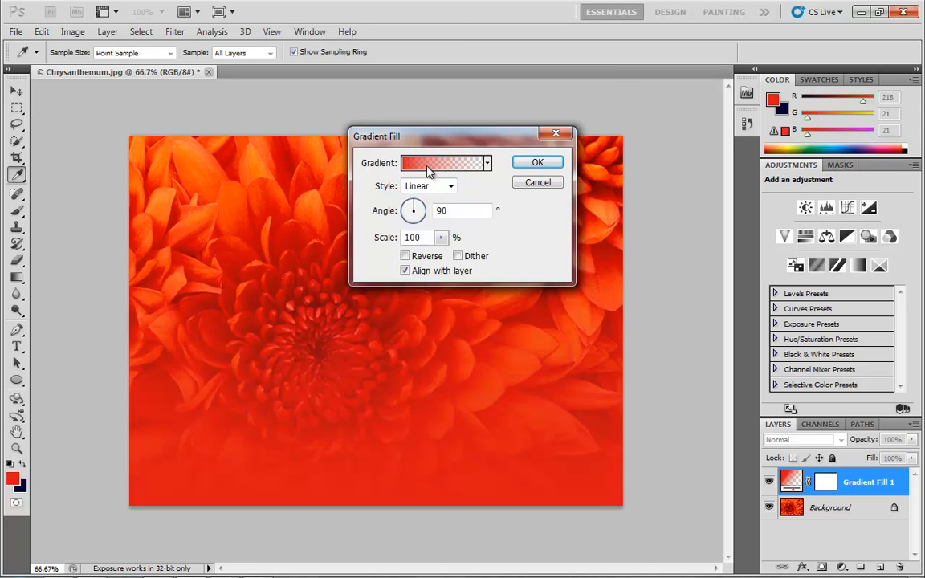
pyautogui.click(426, 142)
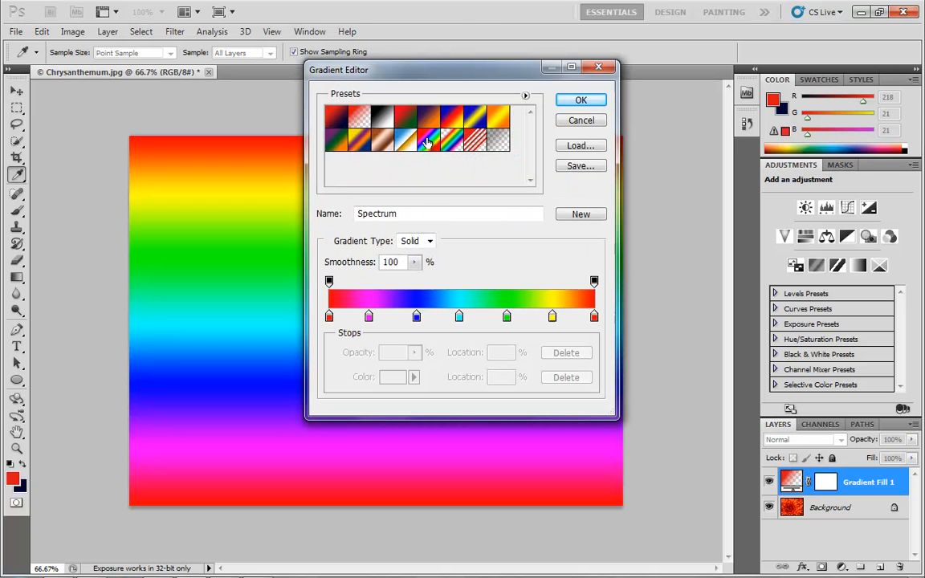
pyautogui.click(581, 101)
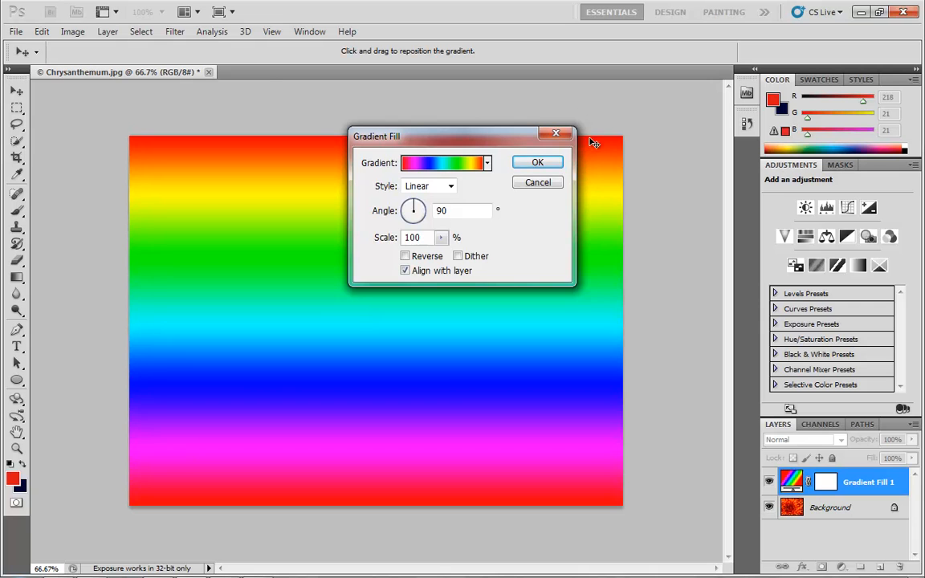
pyautogui.click(539, 159)
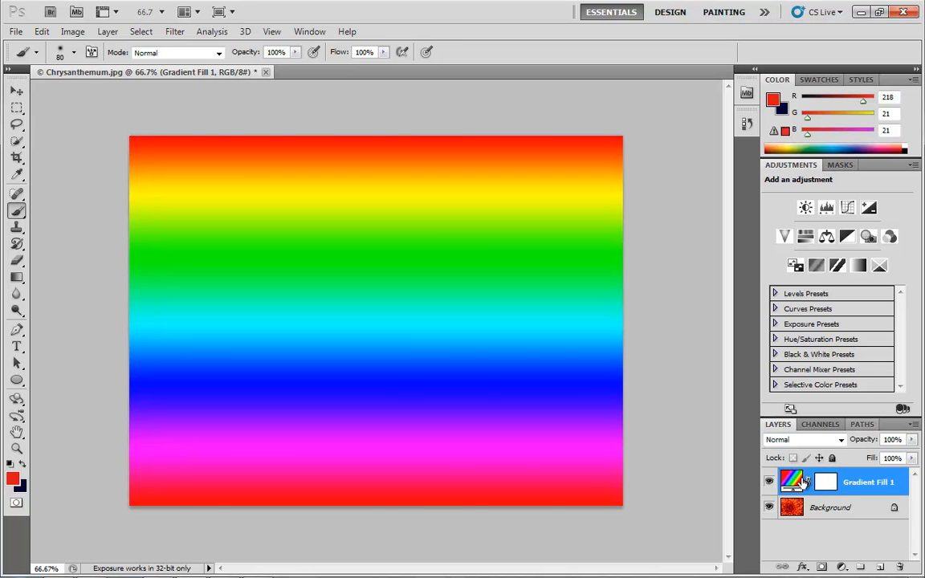
pyautogui.moveTo(804, 482); pyautogui.dragTo(897, 566)
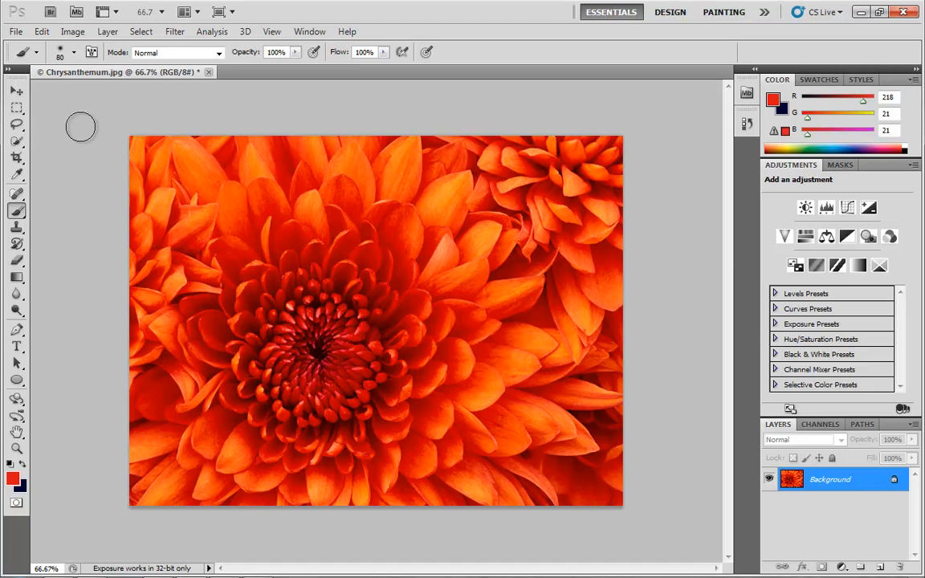
# Step: Fill a lassoed freeform area around the flower centre with a bubble-pattern Pattern fill layer, then delete that layer
pyautogui.click(16, 124)
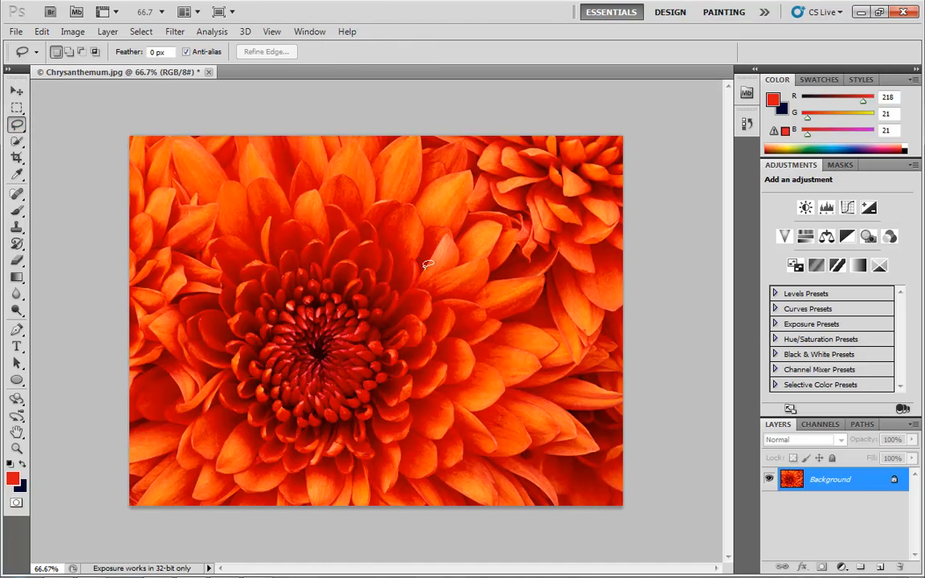
pyautogui.moveTo(410, 249)
pyautogui.mouseDown()
pyautogui.moveTo(350, 301)
pyautogui.moveTo(233, 274)
pyautogui.moveTo(214, 395)
pyautogui.moveTo(282, 467)
pyautogui.moveTo(393, 416)
pyautogui.moveTo(484, 423)
pyautogui.moveTo(521, 363)
pyautogui.moveTo(582, 302)
pyautogui.moveTo(522, 212)
pyautogui.moveTo(404, 176)
pyautogui.moveTo(299, 218)
pyautogui.moveTo(414, 248)
pyautogui.mouseUp()
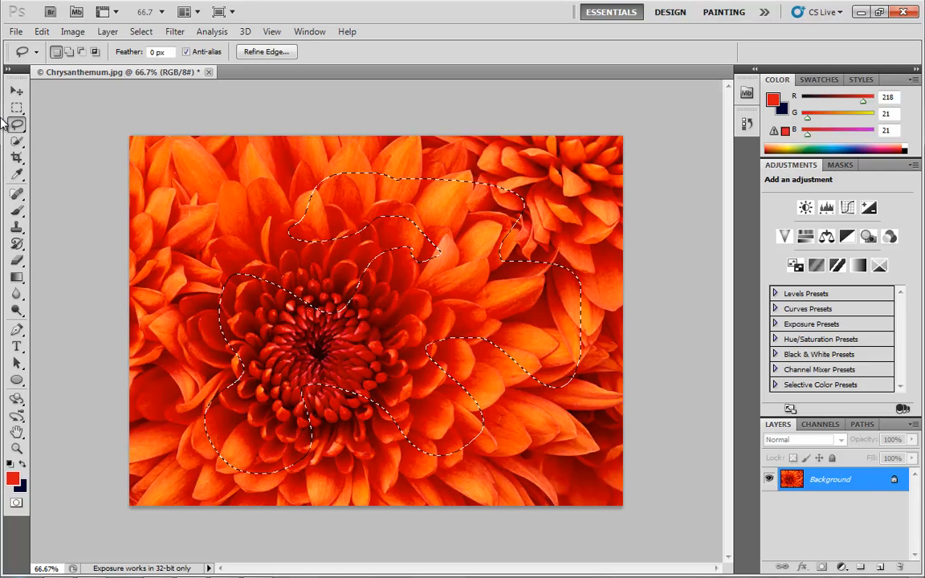
pyautogui.click(842, 567)
pyautogui.click(821, 298)
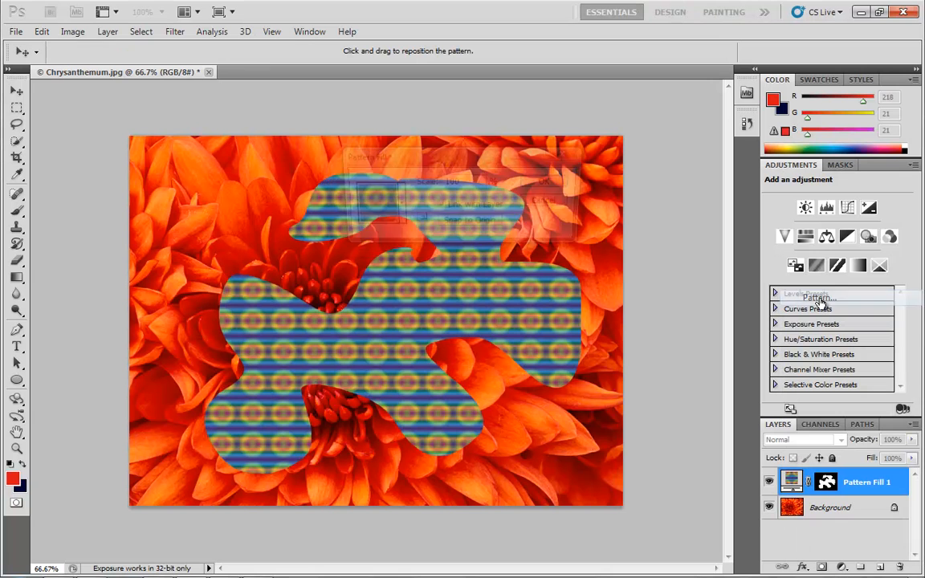
pyautogui.click(381, 213)
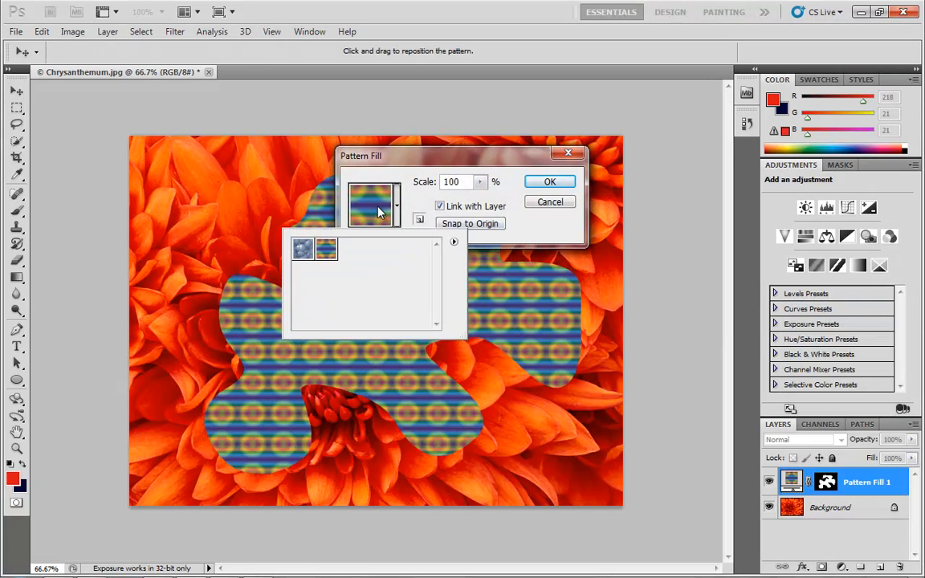
pyautogui.click(307, 255)
pyautogui.click(550, 183)
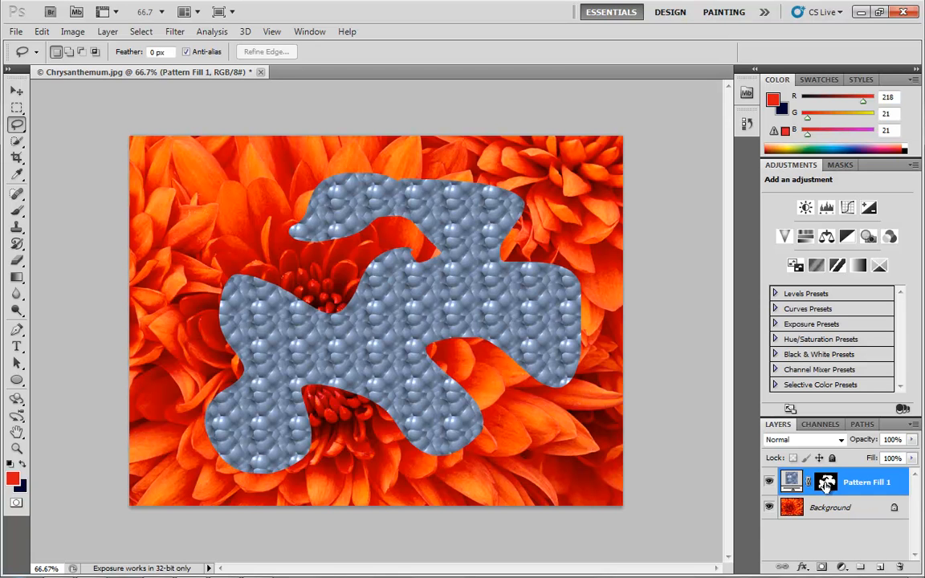
pyautogui.moveTo(825, 485); pyautogui.dragTo(900, 566)
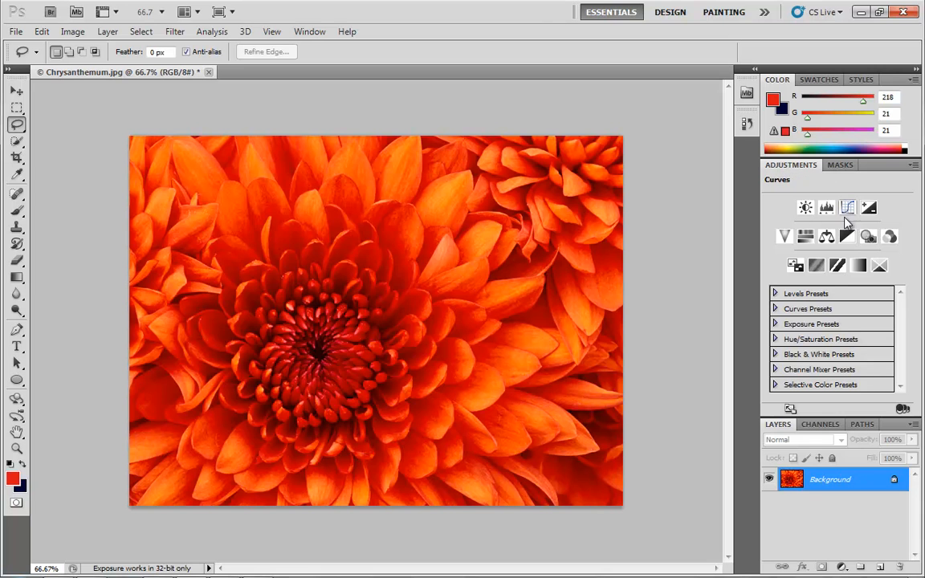
pyautogui.click(842, 567)
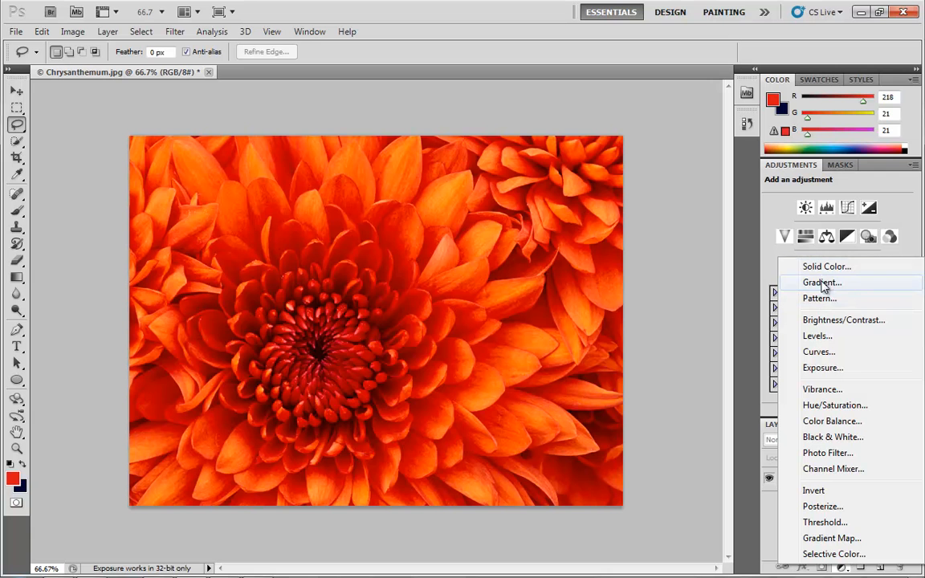
pyautogui.click(74, 31)
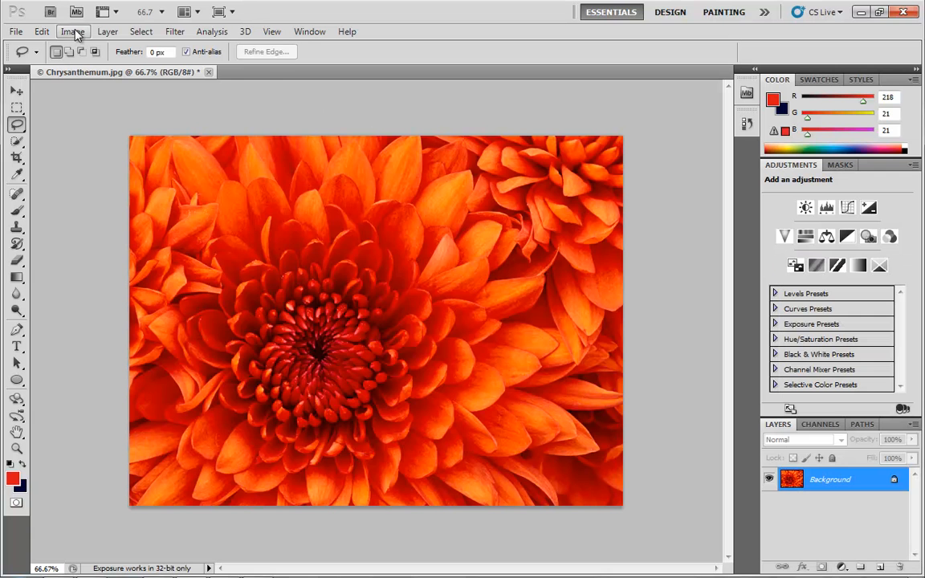
pyautogui.click(75, 30)
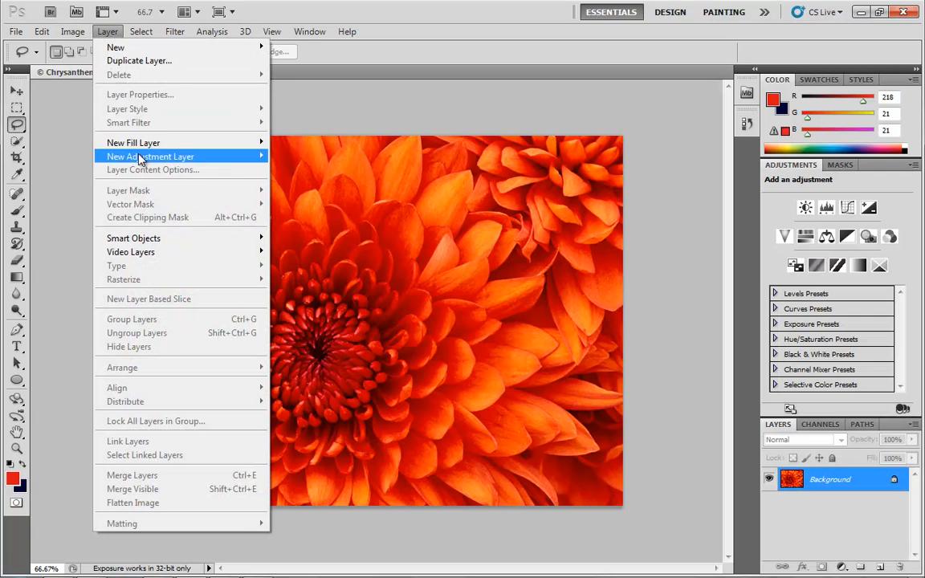
pyautogui.moveTo(140, 161)
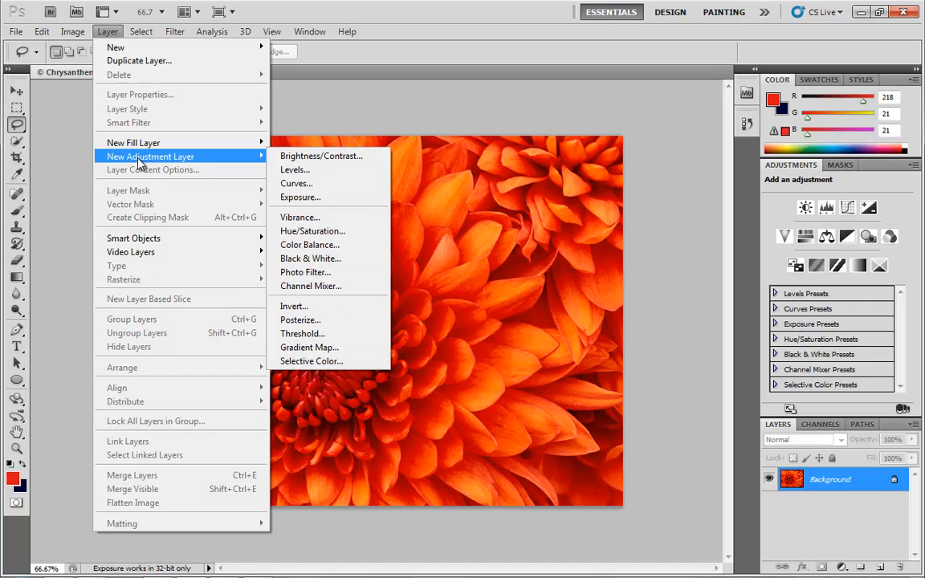
pyautogui.moveTo(137, 143)
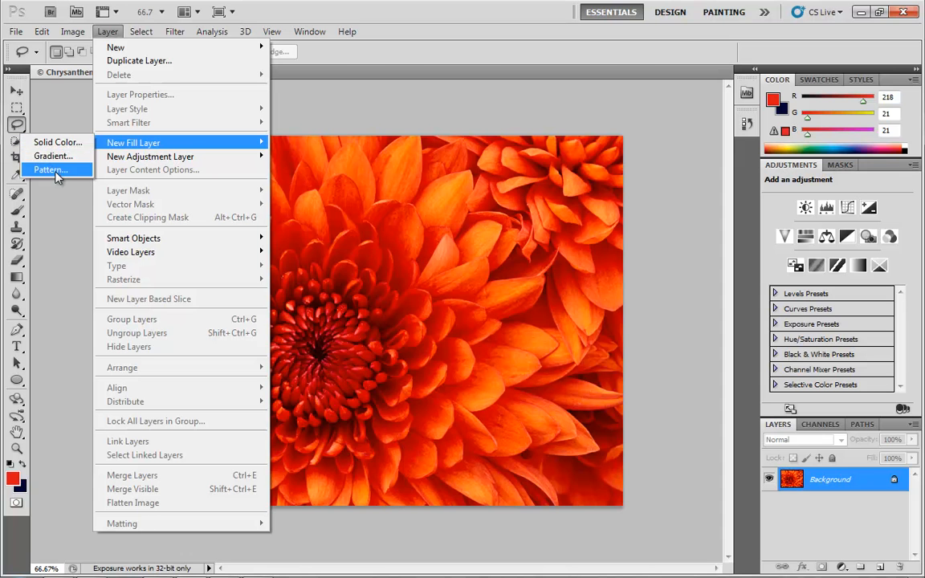
pyautogui.click(846, 408)
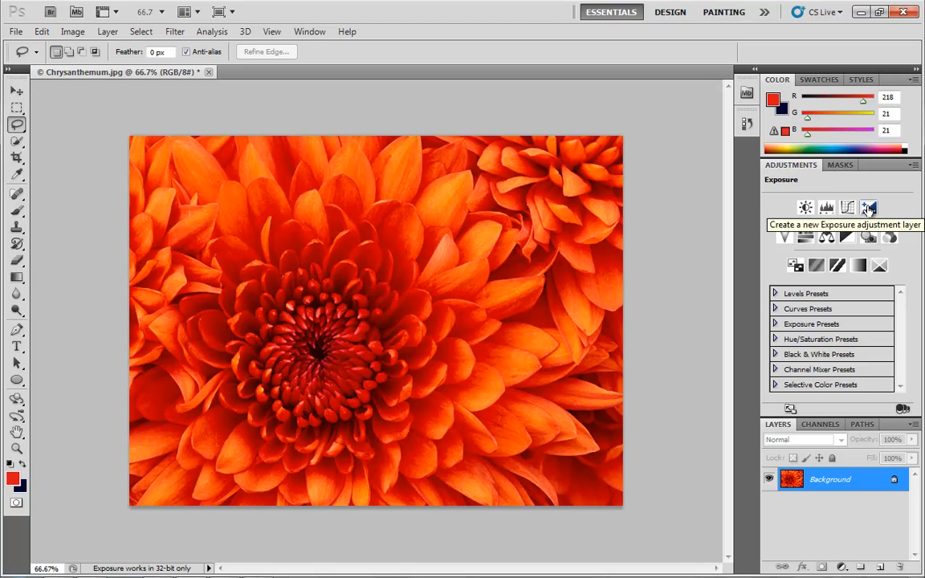
# Step: Add a Brightness/Contrast adjustment layer above the Background layer and keep it selected
pyautogui.click(806, 208)
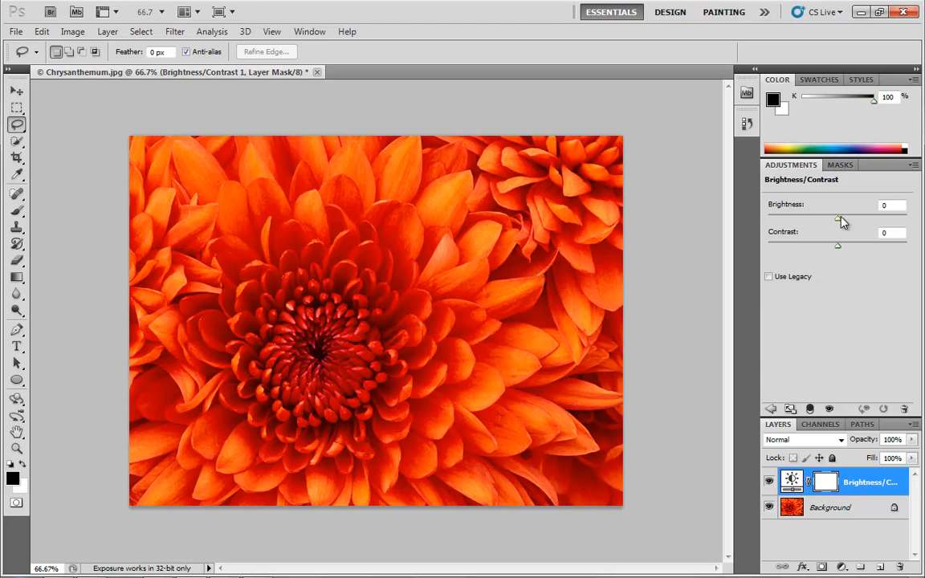
pyautogui.click(841, 508)
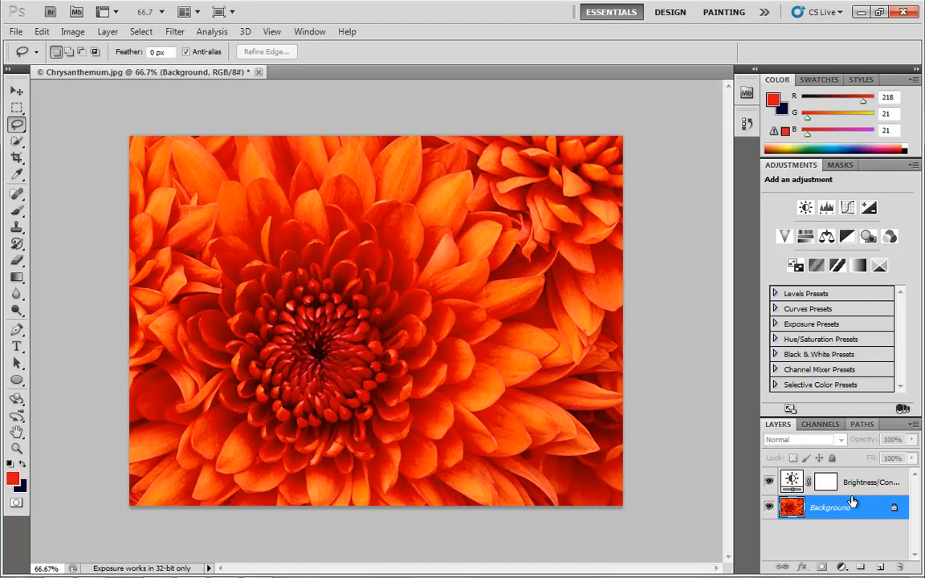
pyautogui.click(796, 480)
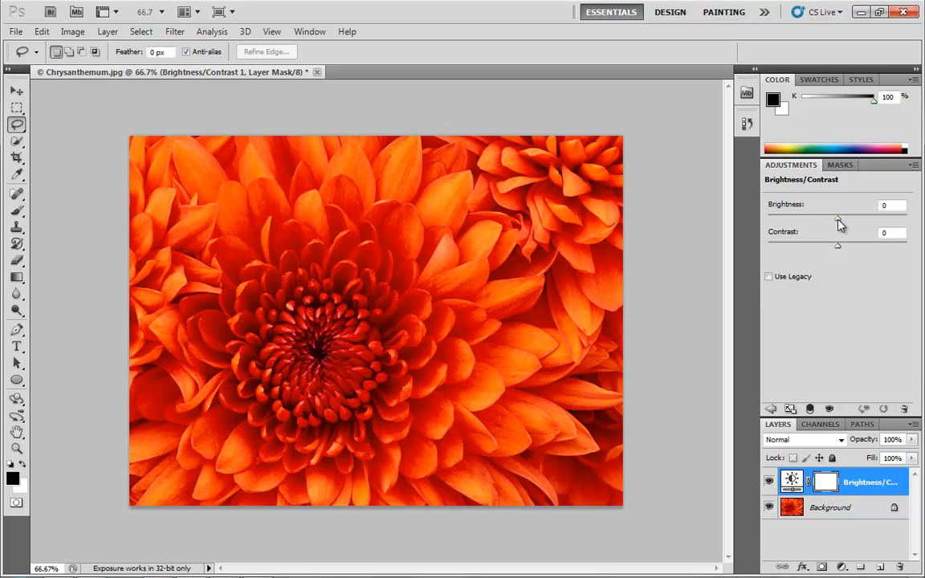
# Step: Set the Brightness/Contrast layer's brightness to -12 and contrast to -15, then delete that adjustment layer
pyautogui.moveTo(838, 219); pyautogui.dragTo(822, 251)
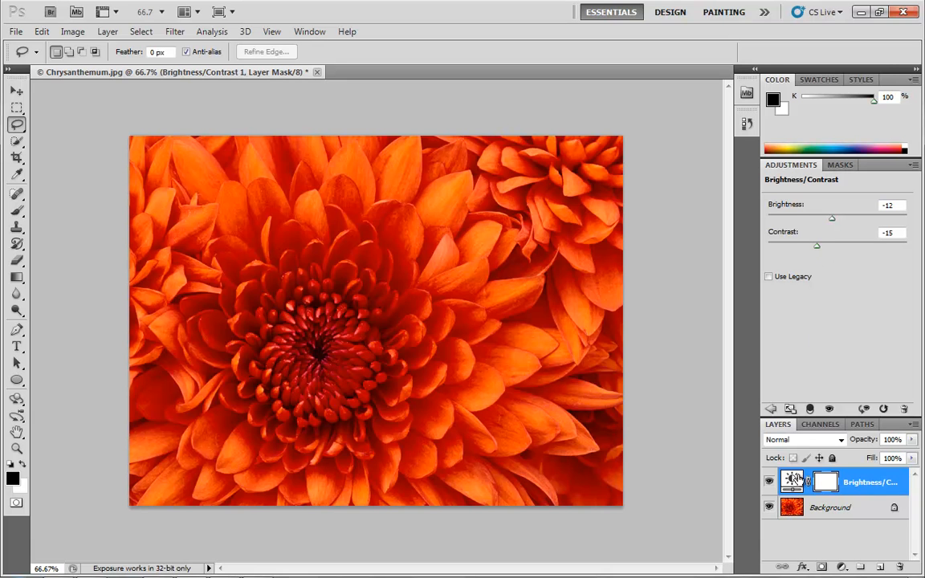
pyautogui.moveTo(798, 487); pyautogui.dragTo(901, 568)
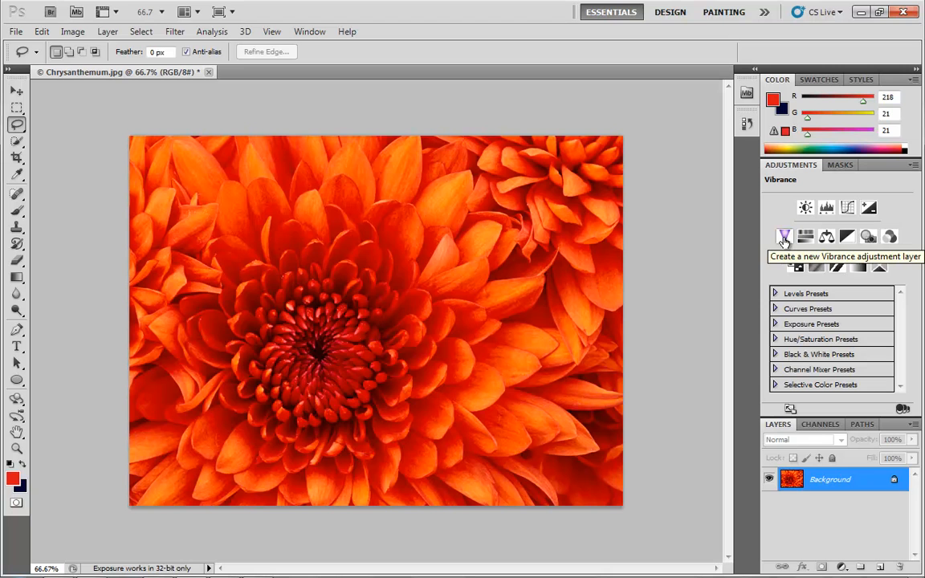
# Step: Add a Black & White adjustment layer, set Reds 57, Yellows -40, Greens -38, Cyans 38, Blues -1, Magentas 41, then delete it
pyautogui.click(850, 239)
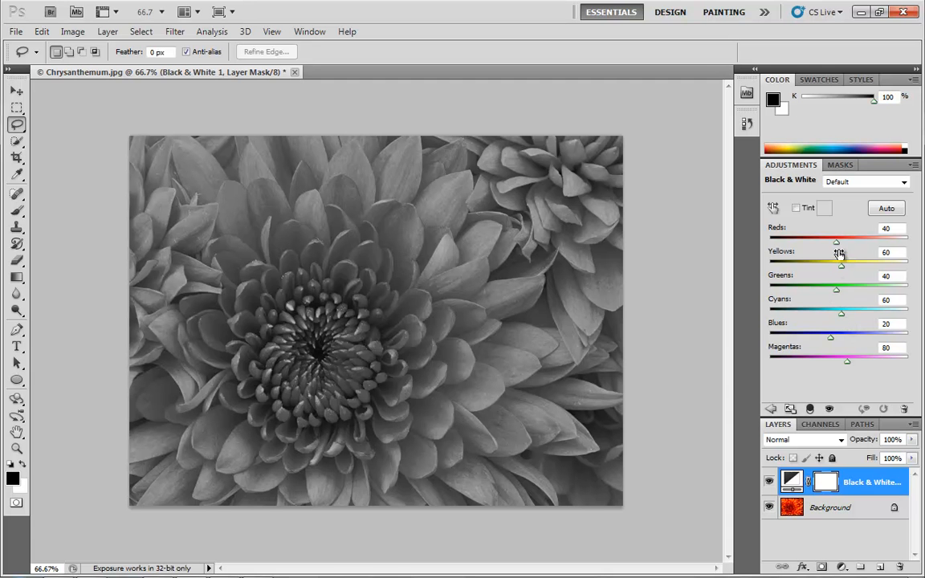
pyautogui.moveTo(836, 245); pyautogui.dragTo(789, 303)
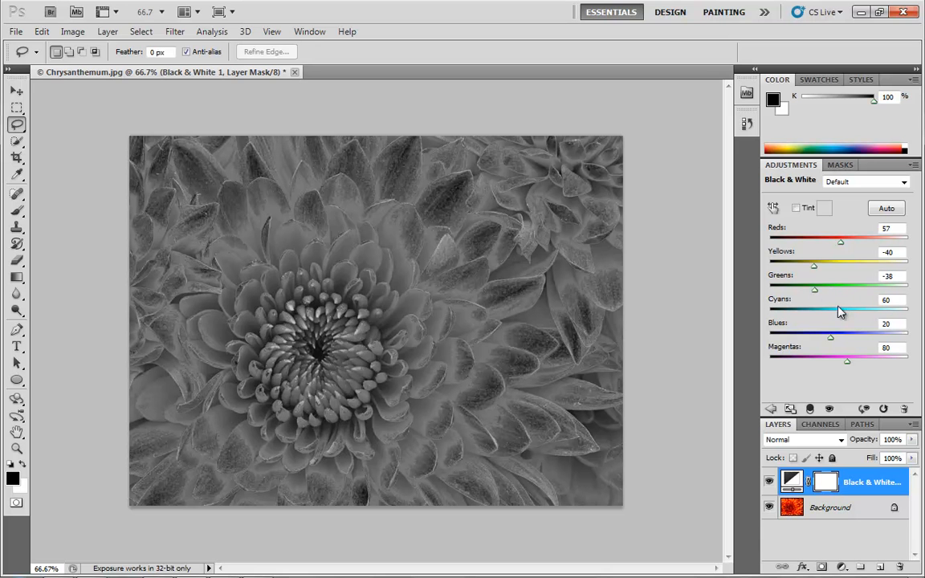
pyautogui.moveTo(843, 313); pyautogui.dragTo(836, 375)
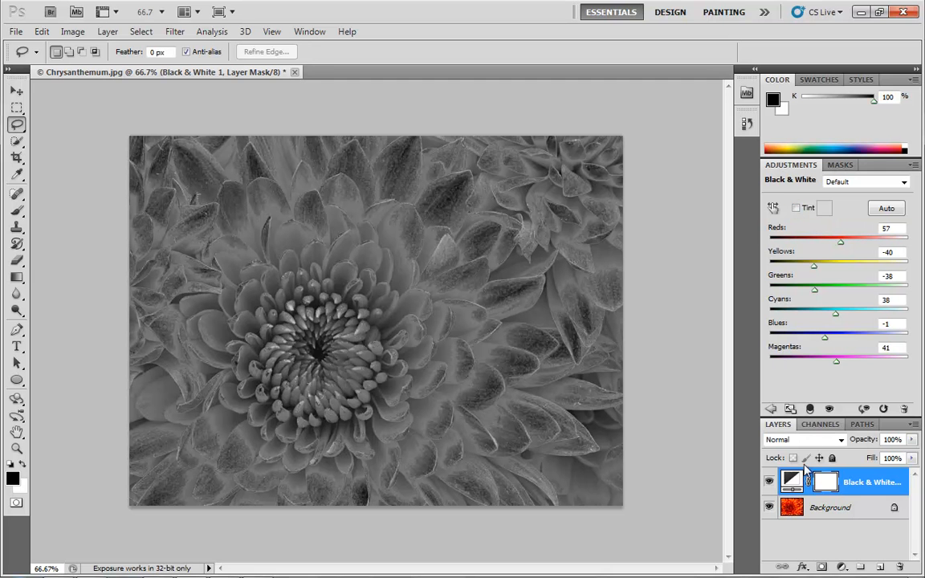
pyautogui.moveTo(791, 482); pyautogui.dragTo(901, 567)
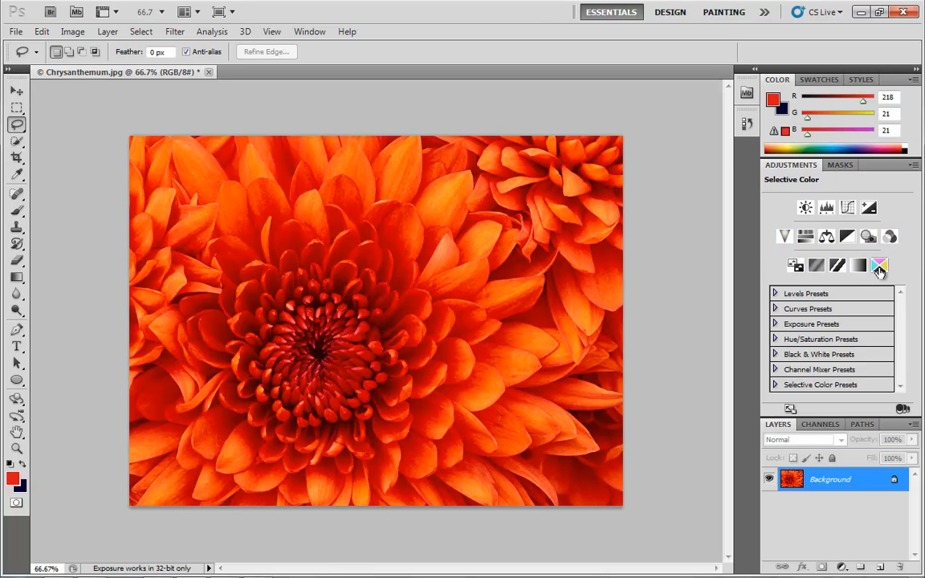
# Step: Add an Invert adjustment layer, then delete that layer
pyautogui.click(795, 266)
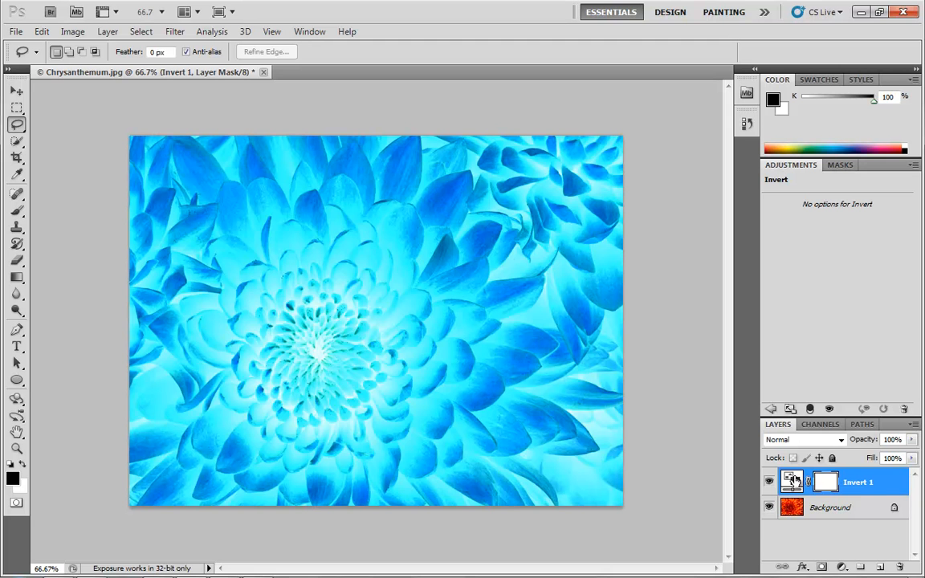
pyautogui.moveTo(794, 481); pyautogui.dragTo(899, 567)
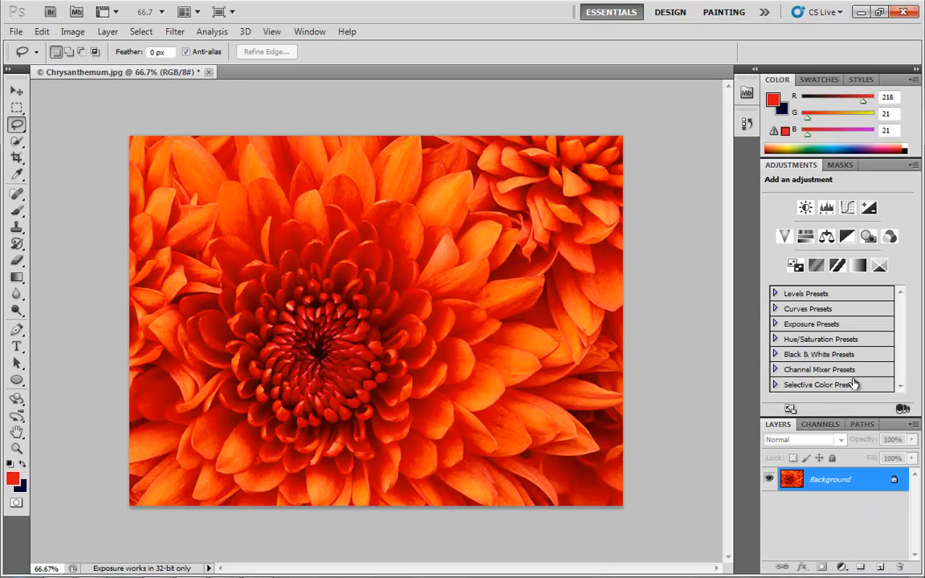
# Step: Add a Gradient Map adjustment layer and apply the Black, White preset in its gradient editor
pyautogui.click(857, 266)
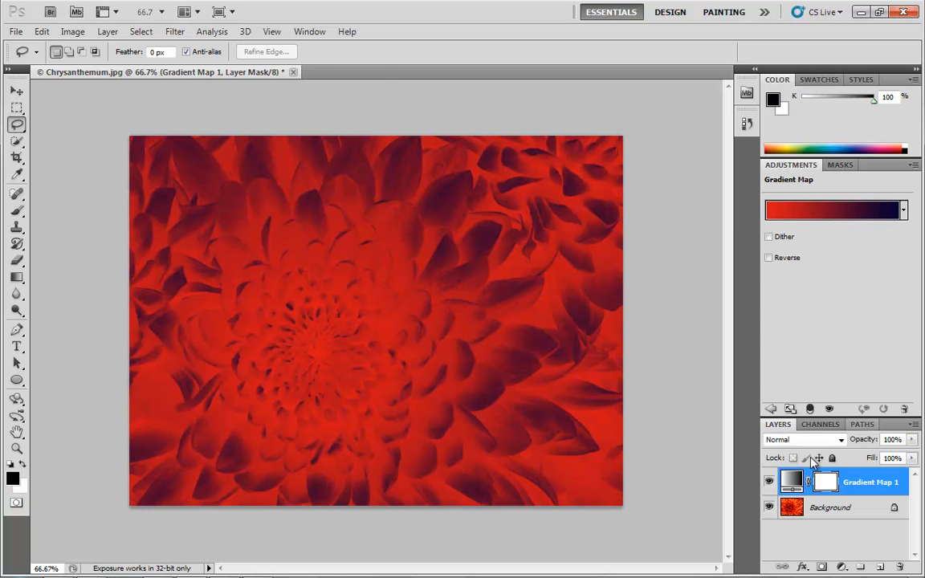
pyautogui.click(819, 213)
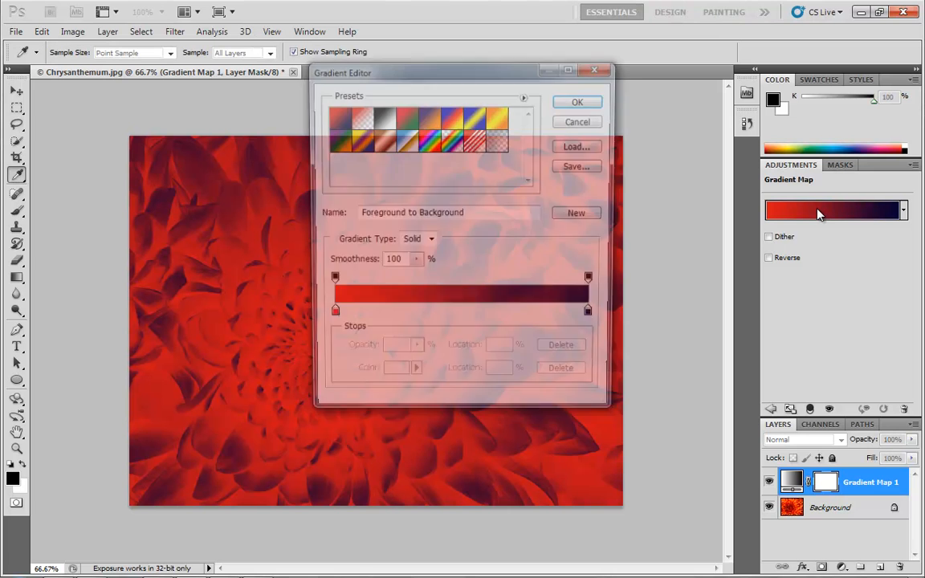
pyautogui.moveTo(495, 73); pyautogui.dragTo(709, 135)
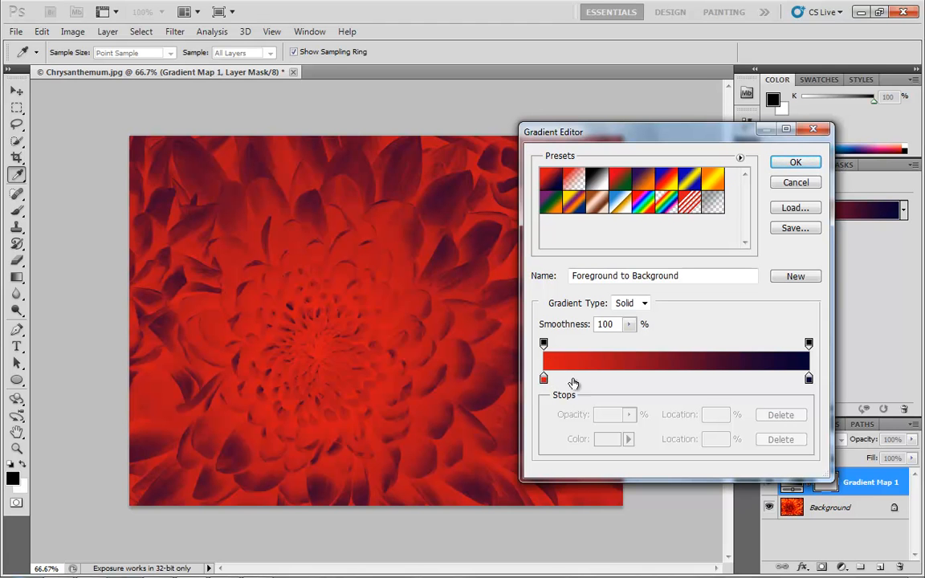
pyautogui.moveTo(544, 384)
pyautogui.mouseDown()
pyautogui.moveTo(590, 381)
pyautogui.moveTo(544, 382)
pyautogui.mouseUp()
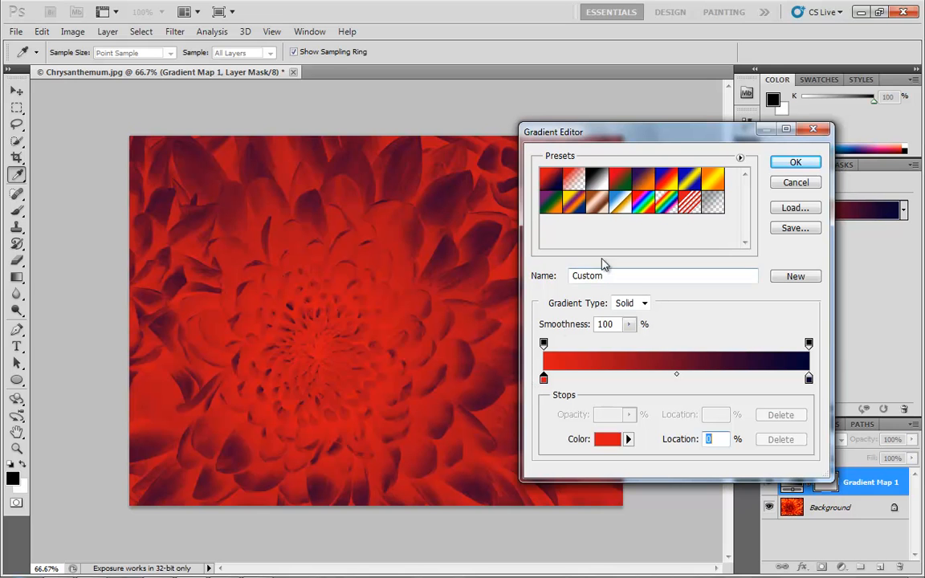
pyautogui.click(597, 181)
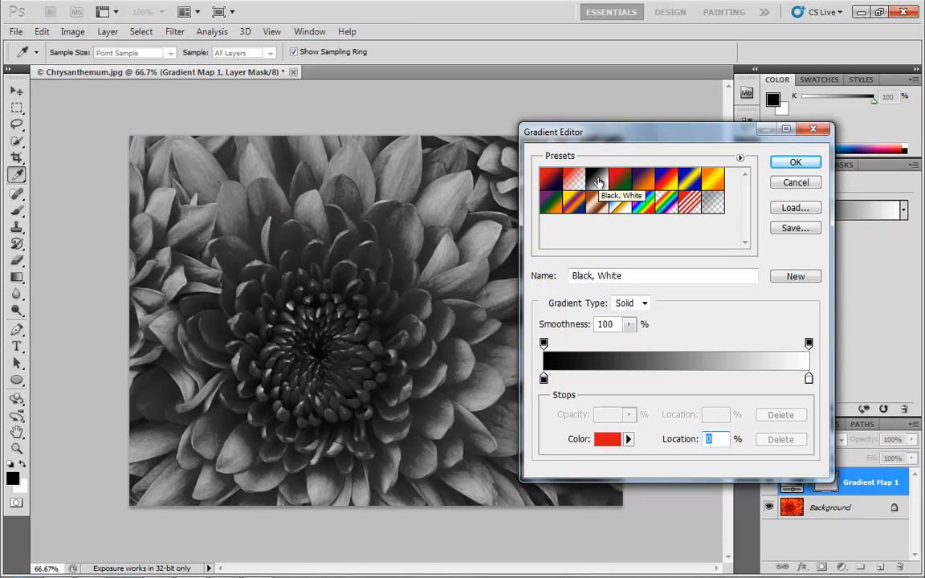
pyautogui.moveTo(654, 135); pyautogui.dragTo(762, 108)
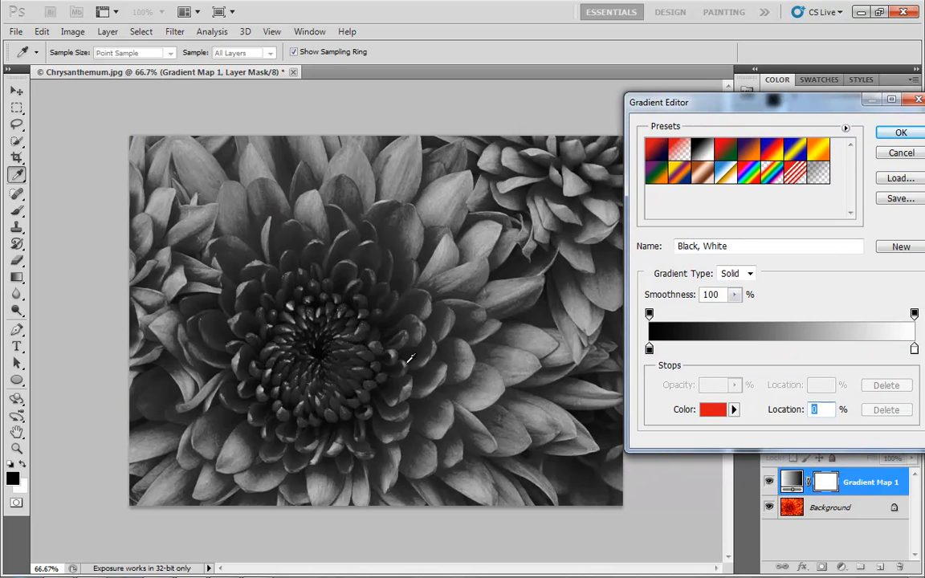
# Step: Add a colour stop at 48% to the gradient, set its colour to blue 155bda, and confirm the gradient
pyautogui.click(776, 350)
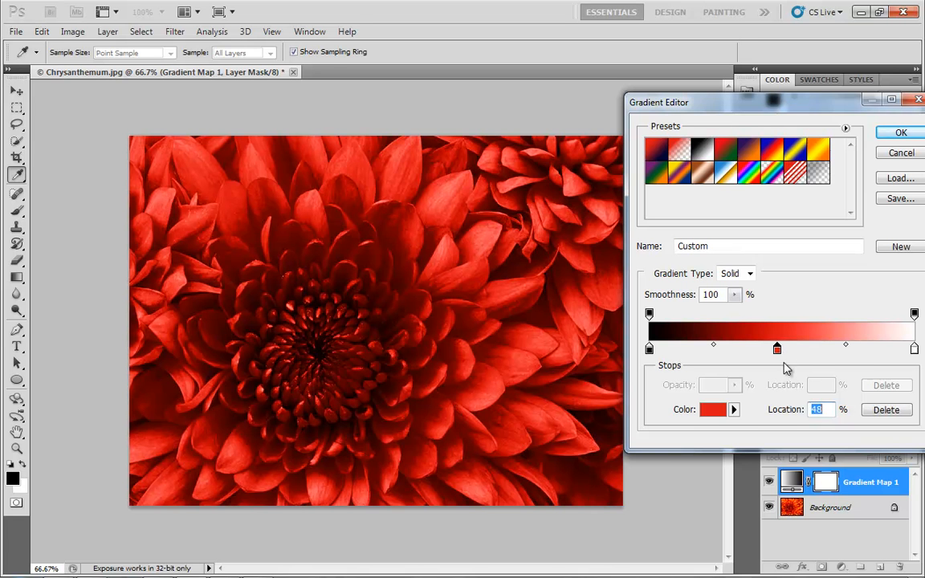
pyautogui.click(712, 410)
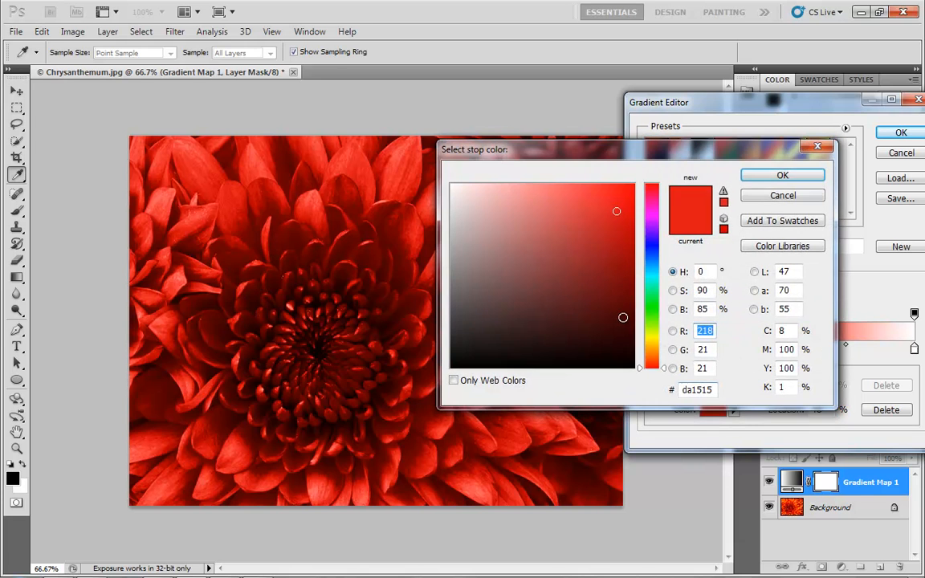
pyautogui.moveTo(652, 282); pyautogui.dragTo(653, 256)
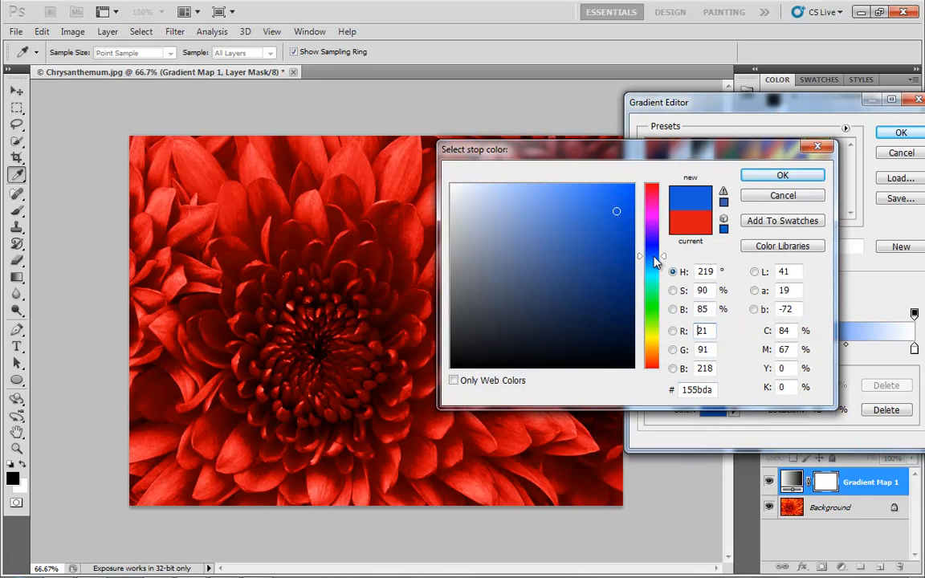
pyautogui.click(782, 175)
pyautogui.moveTo(804, 112); pyautogui.dragTo(717, 123)
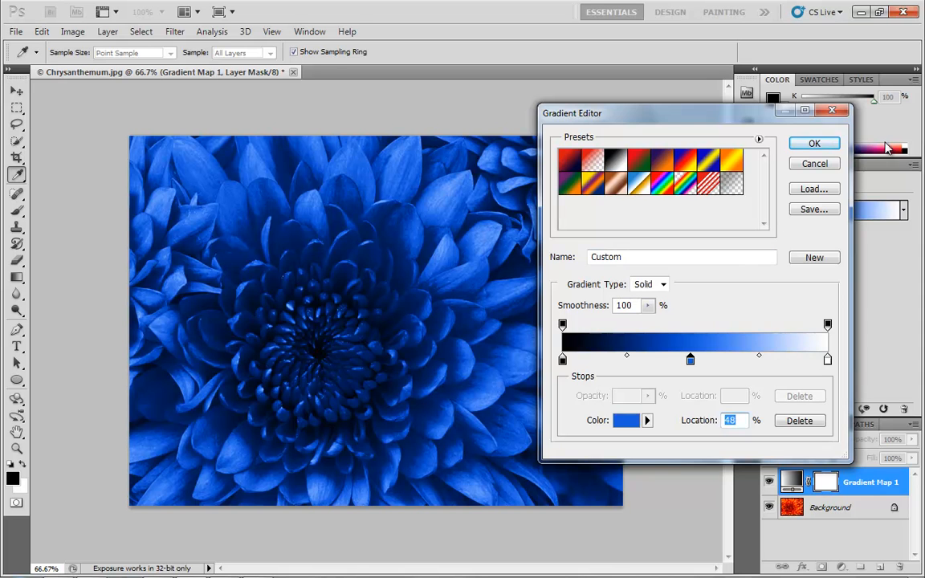
pyautogui.click(819, 143)
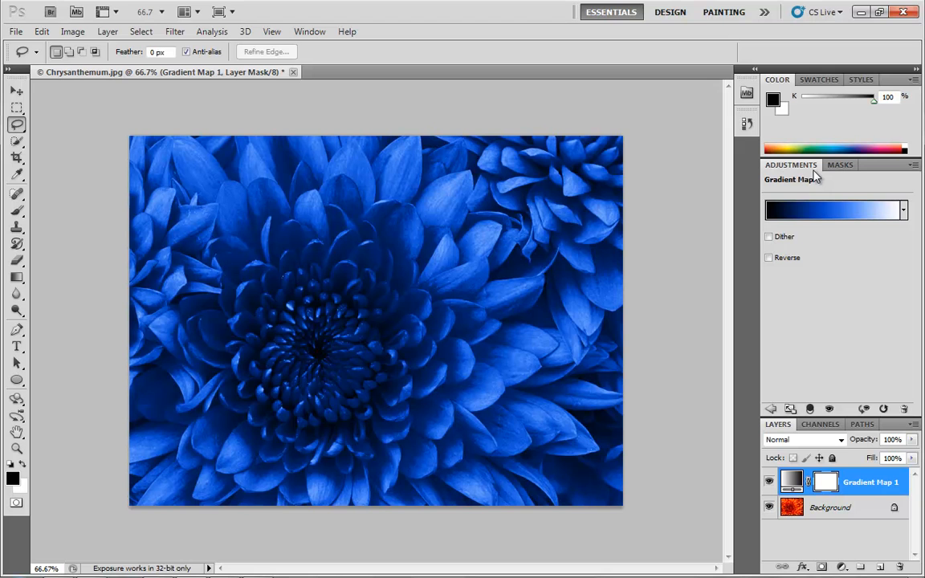
# Step: Return to the adjustment list and delete the Gradient Map layer
pyautogui.click(770, 409)
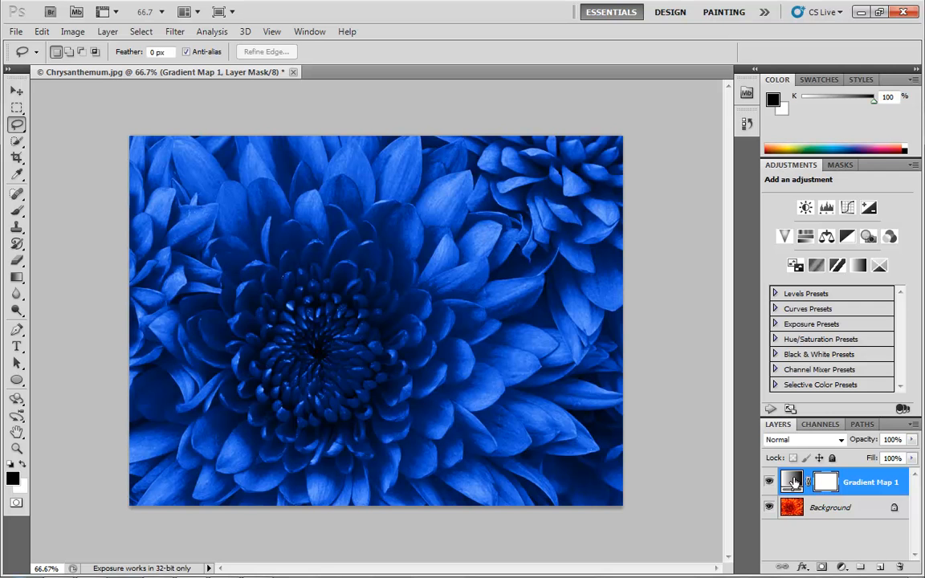
pyautogui.moveTo(793, 482); pyautogui.dragTo(899, 567)
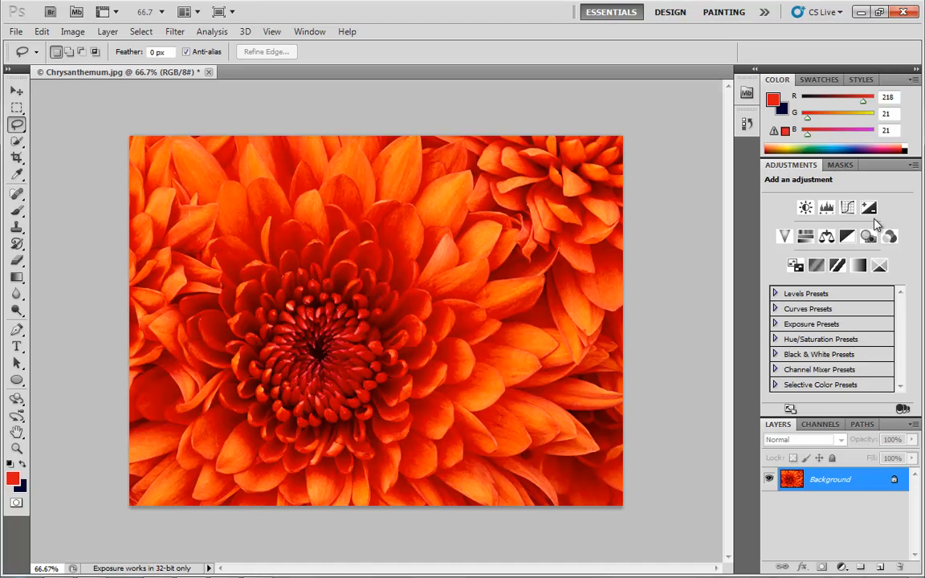
# Step: Browse the adjustment preset lists for Levels, Exposure, Channel Mixer, Selective Color and Curves
pyautogui.click(776, 294)
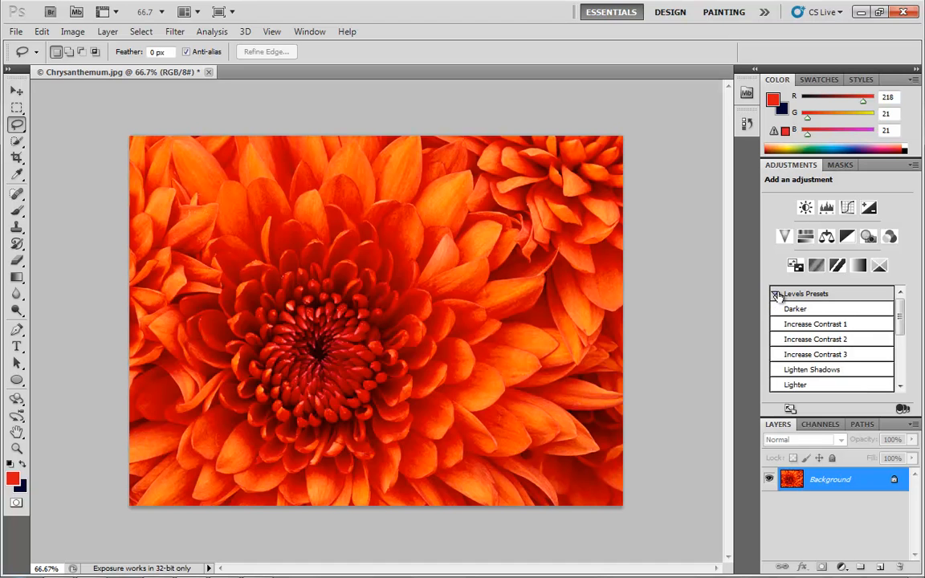
pyautogui.moveTo(900, 314)
pyautogui.mouseDown()
pyautogui.moveTo(900, 334)
pyautogui.moveTo(892, 306)
pyautogui.mouseUp()
pyautogui.click(776, 294)
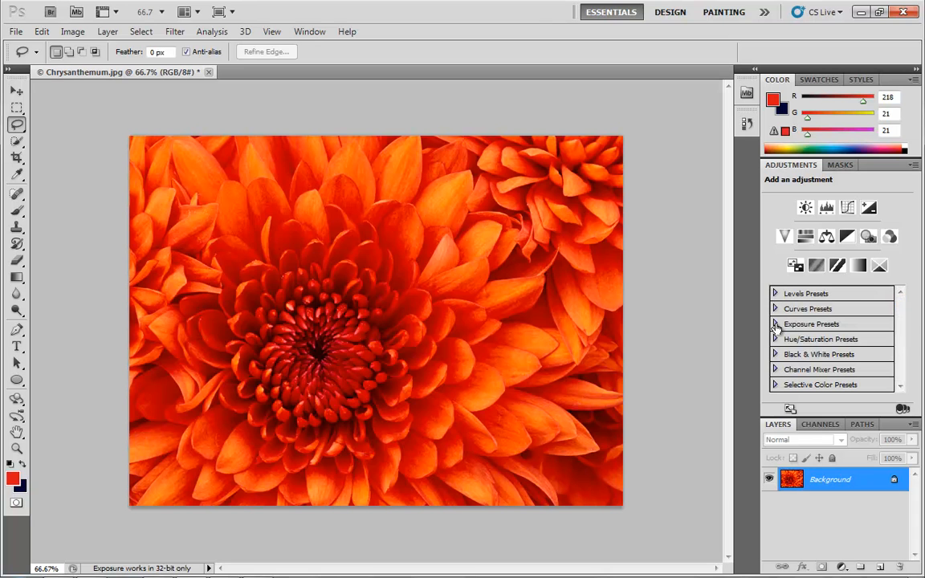
pyautogui.click(775, 324)
pyautogui.click(775, 324)
pyautogui.click(776, 370)
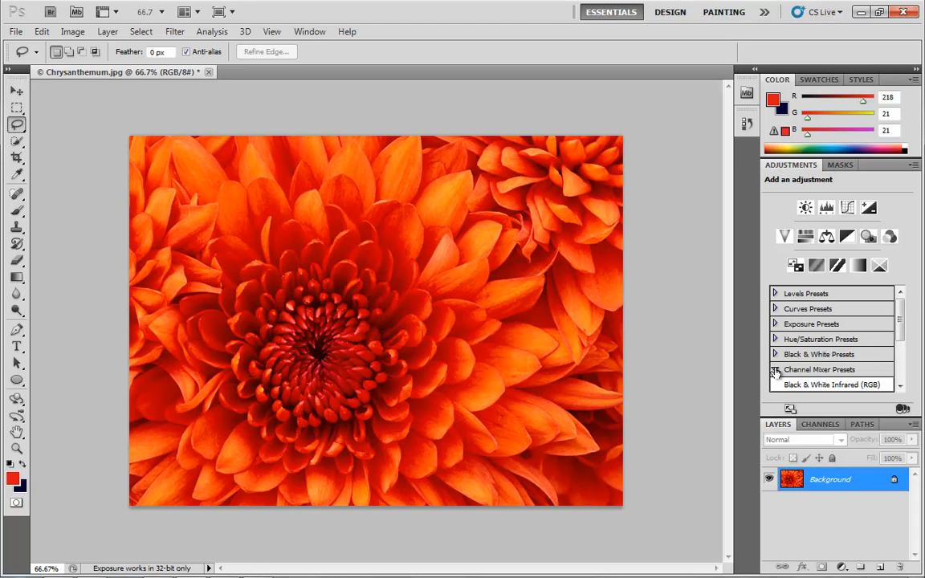
pyautogui.click(776, 370)
pyautogui.click(784, 385)
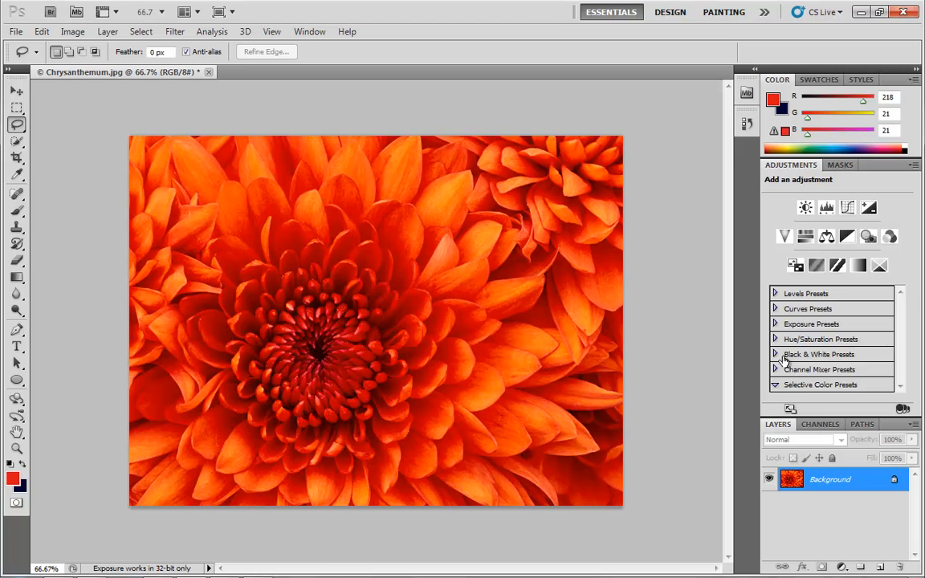
pyautogui.click(776, 324)
pyautogui.click(776, 323)
pyautogui.click(776, 309)
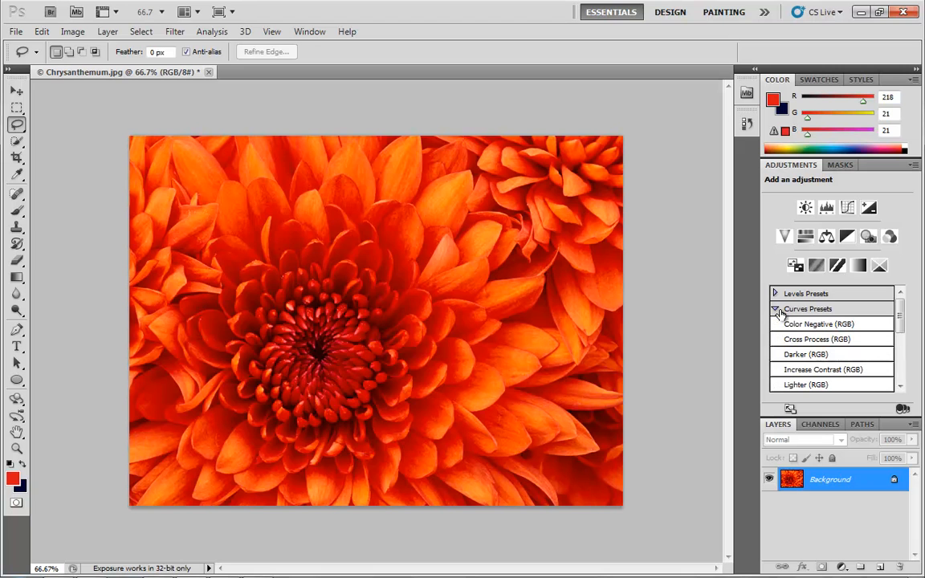
# Step: Apply the Color Negative (RGB) Curves preset as an adjustment layer, then delete that layer
pyautogui.click(819, 325)
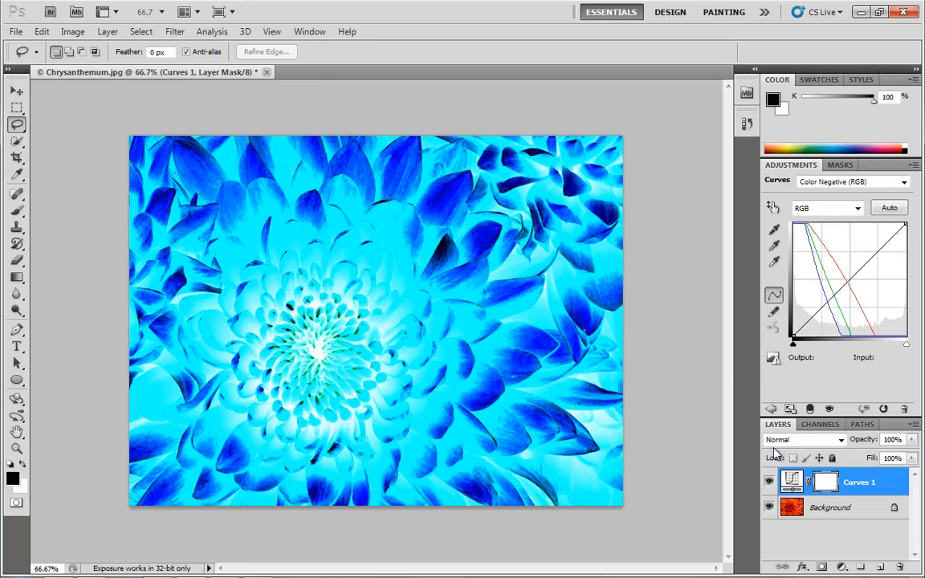
pyautogui.moveTo(791, 482); pyautogui.dragTo(901, 567)
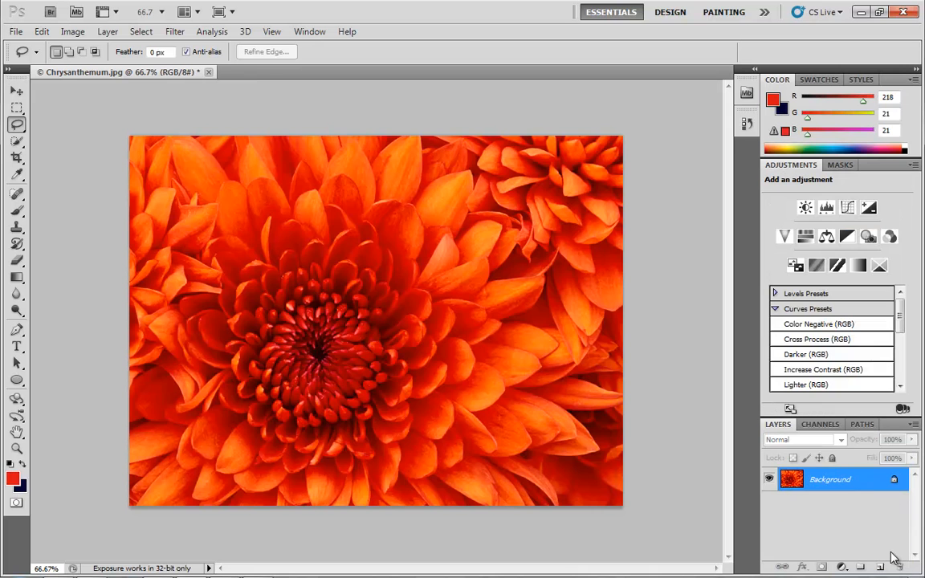
# Step: Add a Hue/Saturation adjustment layer using the Cyanotype preset from the preset lists
pyautogui.click(775, 309)
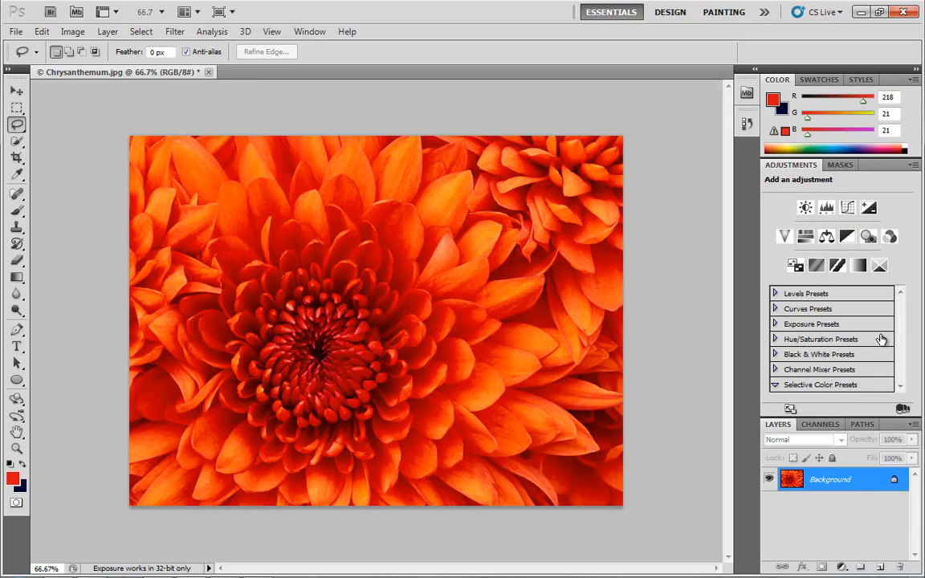
pyautogui.click(788, 371)
pyautogui.scroll(-4, 834, 363)
pyautogui.scroll(1, 834, 365)
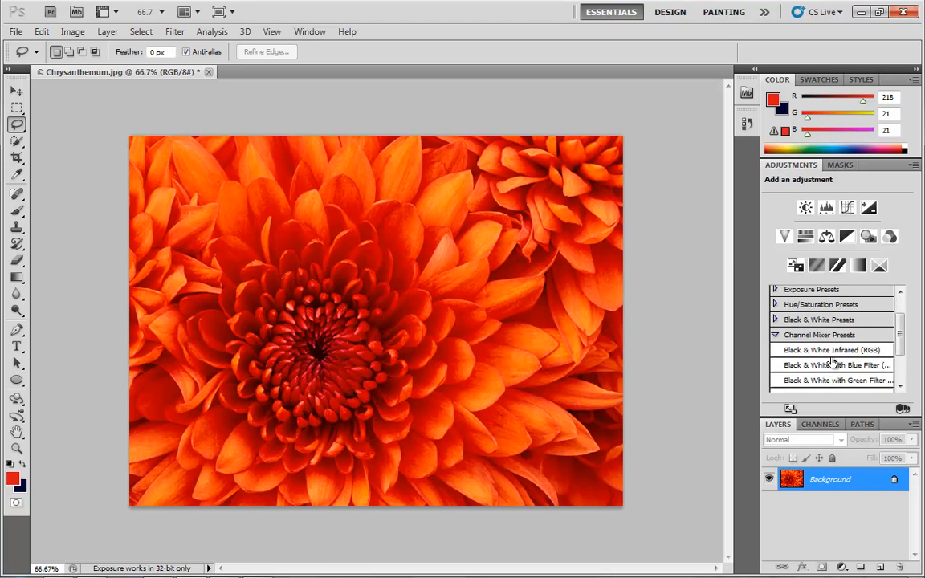
pyautogui.click(776, 336)
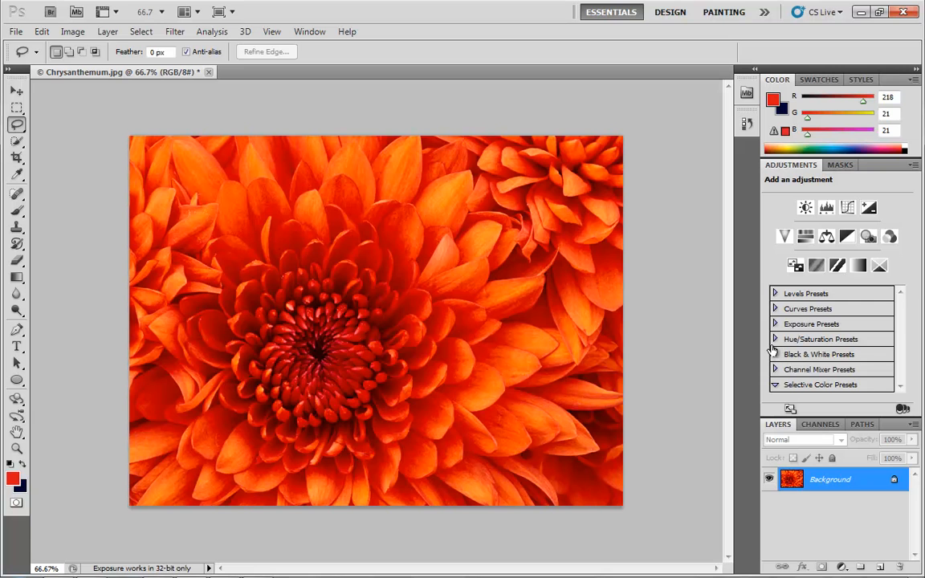
pyautogui.click(776, 340)
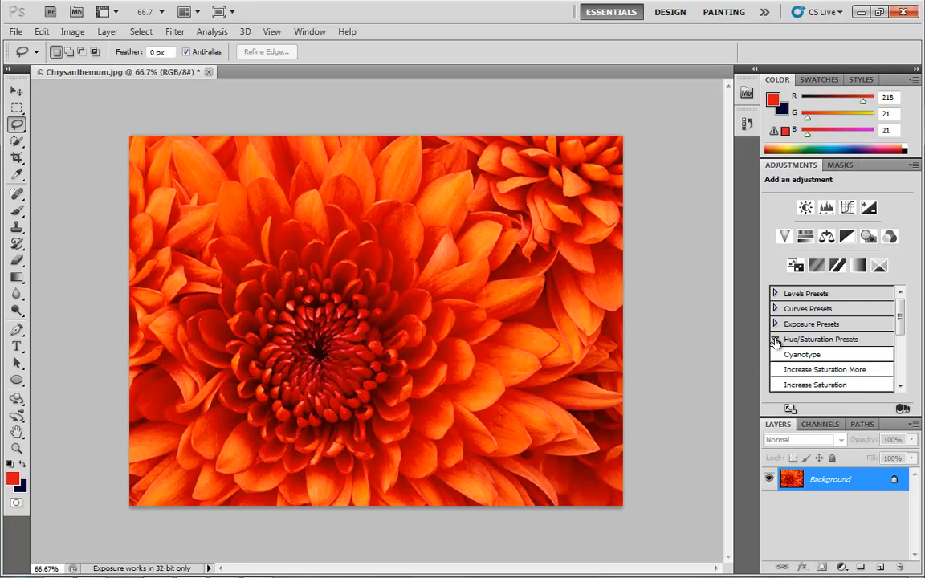
pyautogui.click(826, 355)
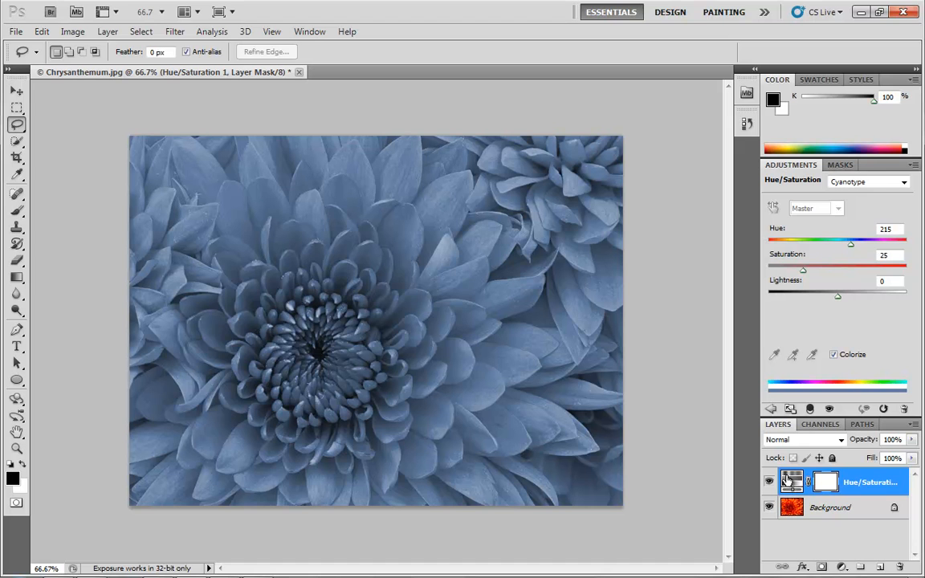
pyautogui.click(871, 184)
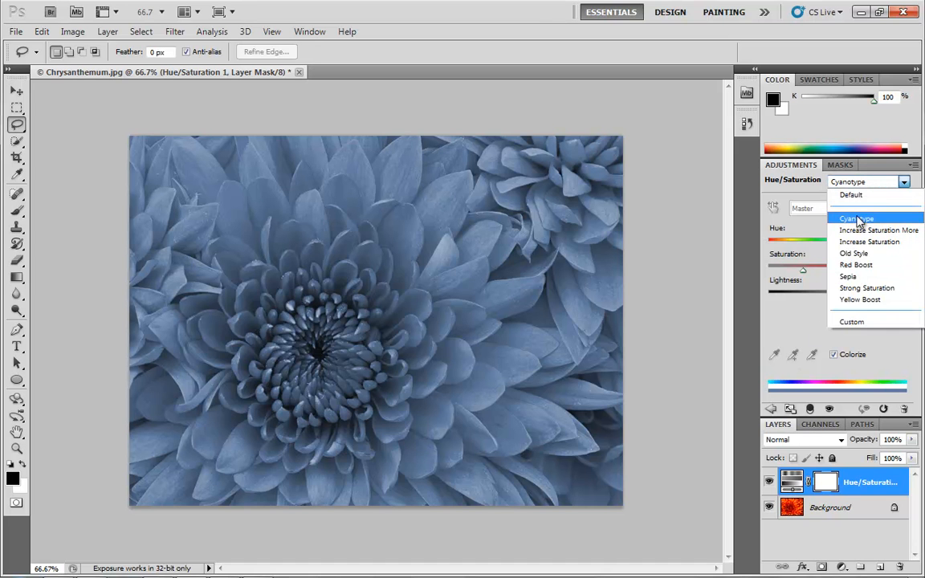
pyautogui.click(876, 350)
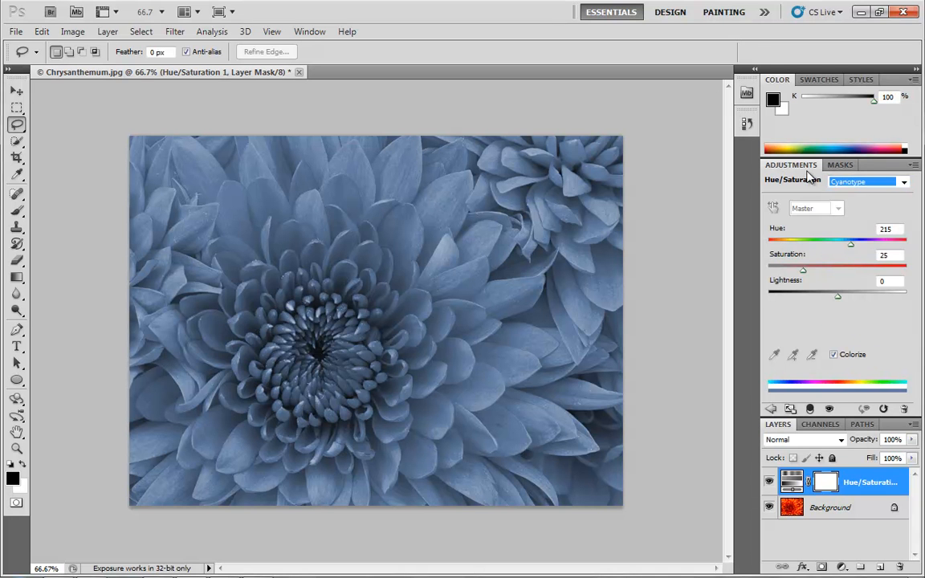
# Step: Return to the adjustment list and delete the Hue/Saturation layer
pyautogui.click(775, 411)
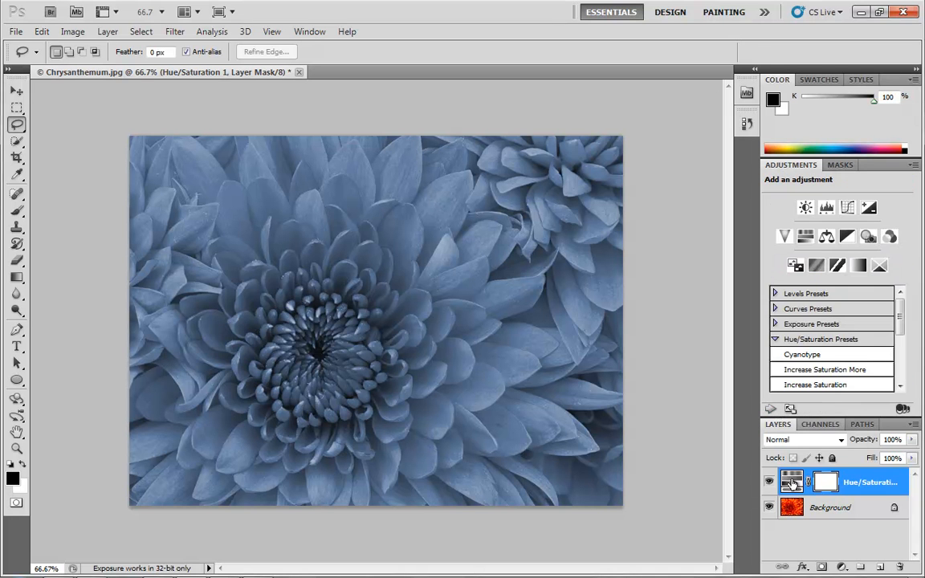
pyautogui.moveTo(860, 482); pyautogui.dragTo(899, 568)
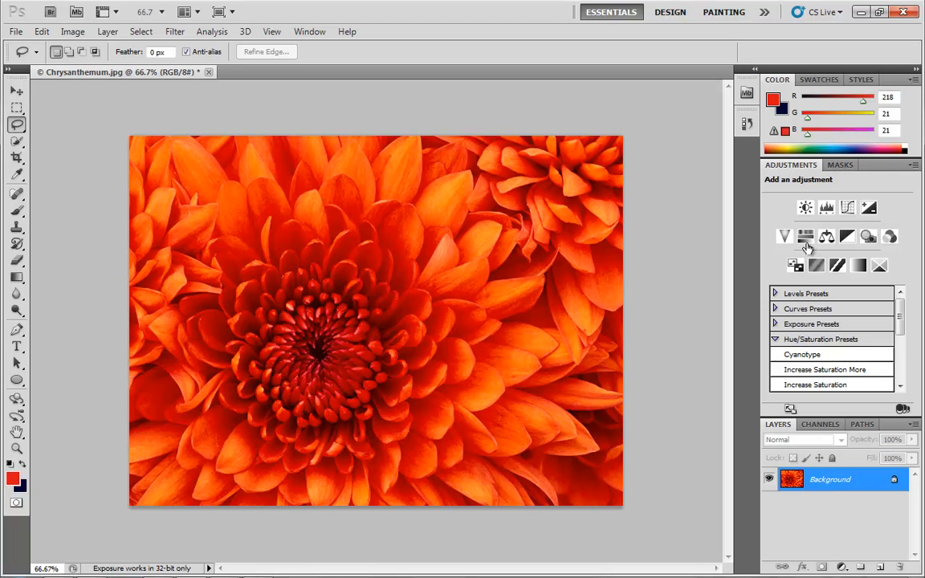
# Step: Add a Hue/Saturation adjustment layer, choose the Cyanotype preset from its preset menu, then delete the layer
pyautogui.click(806, 238)
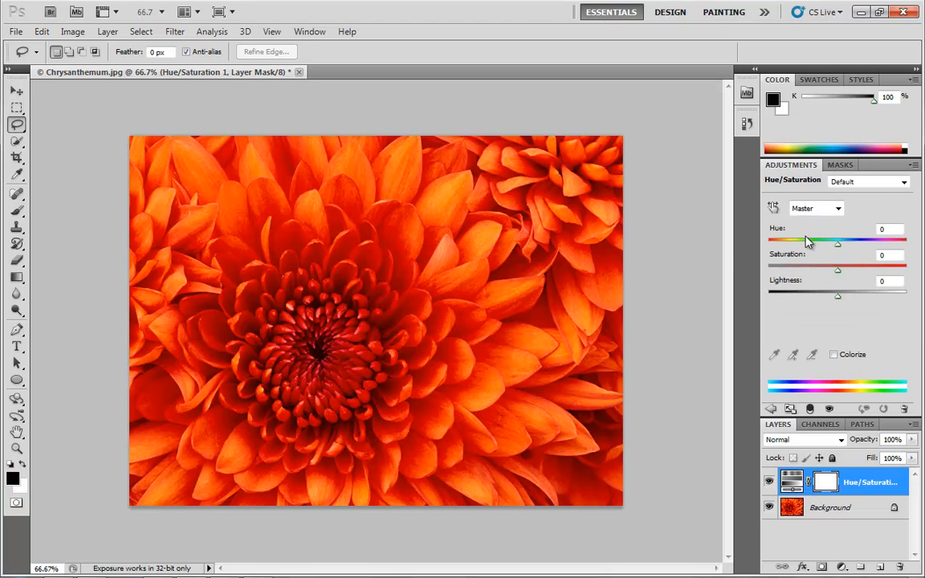
pyautogui.click(904, 184)
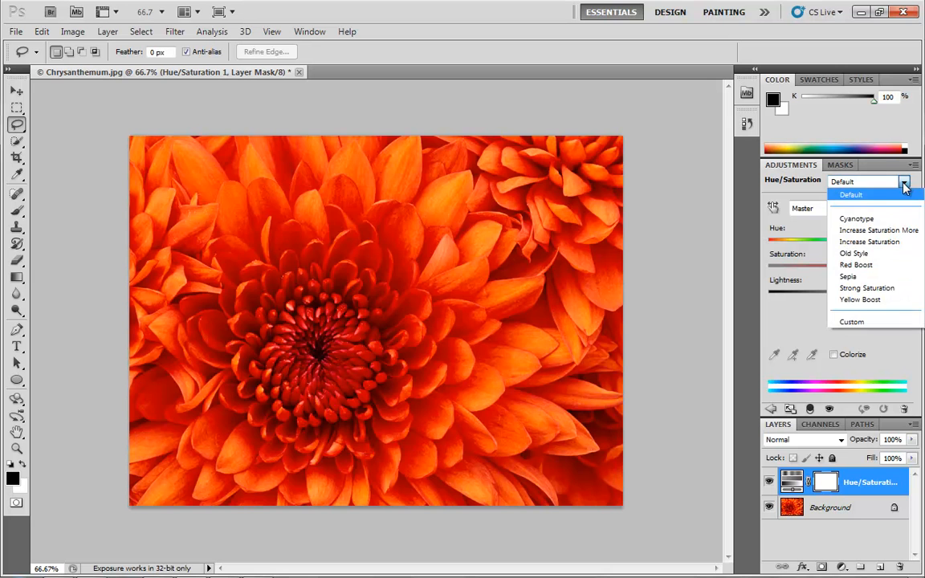
pyautogui.click(852, 212)
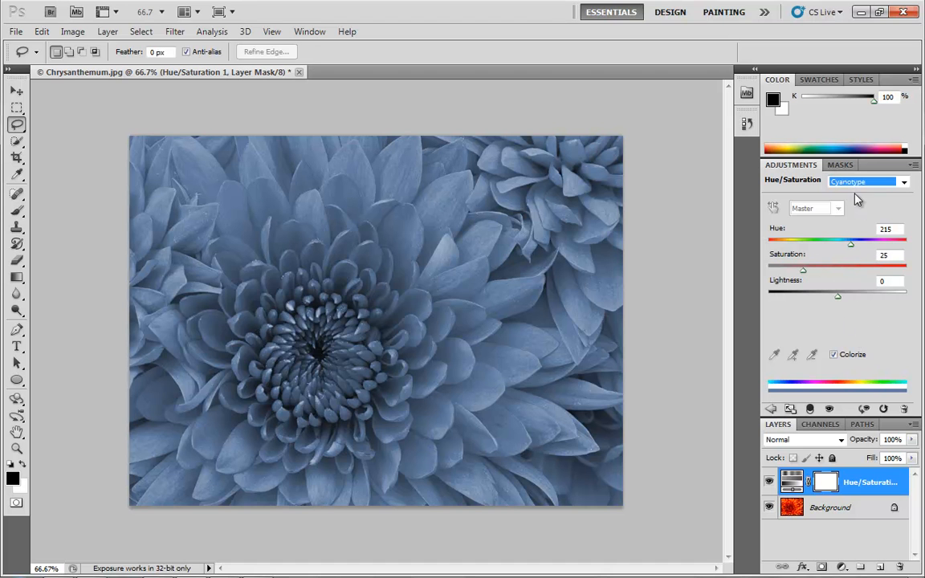
pyautogui.moveTo(803, 482); pyautogui.dragTo(898, 561)
pyautogui.click(788, 338)
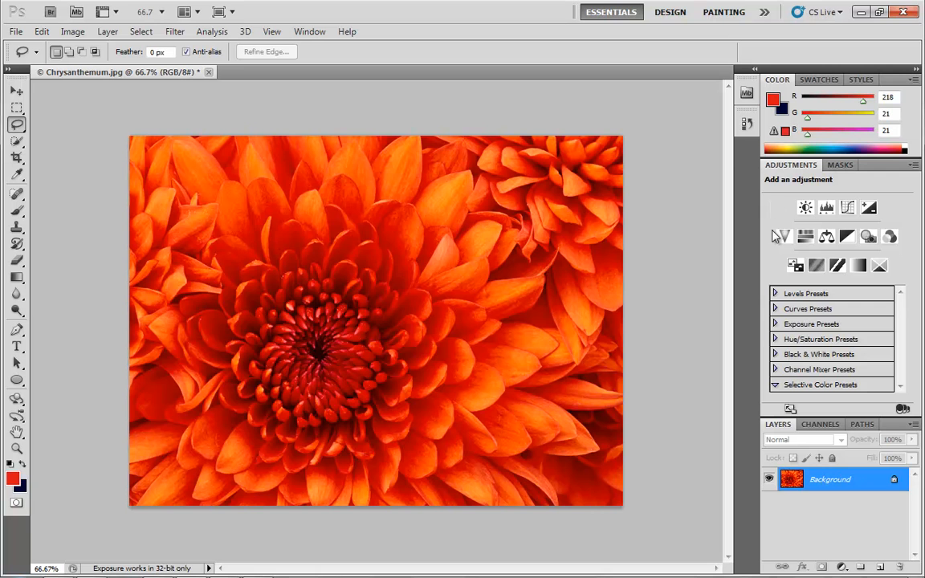
# Step: Add a Curves adjustment layer and bend the curve into an S-shape with two points in the expanded panel view
pyautogui.click(791, 411)
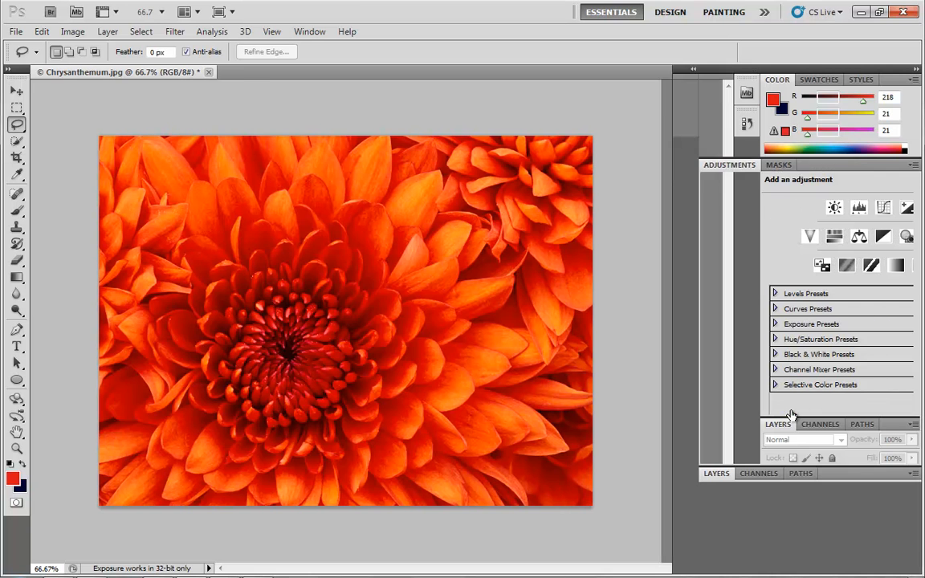
pyautogui.click(728, 459)
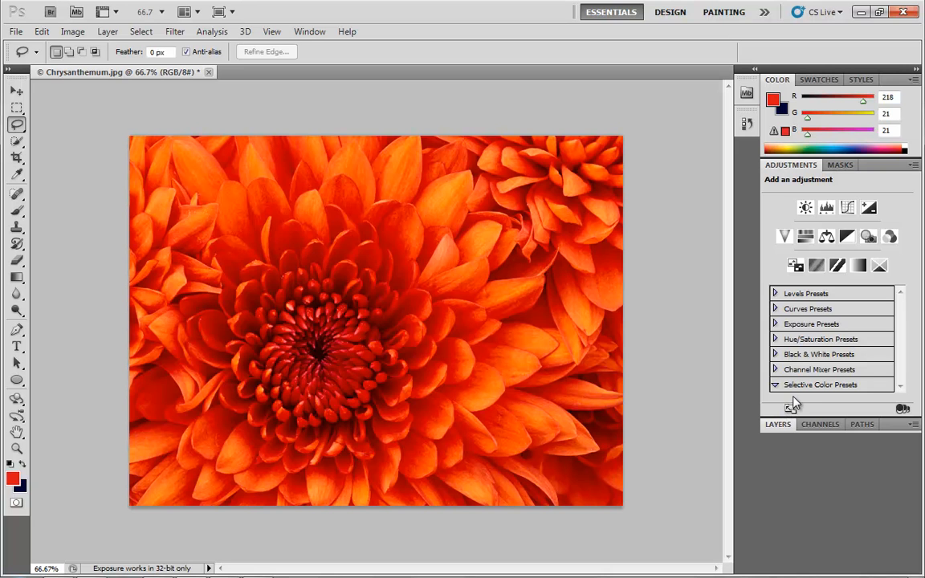
pyautogui.click(848, 208)
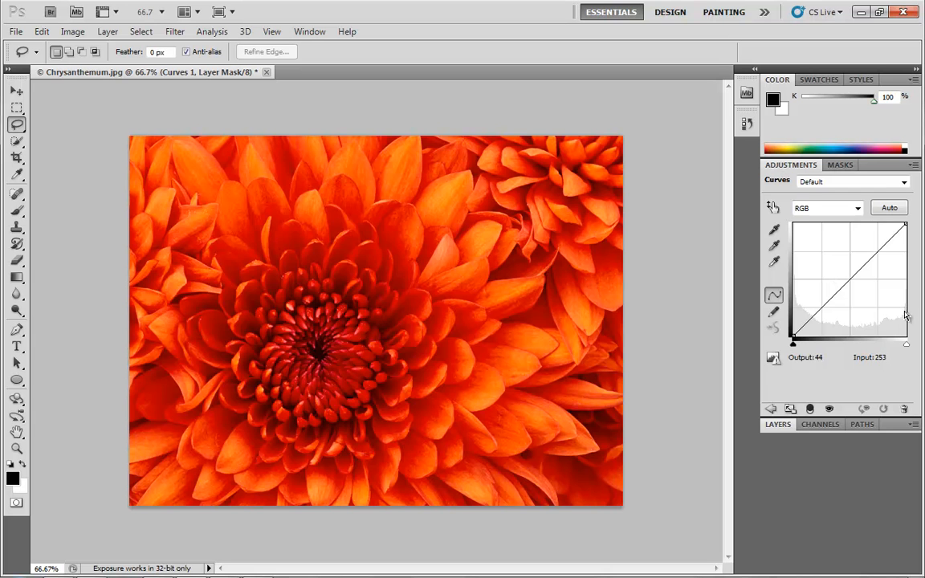
pyautogui.click(791, 409)
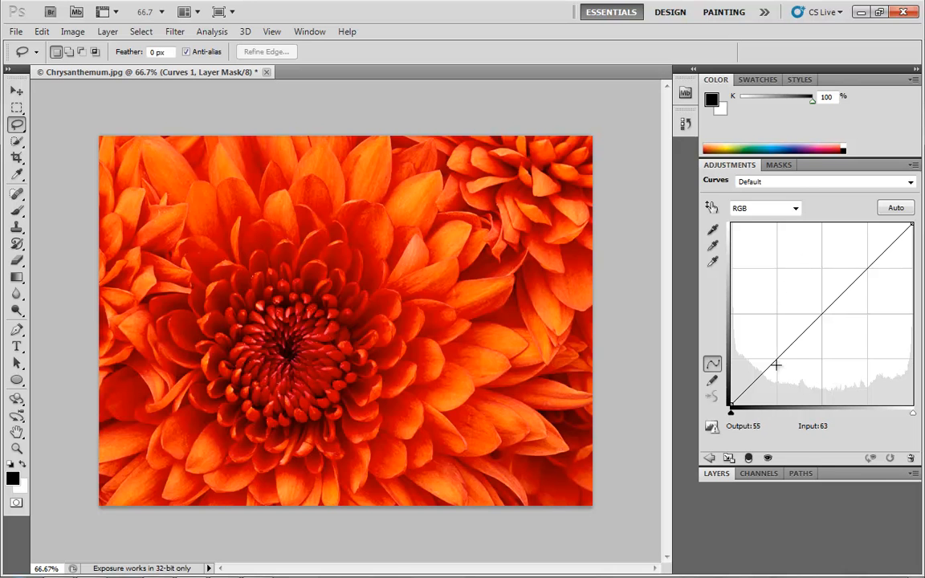
pyautogui.moveTo(774, 363); pyautogui.dragTo(782, 374)
pyautogui.moveTo(838, 325); pyautogui.dragTo(830, 286)
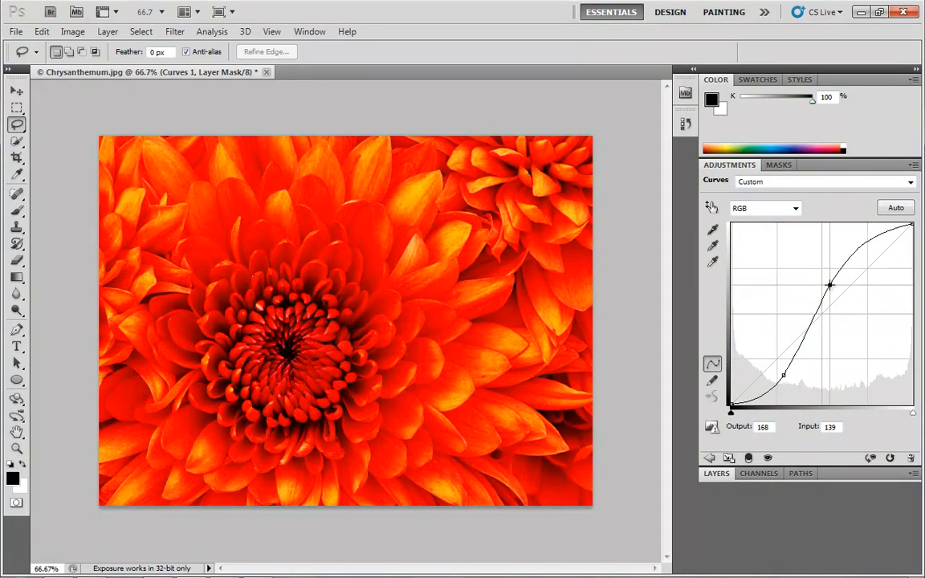
# Step: Switch the Adjustments panel between standard and expanded views and between the Adjustments and Layers panels
pyautogui.click(729, 459)
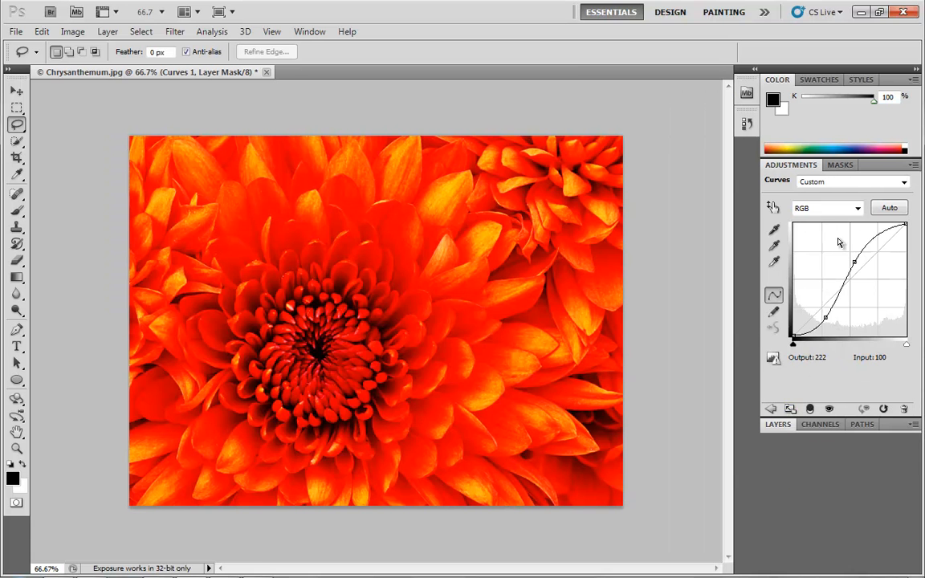
pyautogui.click(790, 409)
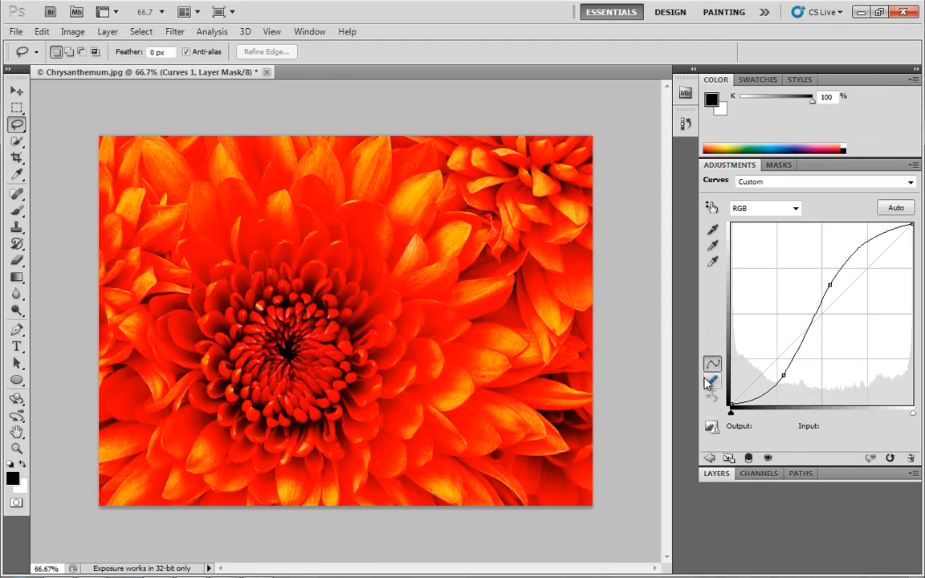
pyautogui.click(728, 458)
pyautogui.moveTo(760, 338)
pyautogui.mouseDown()
pyautogui.moveTo(566, 333)
pyautogui.moveTo(775, 335)
pyautogui.mouseUp()
pyautogui.click(790, 408)
pyautogui.click(710, 458)
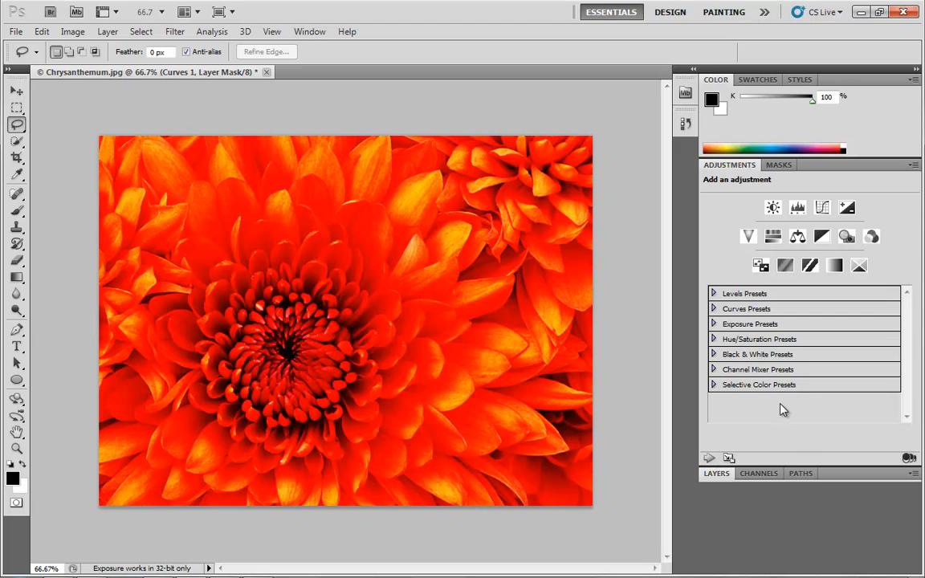
pyautogui.click(717, 473)
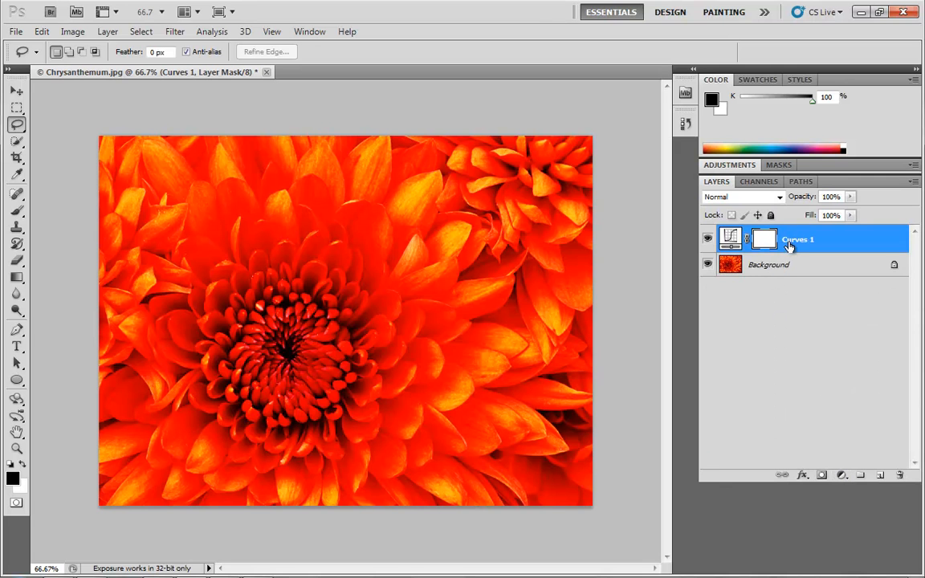
pyautogui.click(857, 171)
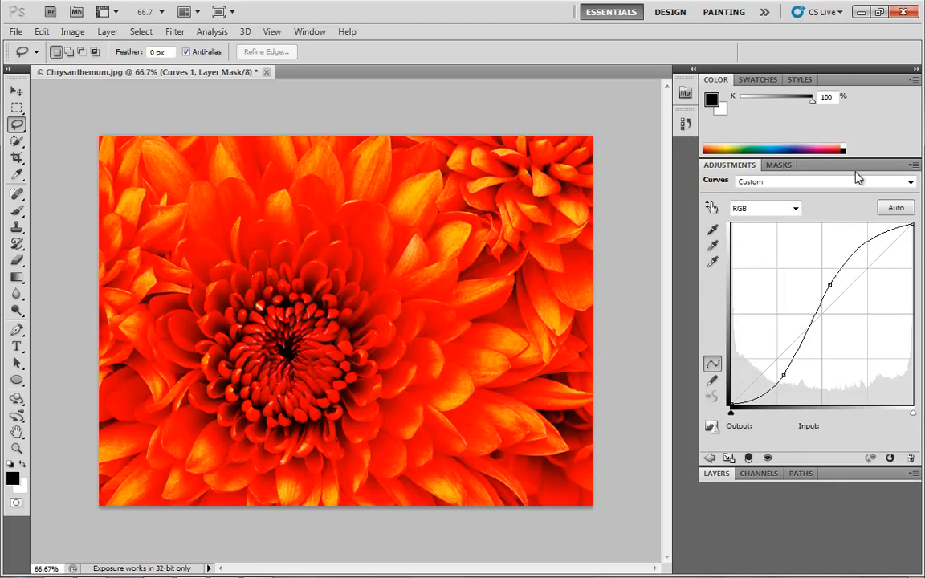
pyautogui.click(841, 473)
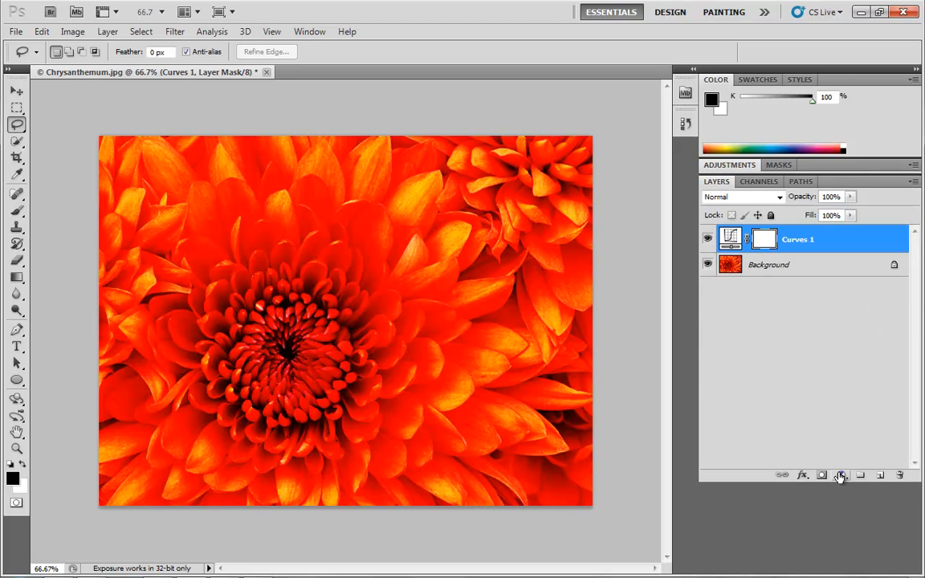
pyautogui.click(854, 181)
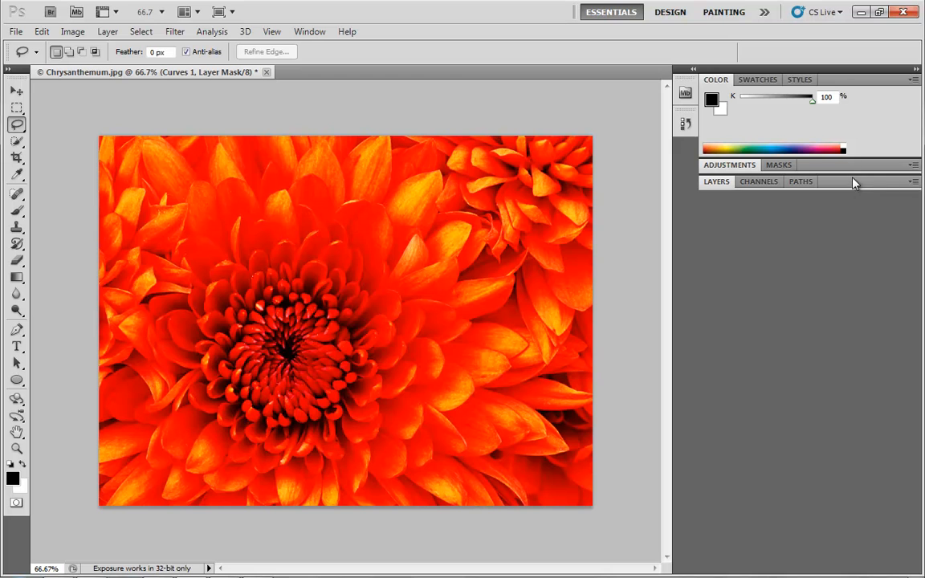
pyautogui.click(851, 171)
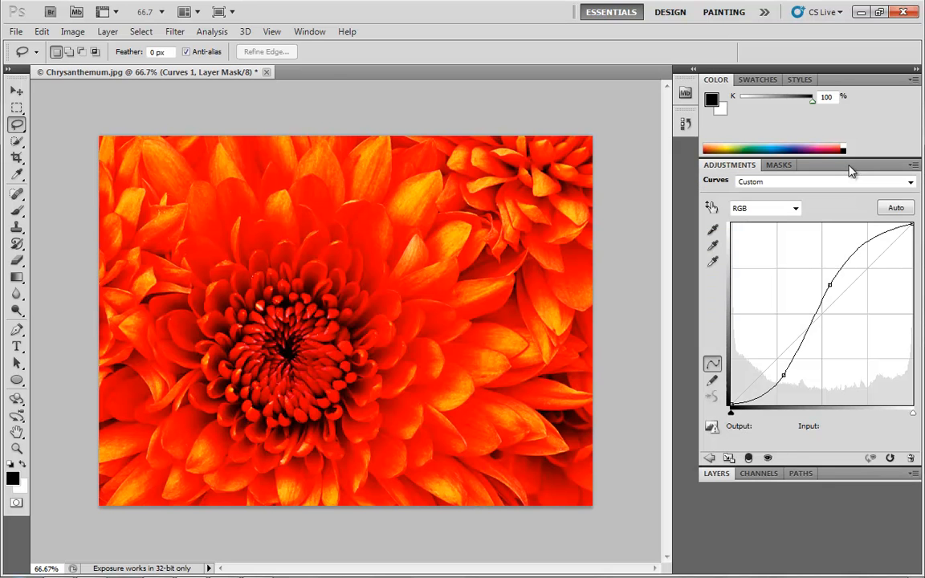
# Step: Return the panel to standard view and delete the Curves adjustment layer
pyautogui.click(729, 458)
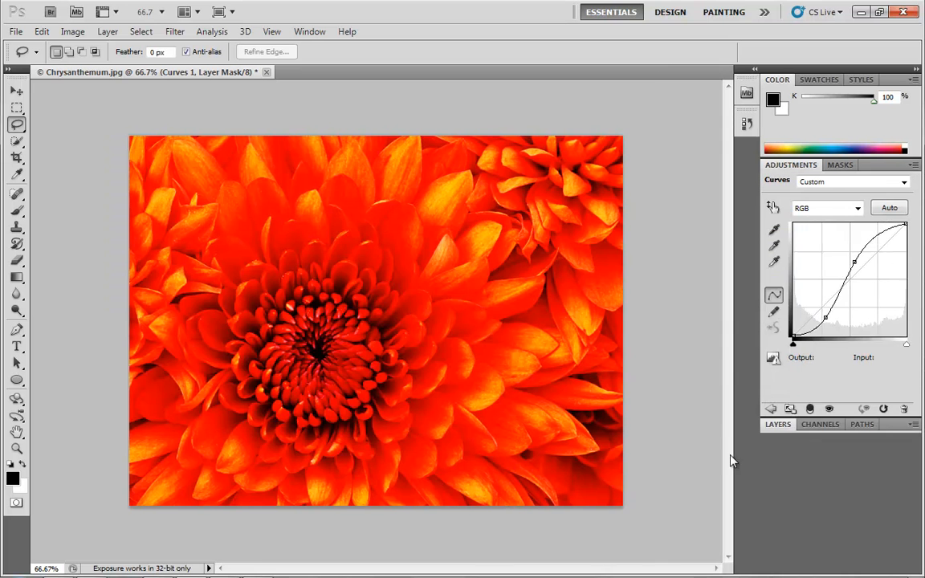
pyautogui.click(890, 426)
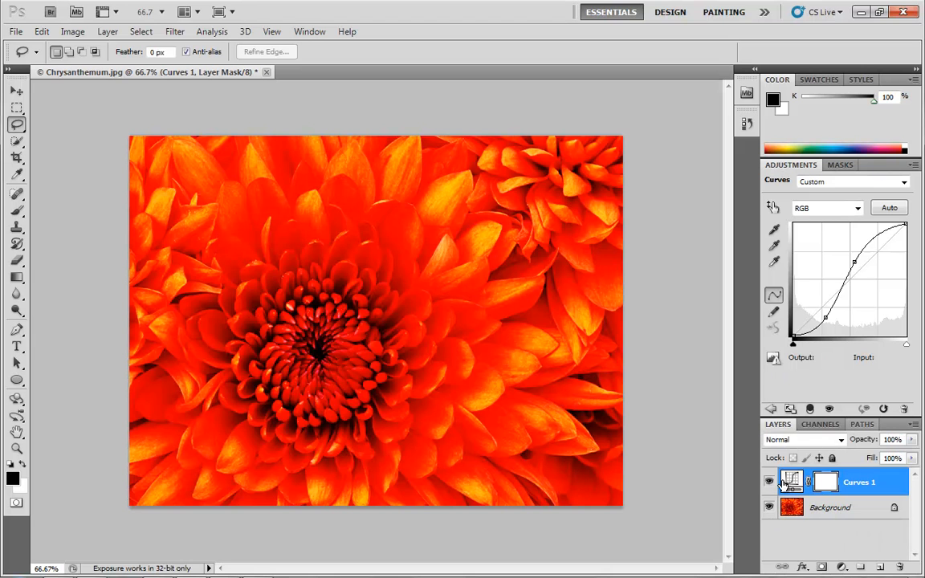
pyautogui.moveTo(839, 482); pyautogui.dragTo(898, 568)
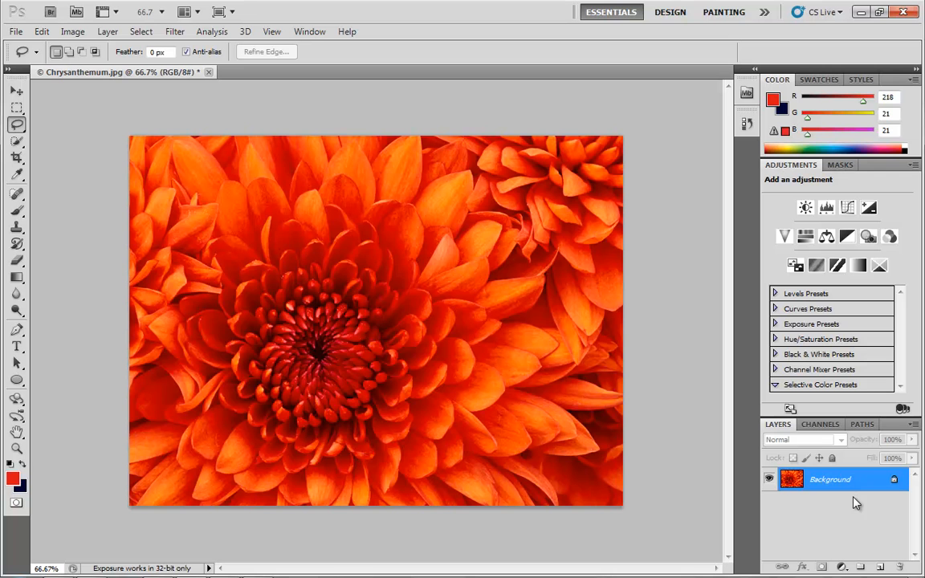
# Step: Place the Jellyfish sample picture into the document as a new layer and confirm the placement
pyautogui.click(15, 32)
pyautogui.click(46, 284)
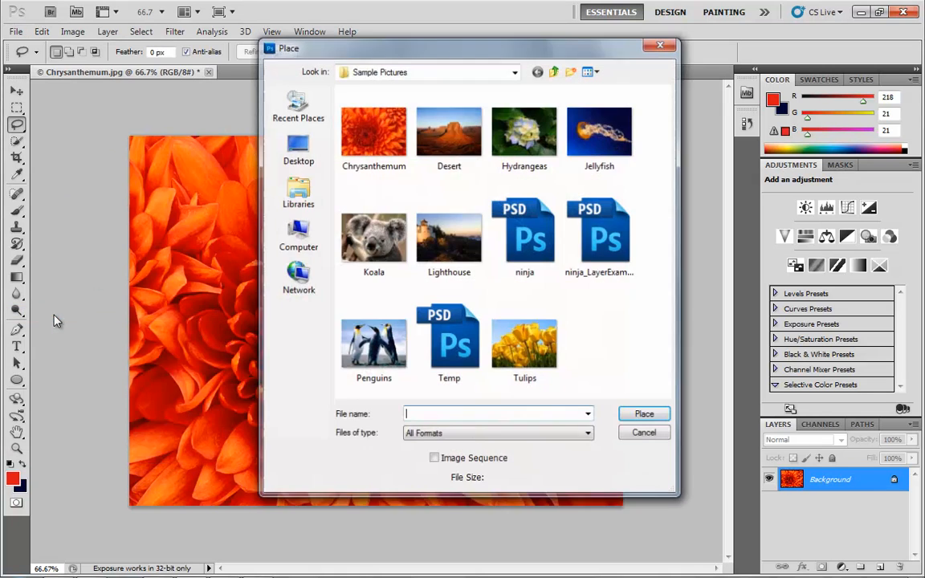
pyautogui.doubleClick(598, 125)
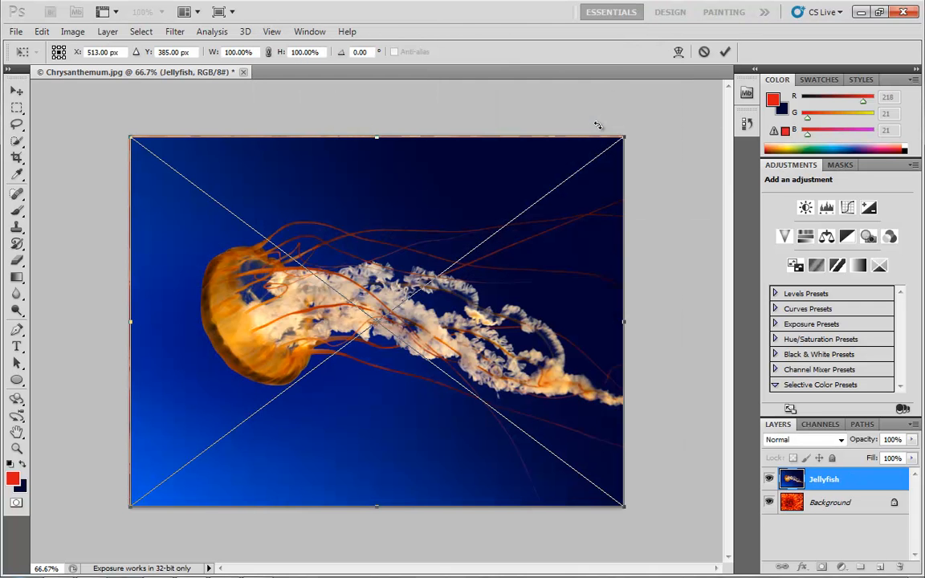
pyautogui.press('Return')
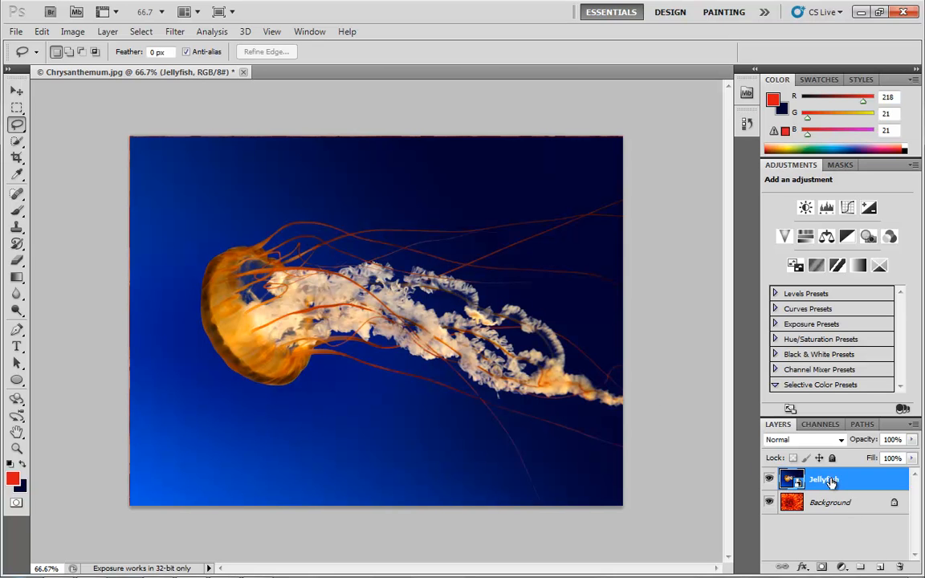
# Step: Add a layer mask to the Jellyfish layer, then undo it
pyautogui.click(821, 568)
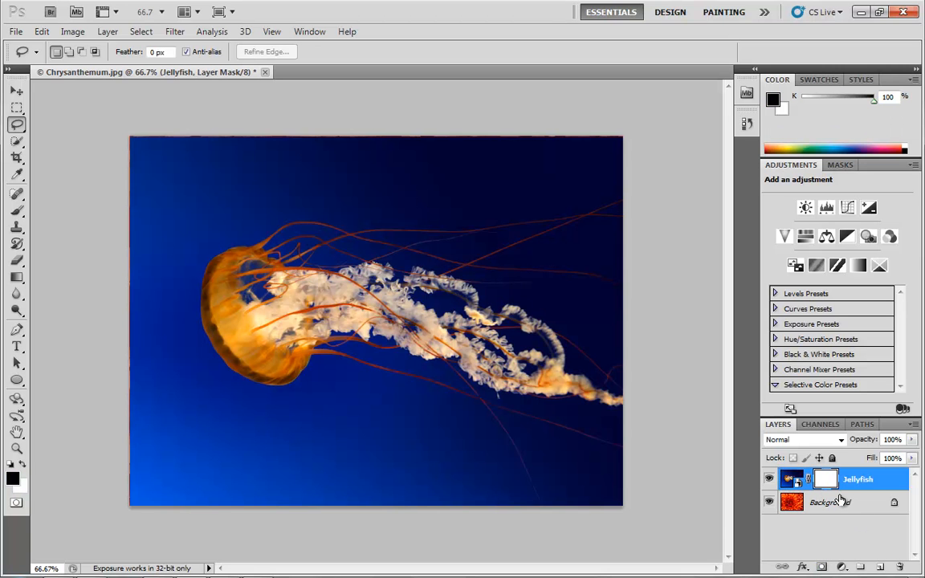
pyautogui.hotkey('ctrl', 'z')
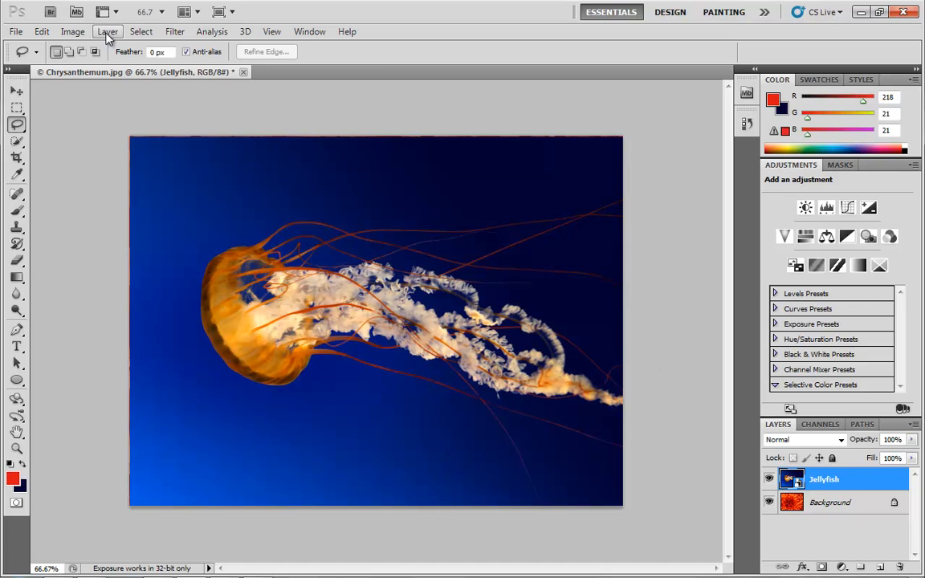
# Step: Open Color Range and sample the blue background of the Jellyfish image with the eyedropper
pyautogui.click(140, 32)
pyautogui.click(170, 155)
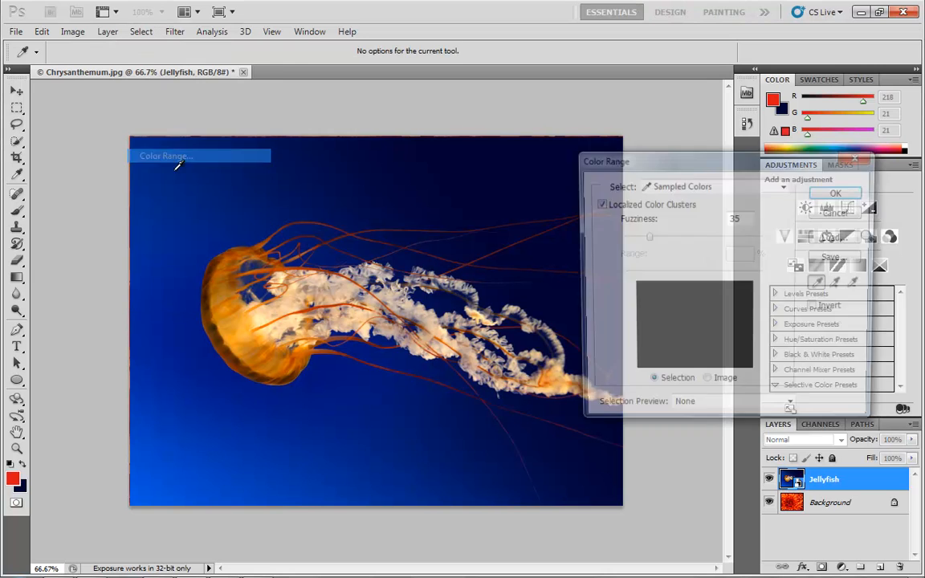
pyautogui.moveTo(643, 159); pyautogui.dragTo(725, 172)
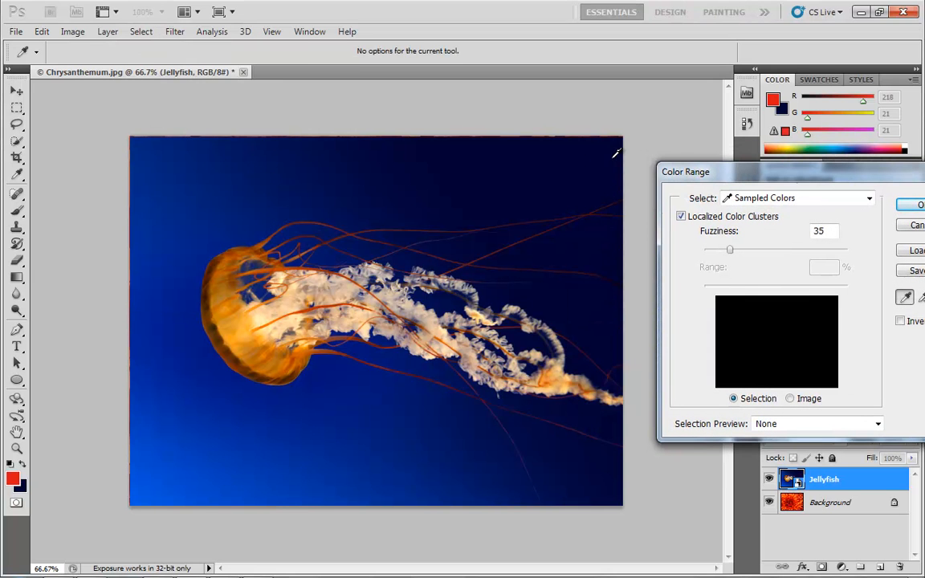
pyautogui.click(596, 158)
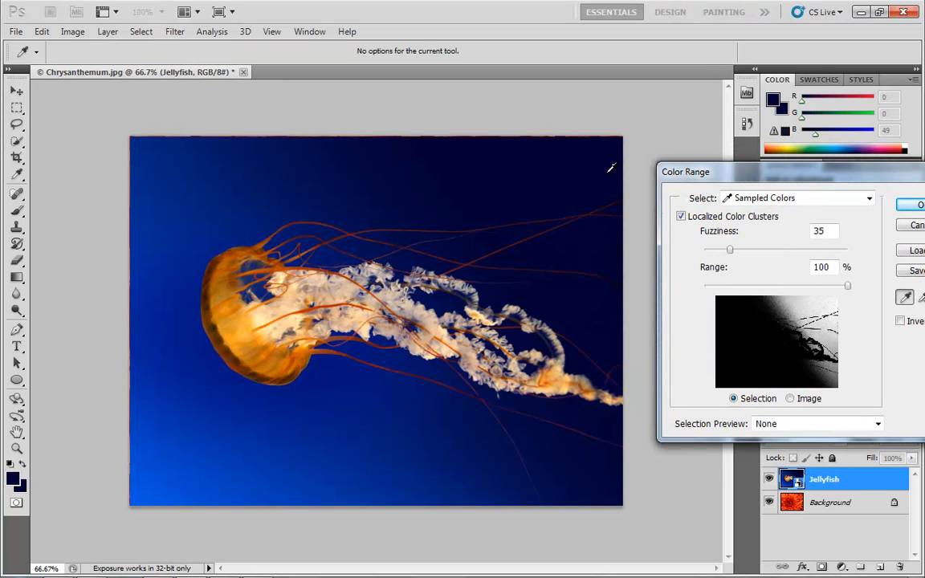
pyautogui.moveTo(605, 163); pyautogui.dragTo(136, 500)
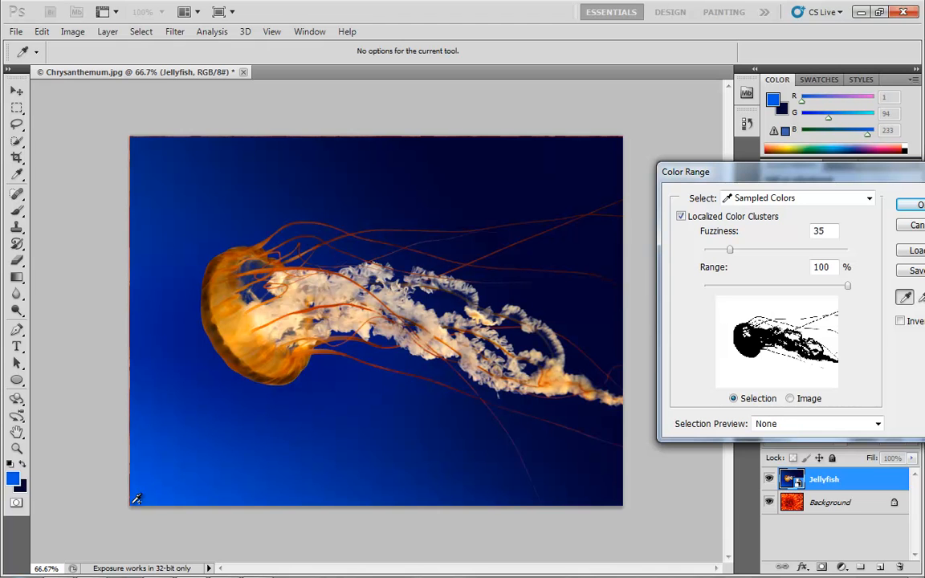
pyautogui.keyDown('shift'); pyautogui.click(550, 446); pyautogui.keyUp('shift')
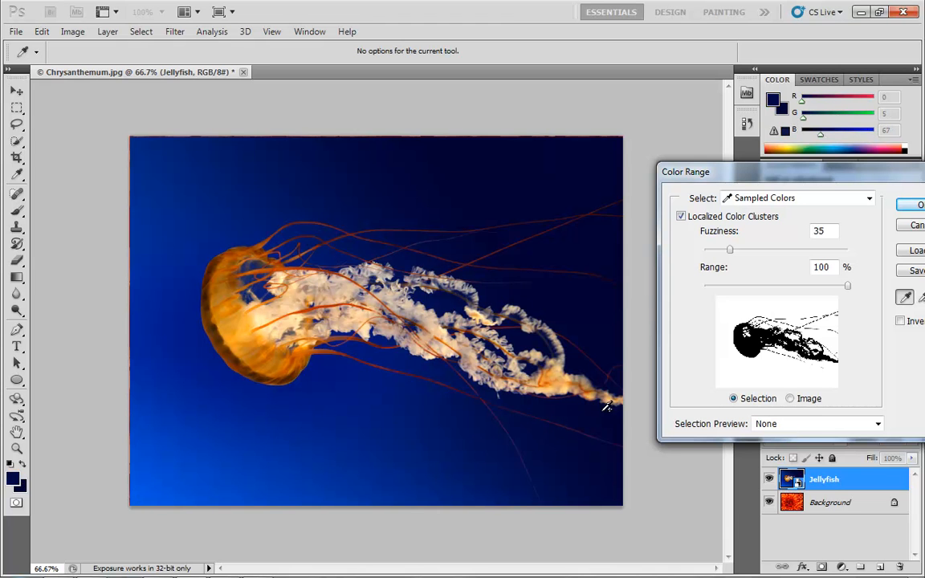
# Step: Preview the Color Range selection in Grayscale, sample more of the background, and confirm the selection
pyautogui.click(787, 425)
pyautogui.click(789, 462)
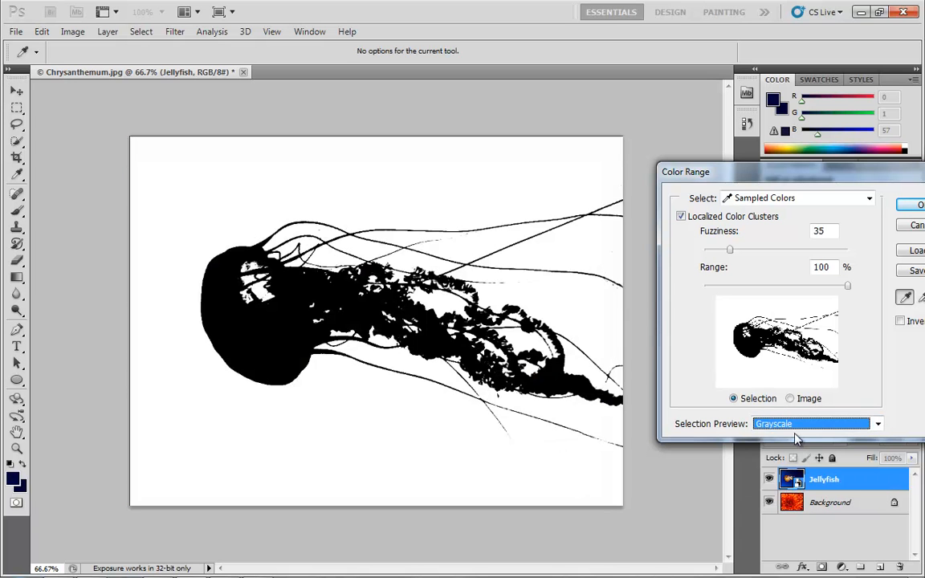
pyautogui.keyDown('shift'); pyautogui.click(395, 424); pyautogui.keyUp('shift')
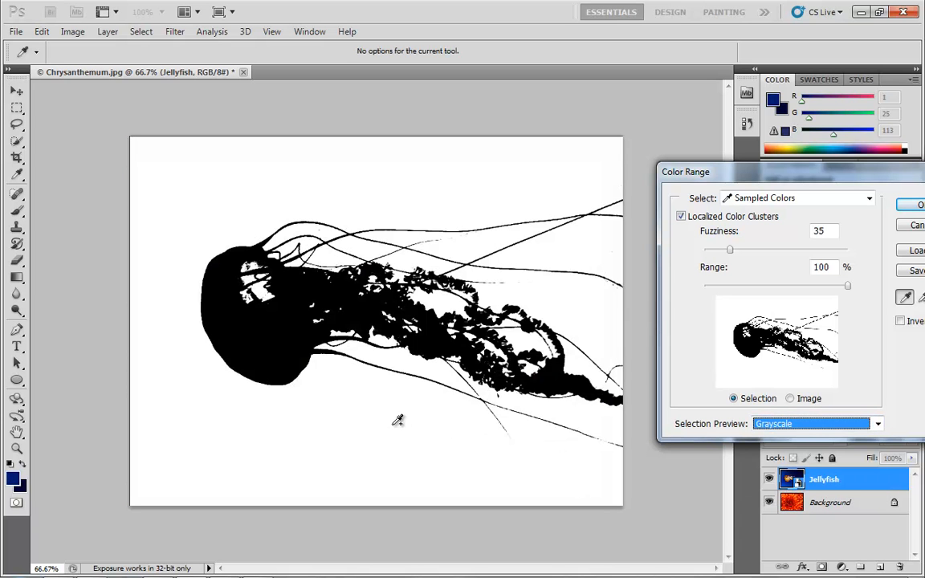
pyautogui.keyDown('shift'); pyautogui.click(482, 248); pyautogui.keyUp('shift')
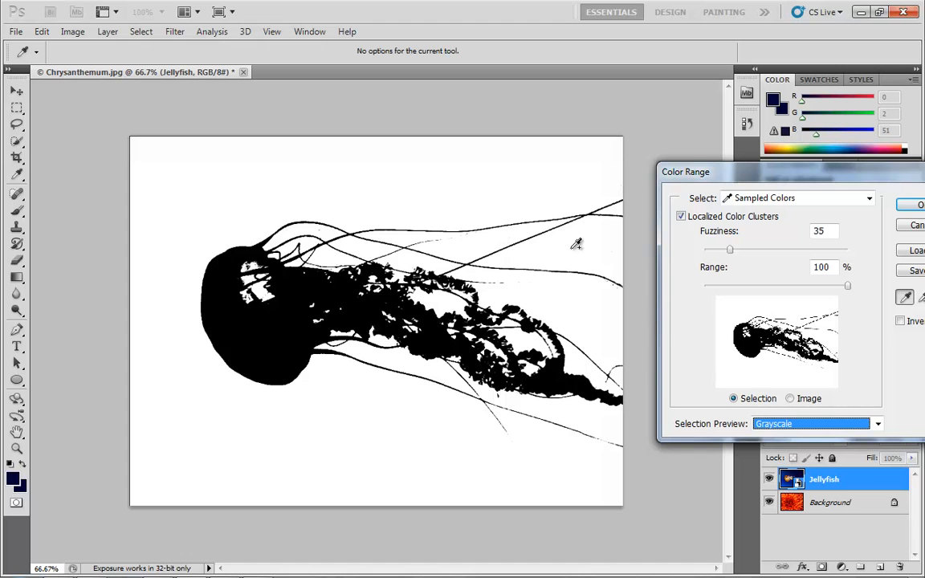
pyautogui.moveTo(595, 278); pyautogui.dragTo(609, 262)
pyautogui.moveTo(894, 174); pyautogui.dragTo(723, 165)
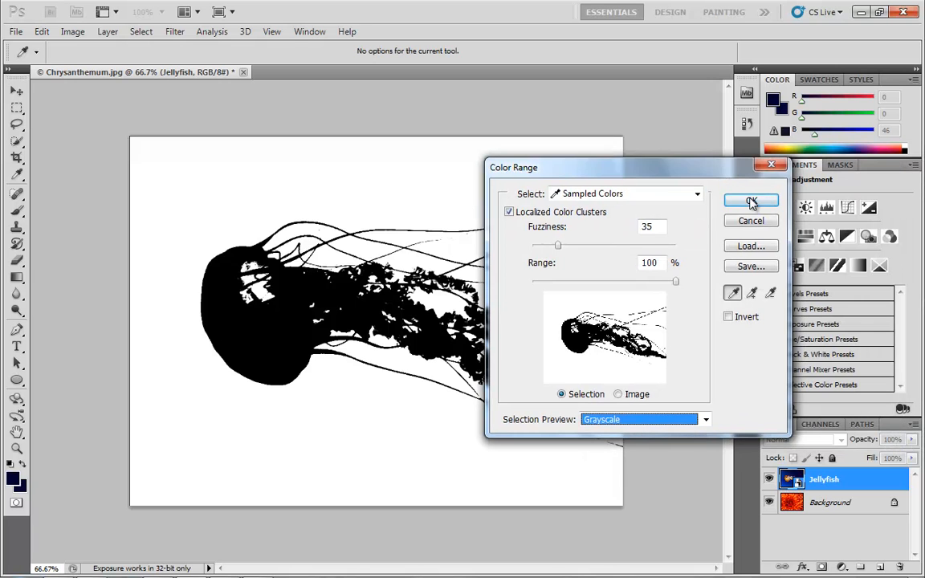
pyautogui.click(698, 200)
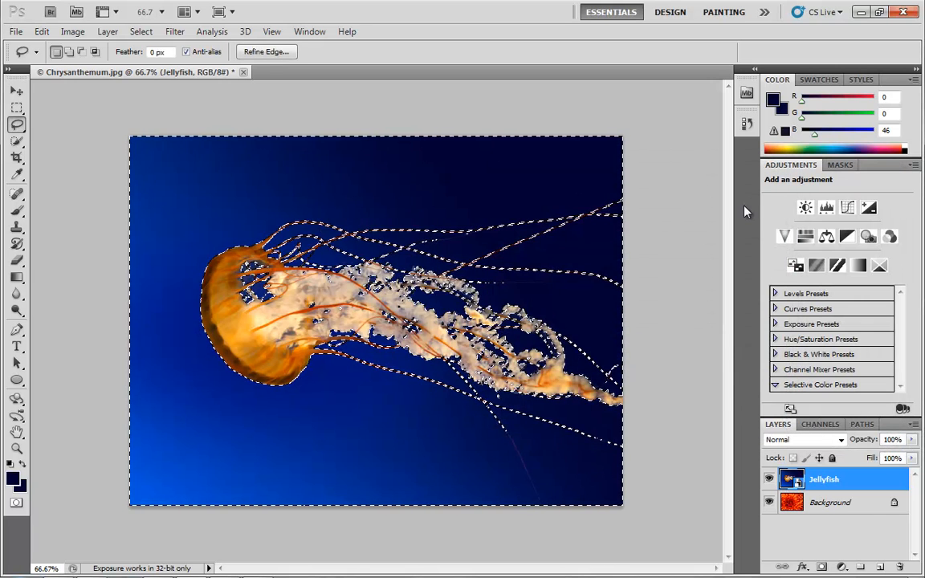
# Step: Add a layer mask to the Jellyfish layer from the selection and invert the mask
pyautogui.click(823, 567)
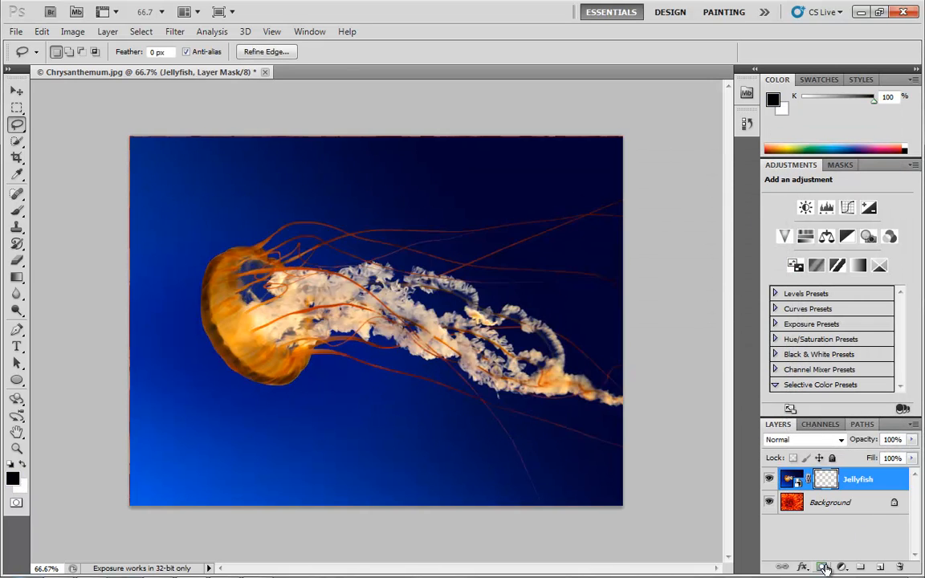
pyautogui.click(843, 167)
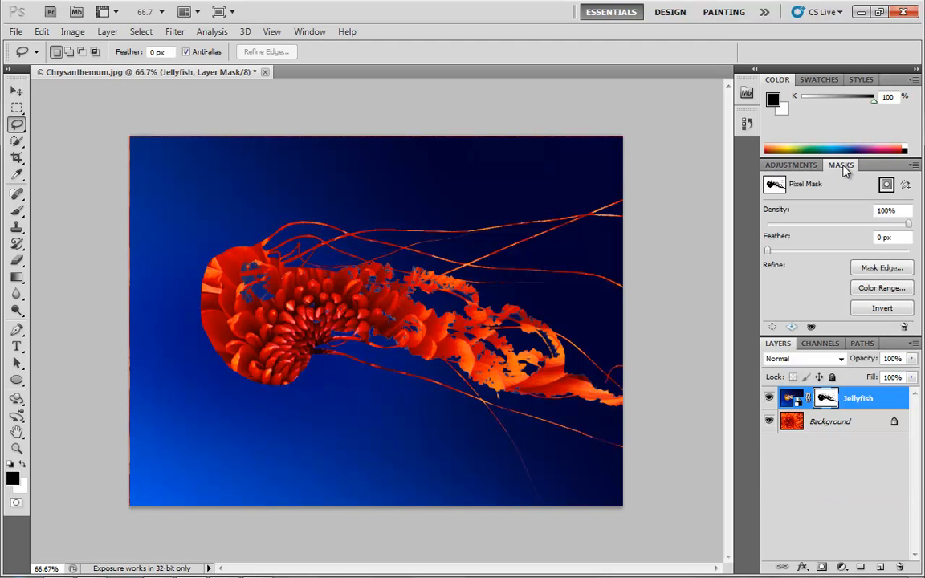
pyautogui.click(887, 310)
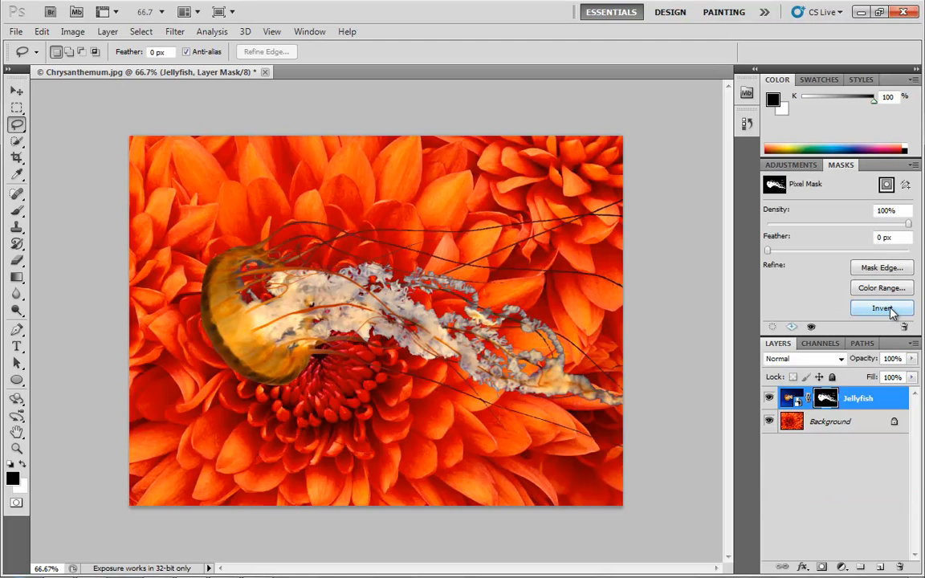
# Step: Apply a Drop Shadow layer style to the Jellyfish layer, repositioning the shadow on the canvas
pyautogui.click(789, 166)
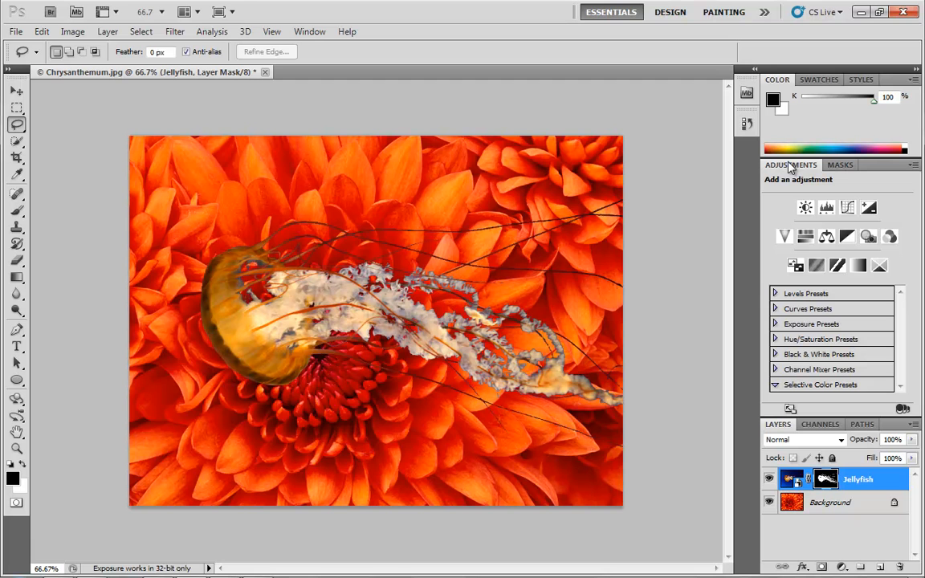
pyautogui.doubleClick(897, 480)
pyautogui.click(541, 263)
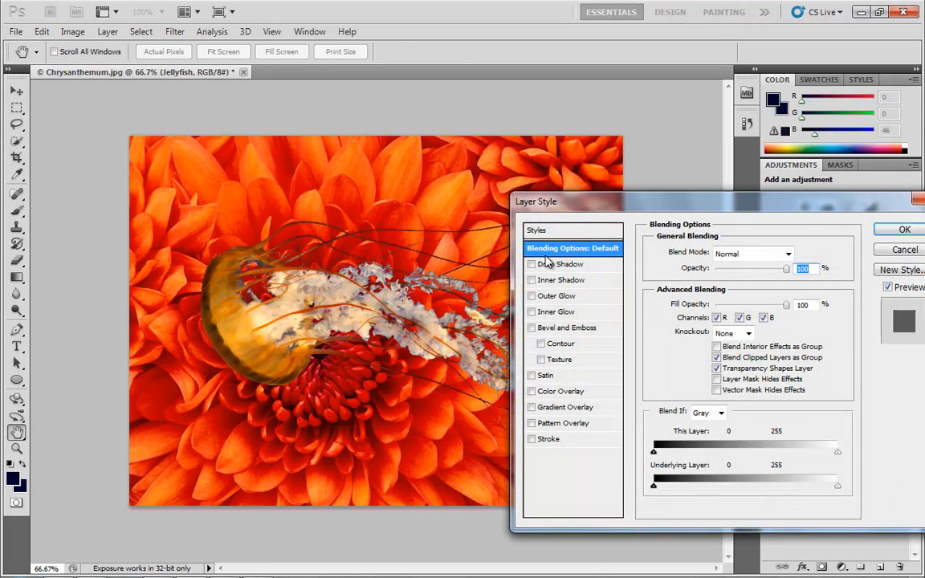
pyautogui.moveTo(359, 359); pyautogui.dragTo(367, 367)
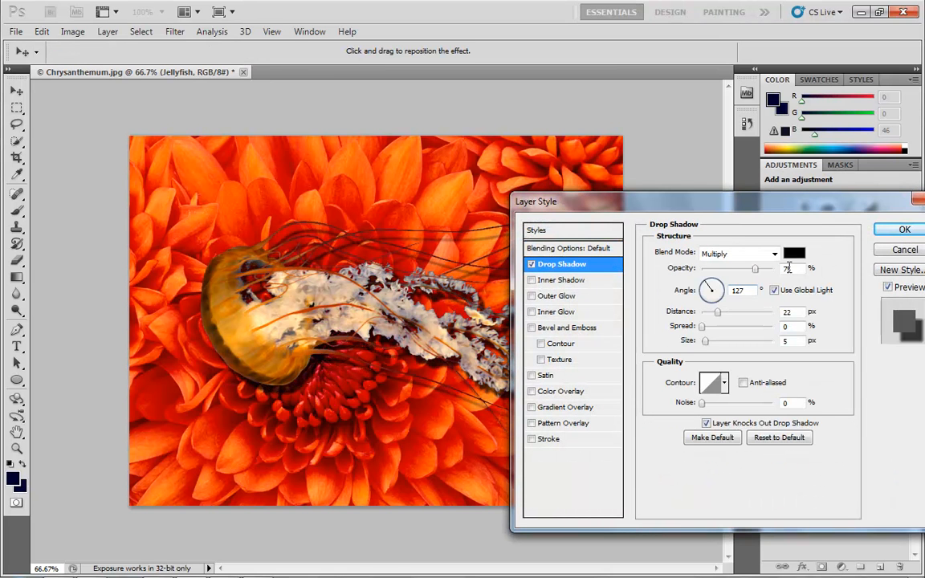
pyautogui.click(901, 230)
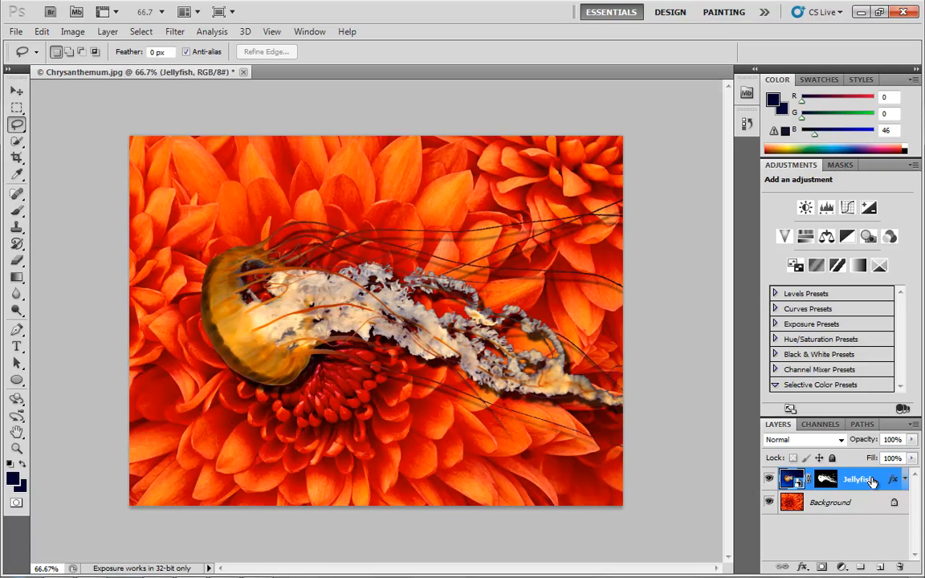
pyautogui.click(802, 567)
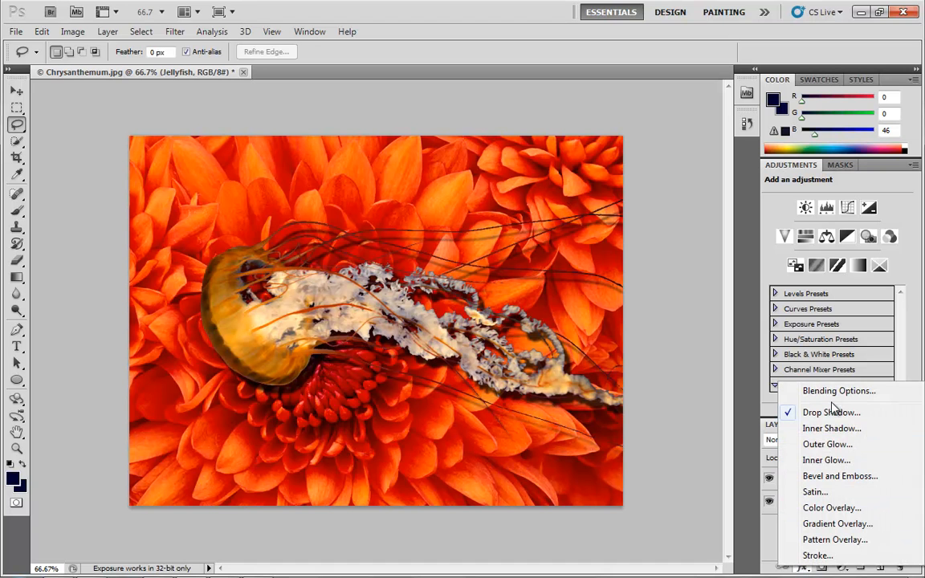
pyautogui.click(768, 538)
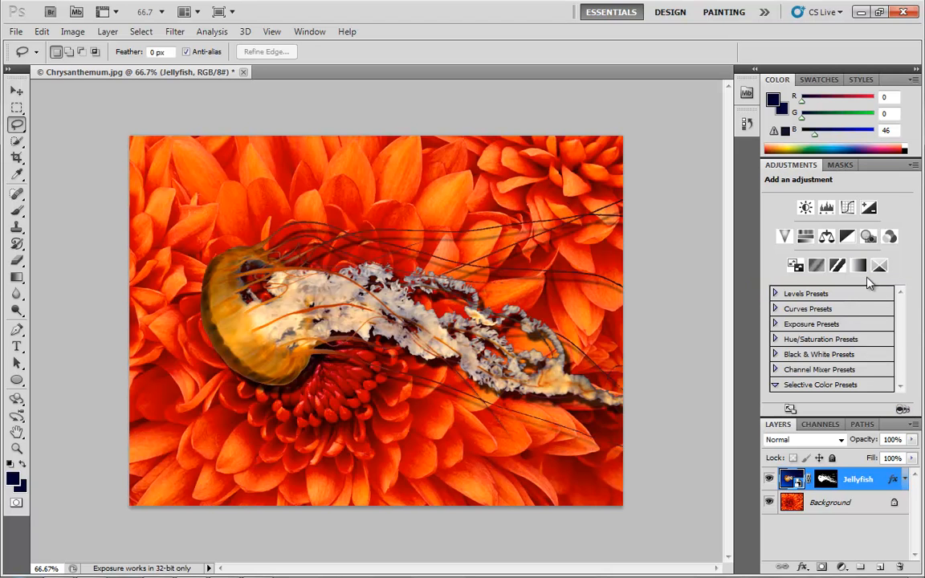
# Step: Add a Gradient Map adjustment layer using the Black, White preset with an extra stop in the middle
pyautogui.click(859, 267)
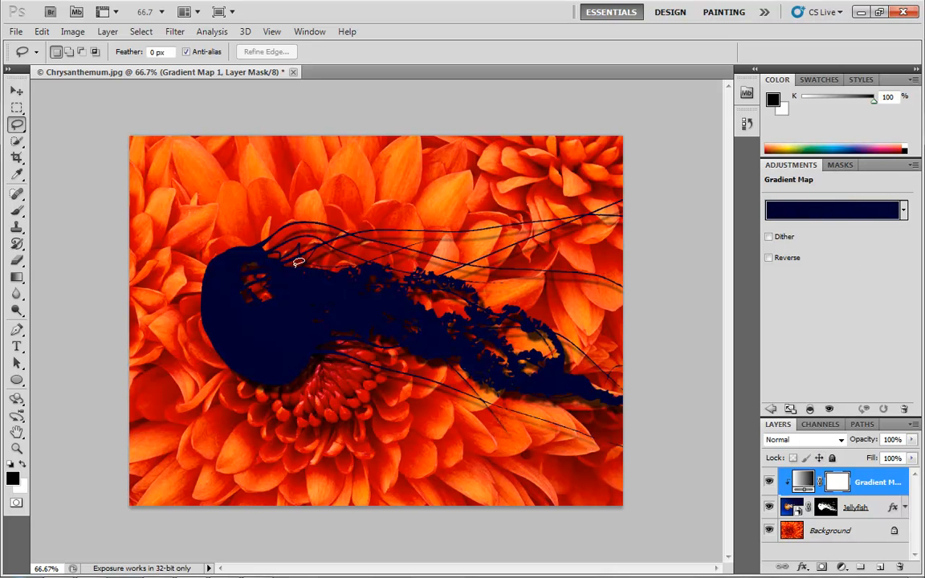
pyautogui.click(803, 211)
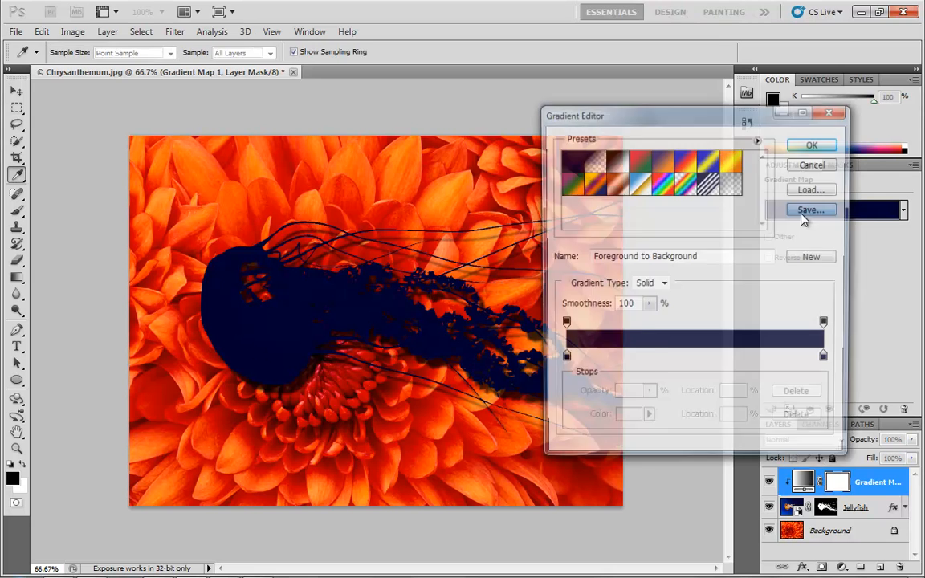
pyautogui.click(615, 161)
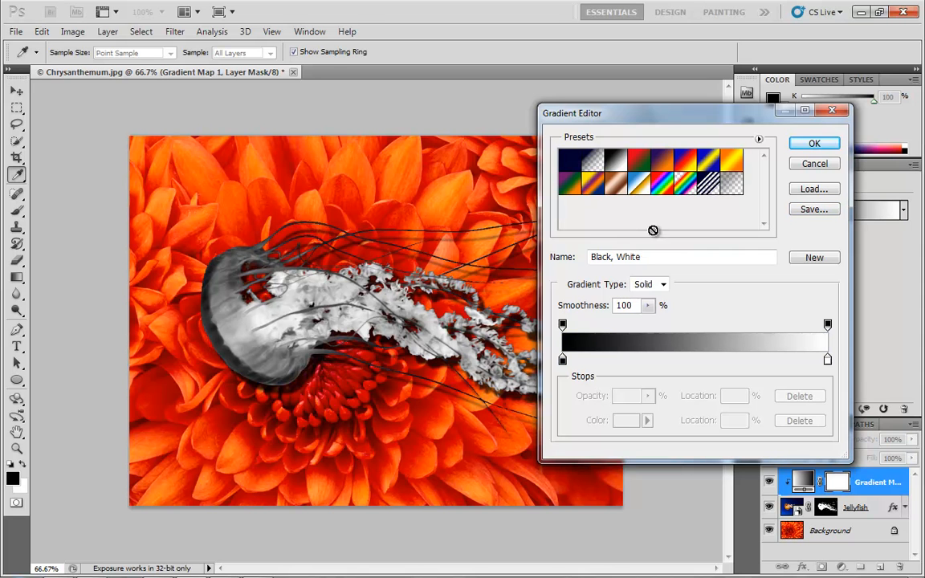
pyautogui.click(689, 359)
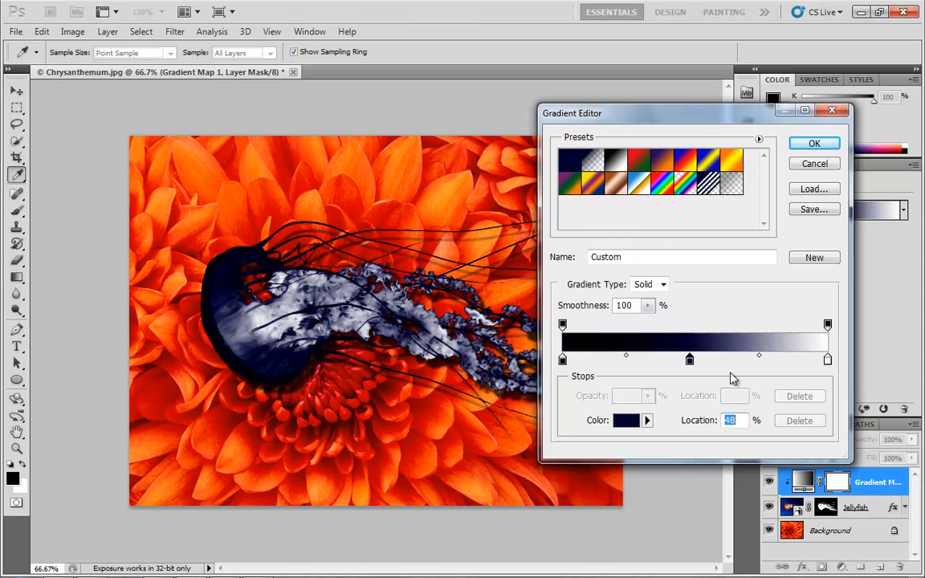
# Step: Set the middle gradient stop's color to ee17f6 magenta and confirm the gradient
pyautogui.click(626, 420)
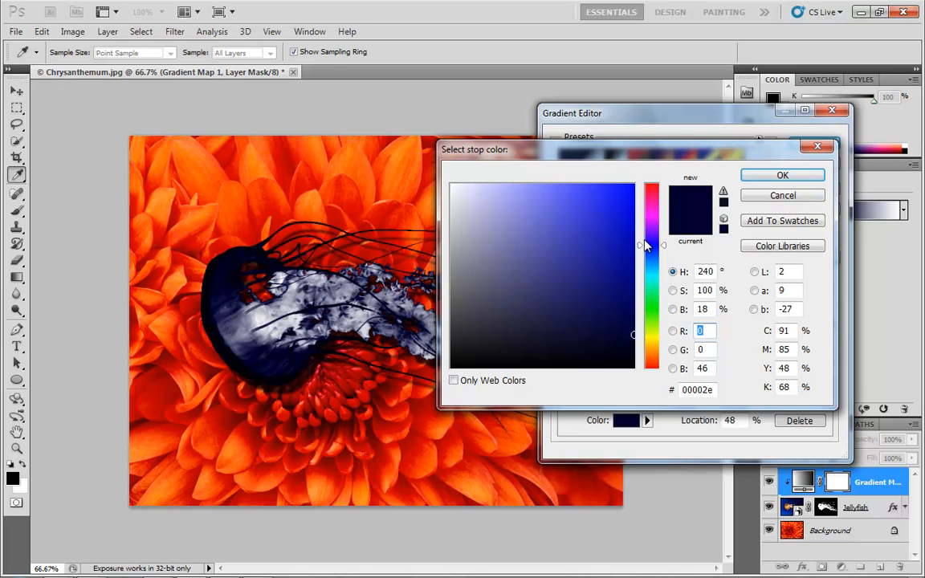
pyautogui.moveTo(650, 245); pyautogui.dragTo(657, 217)
pyautogui.click(630, 187)
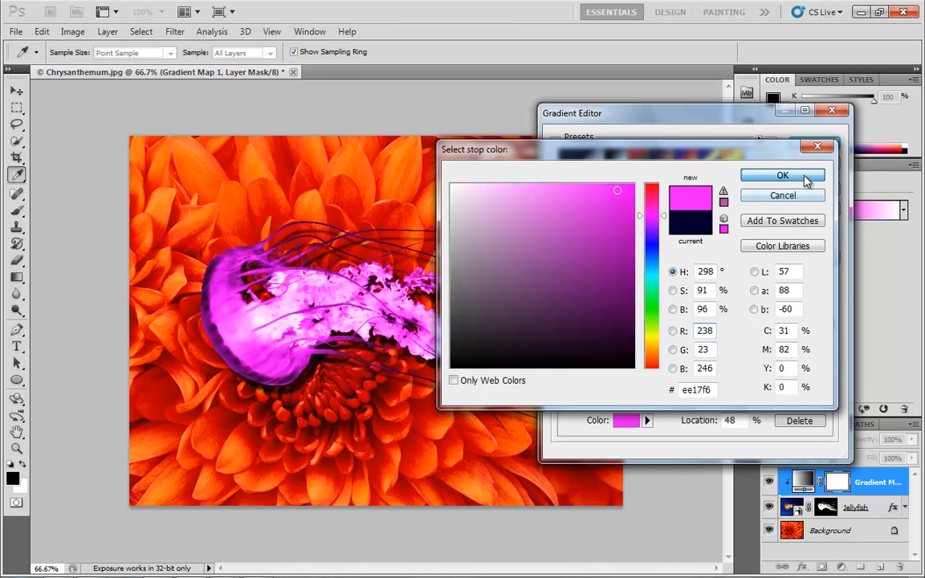
pyautogui.click(747, 175)
pyautogui.click(814, 144)
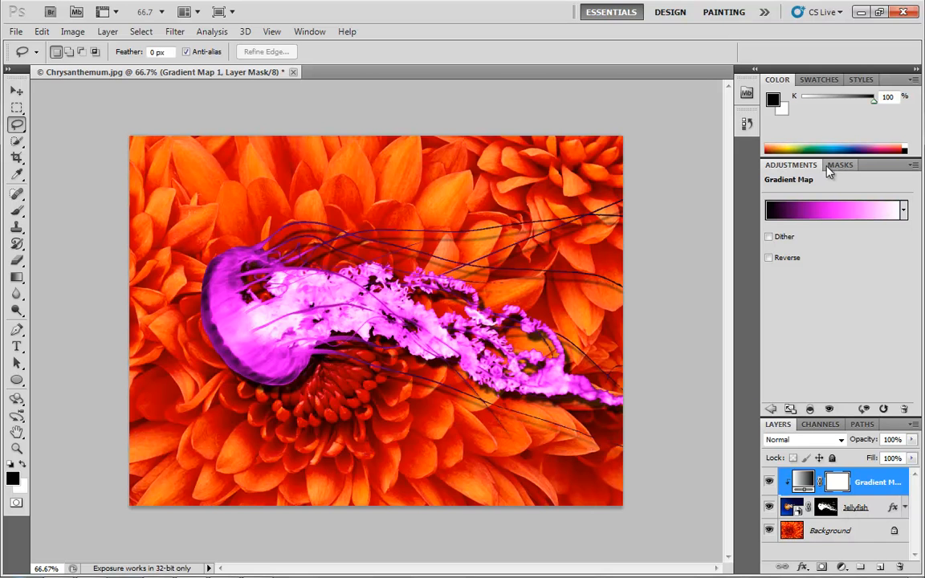
# Step: Delete the Gradient Map layer and hide the Jellyfish layer
pyautogui.moveTo(811, 481); pyautogui.dragTo(900, 566)
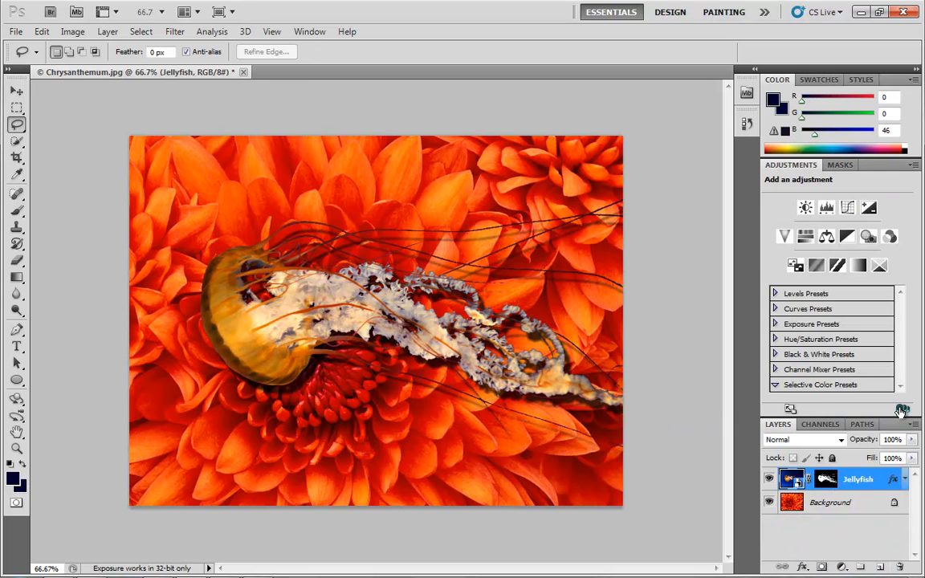
pyautogui.click(769, 480)
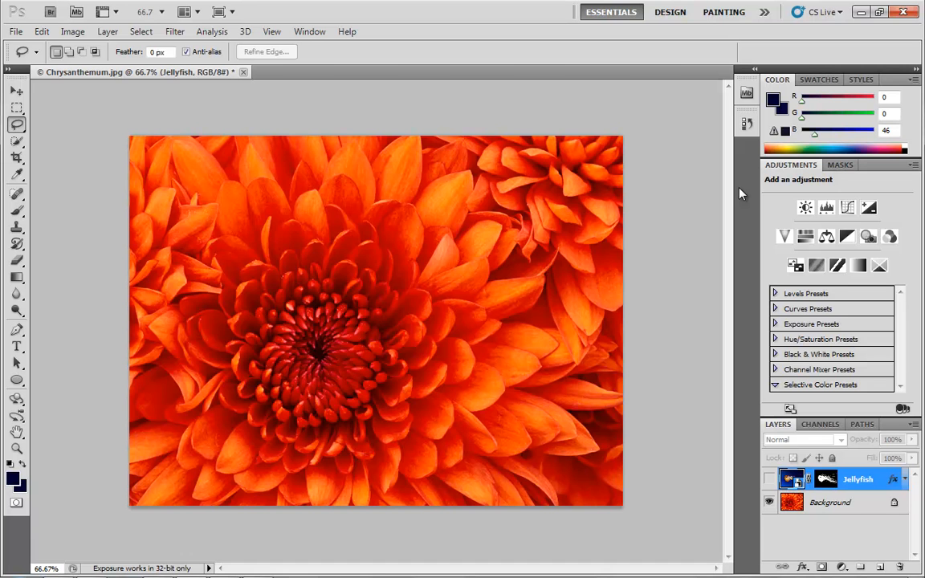
# Step: Add a Posterize adjustment layer and set its Levels to 5
pyautogui.click(816, 266)
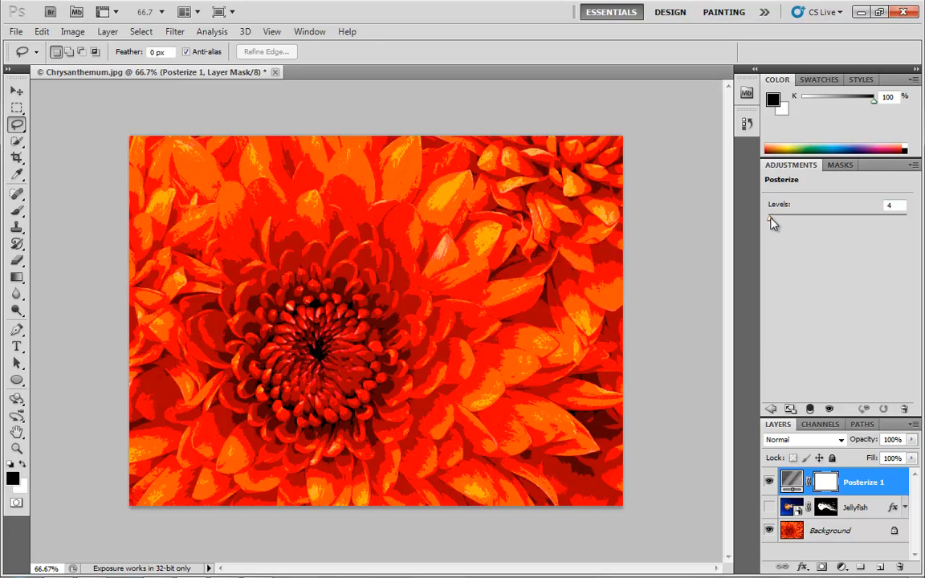
pyautogui.moveTo(771, 220); pyautogui.dragTo(769, 223)
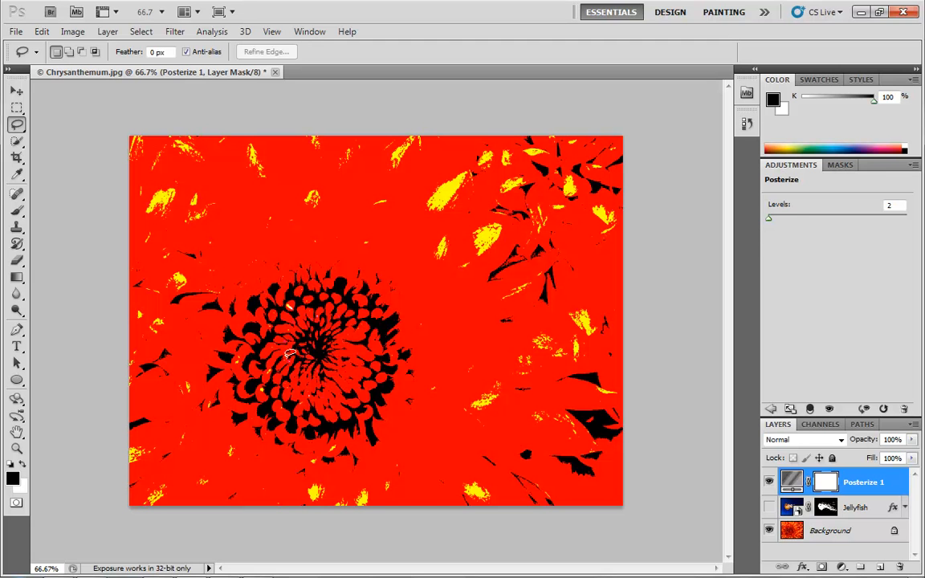
pyautogui.moveTo(768, 219); pyautogui.dragTo(770, 219)
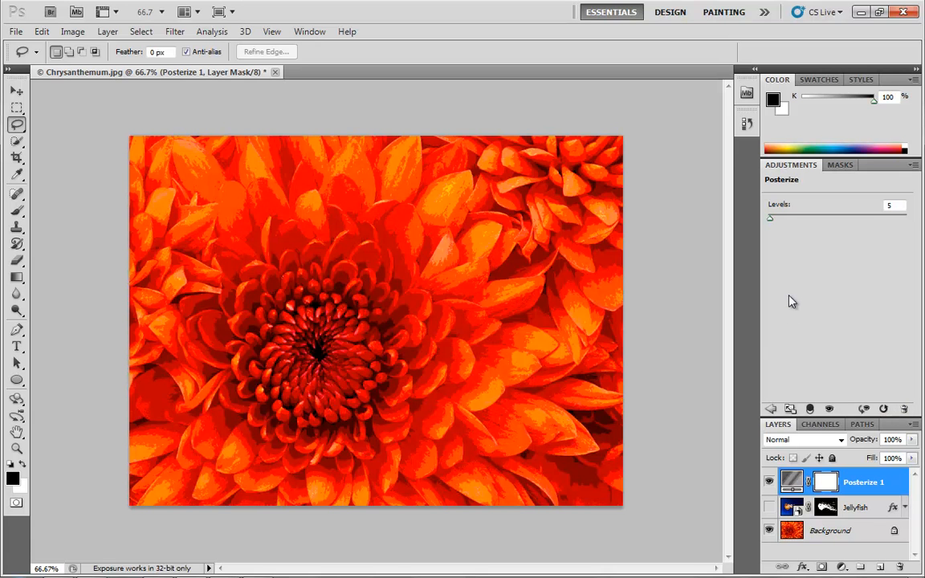
# Step: Switch between the adjustment list and the Posterize layer's controls
pyautogui.click(773, 411)
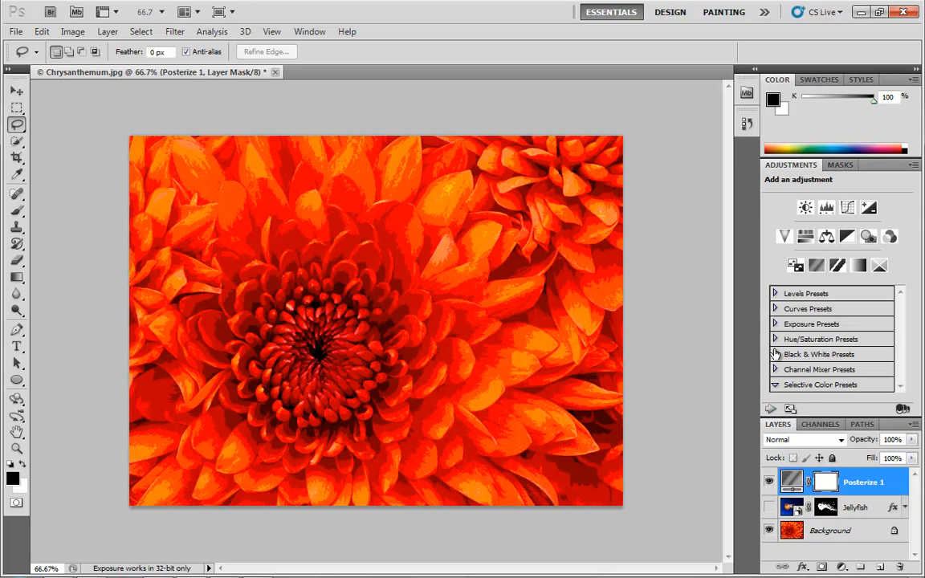
pyautogui.click(769, 411)
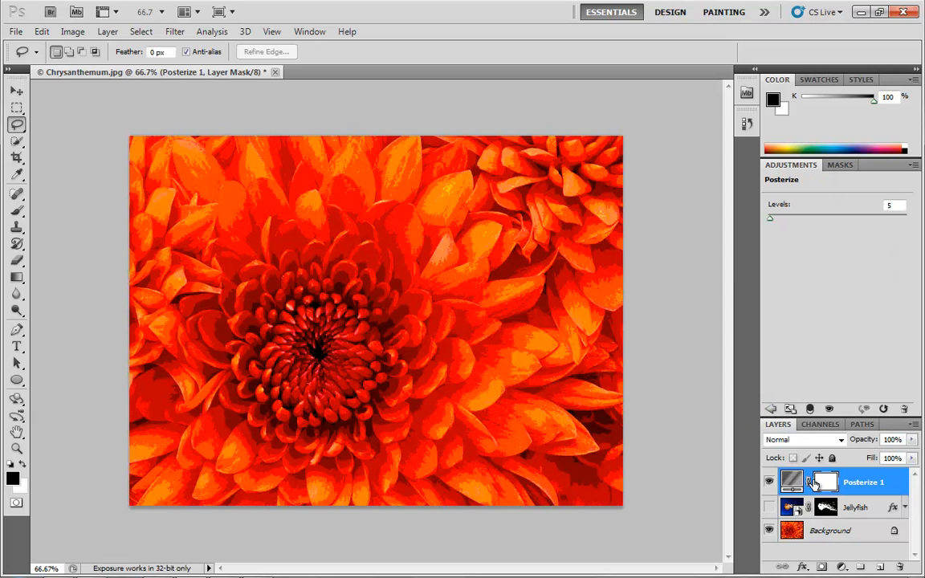
pyautogui.click(792, 480)
pyautogui.click(770, 411)
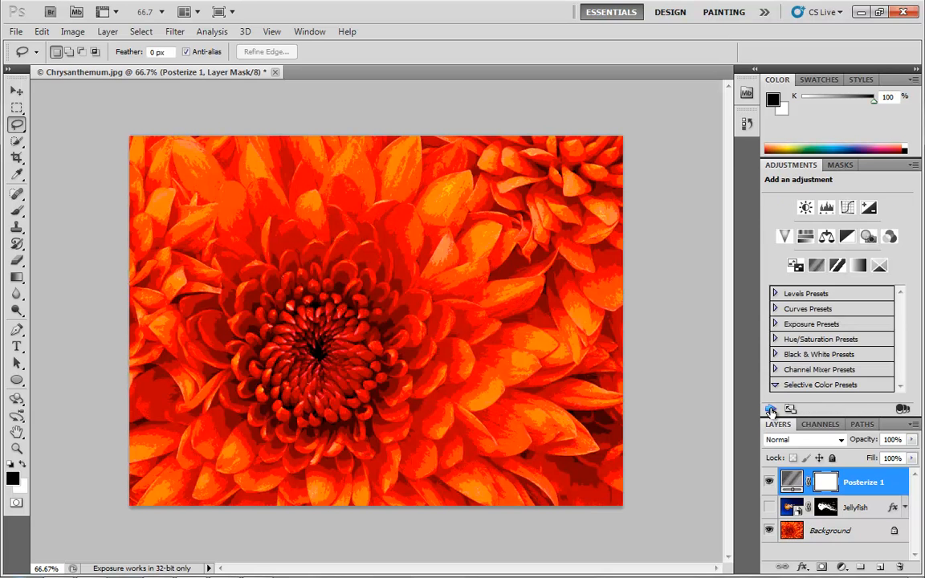
pyautogui.click(770, 411)
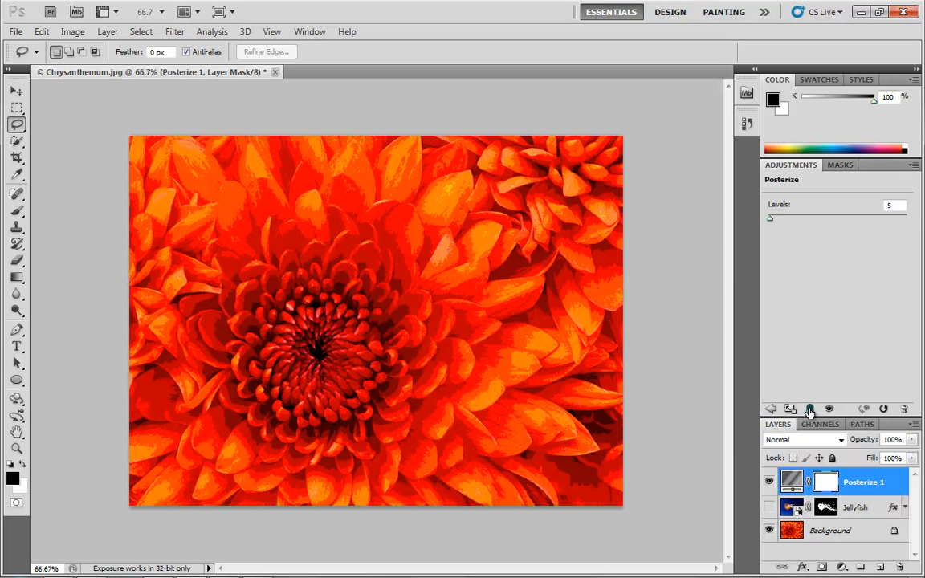
# Step: Show the Jellyfish layer again and delete the Posterize adjustment layer
pyautogui.click(769, 506)
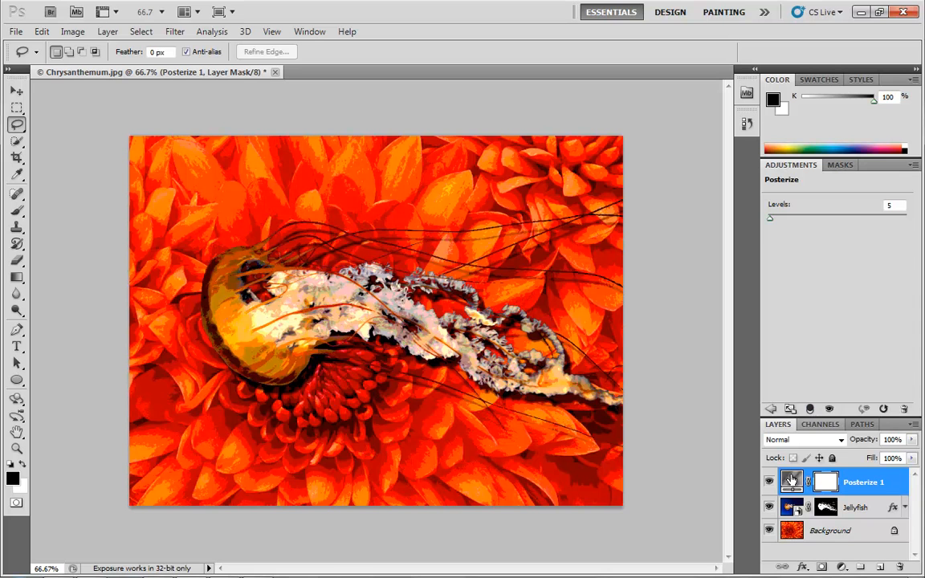
pyautogui.moveTo(896, 488); pyautogui.dragTo(900, 568)
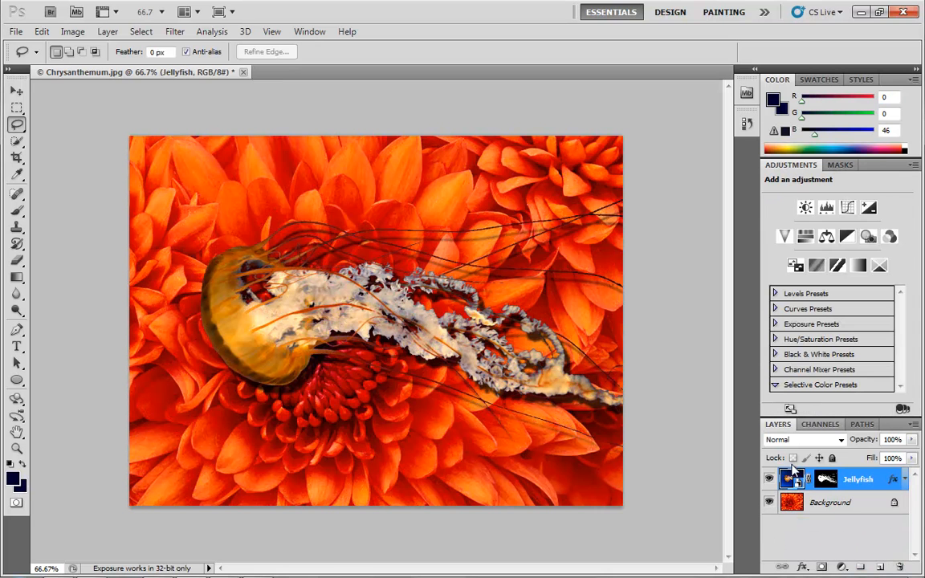
# Step: Add a Gradient Map adjustment layer using the Black, White gradient with a green middle stop (0dd567) at 51%
pyautogui.click(836, 265)
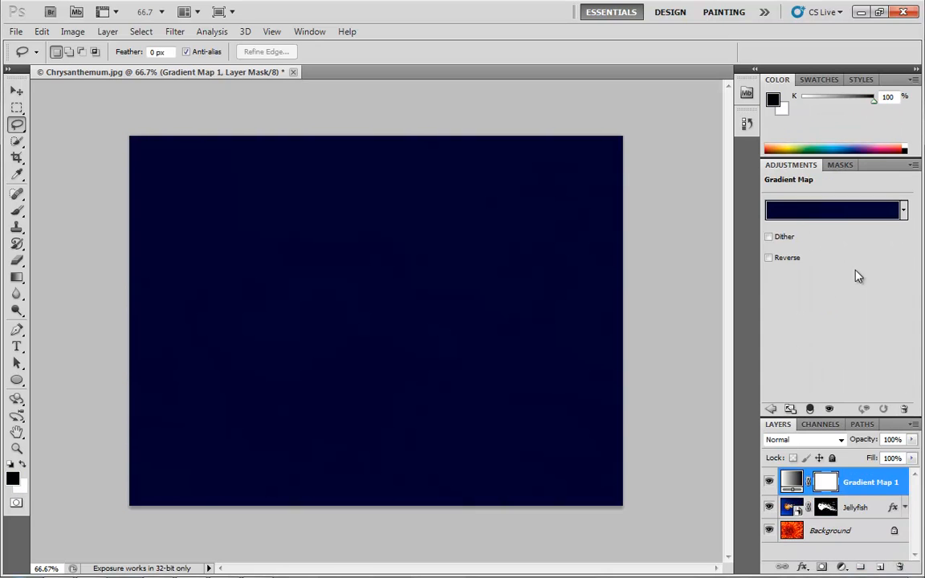
pyautogui.click(825, 212)
pyautogui.click(615, 161)
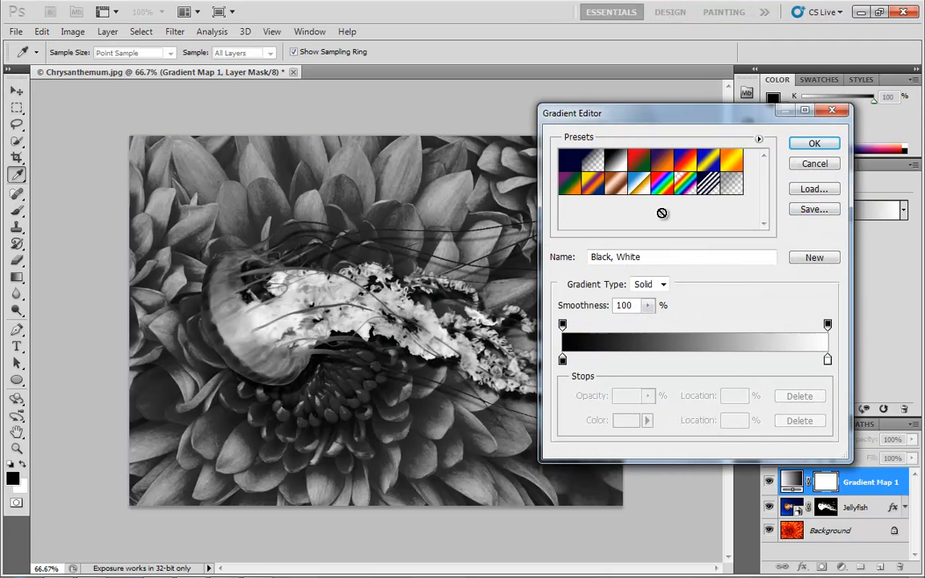
pyautogui.click(697, 360)
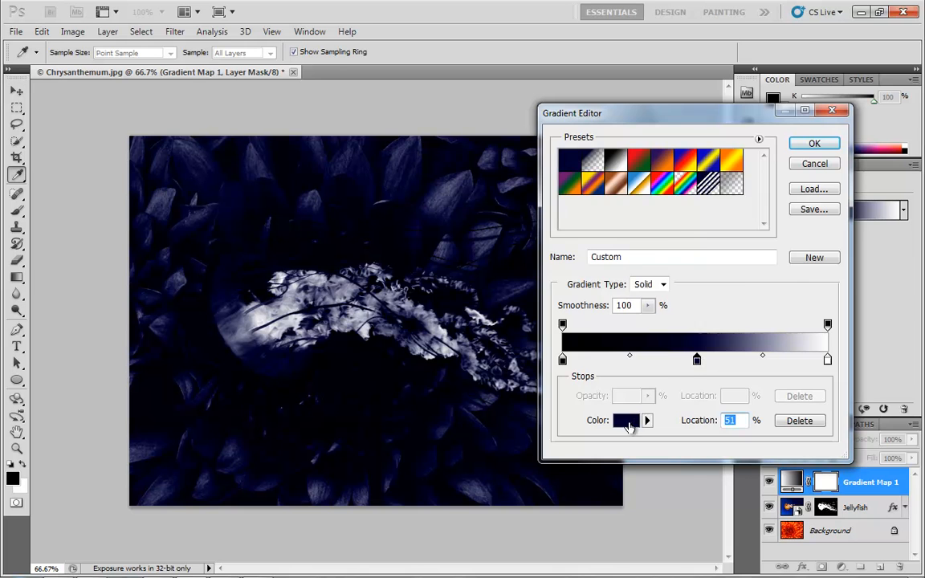
pyautogui.click(625, 420)
pyautogui.click(653, 293)
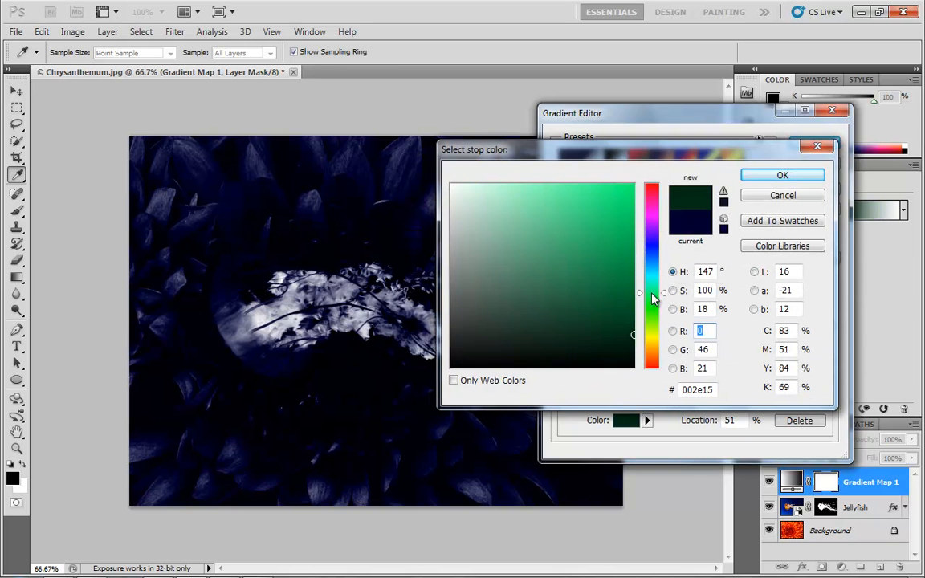
pyautogui.click(622, 214)
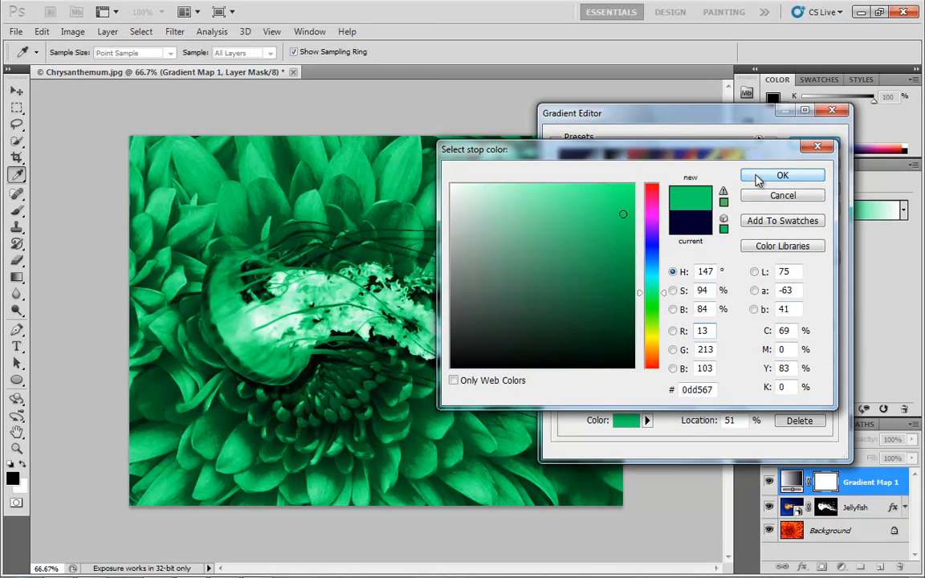
pyautogui.click(757, 175)
pyautogui.click(819, 142)
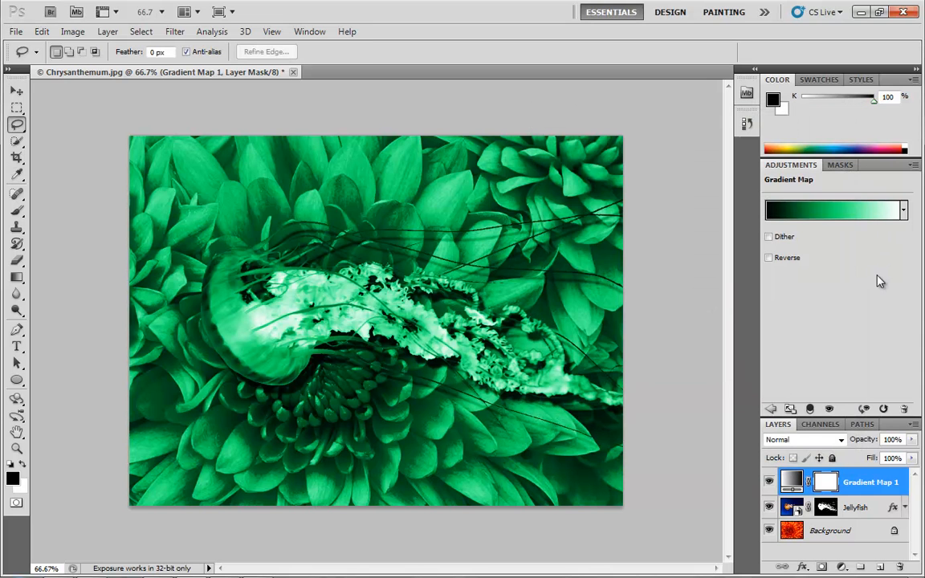
# Step: Toggle the Gradient Map's clipping to the Jellyfish layer on and off to compare the effect
pyautogui.click(812, 410)
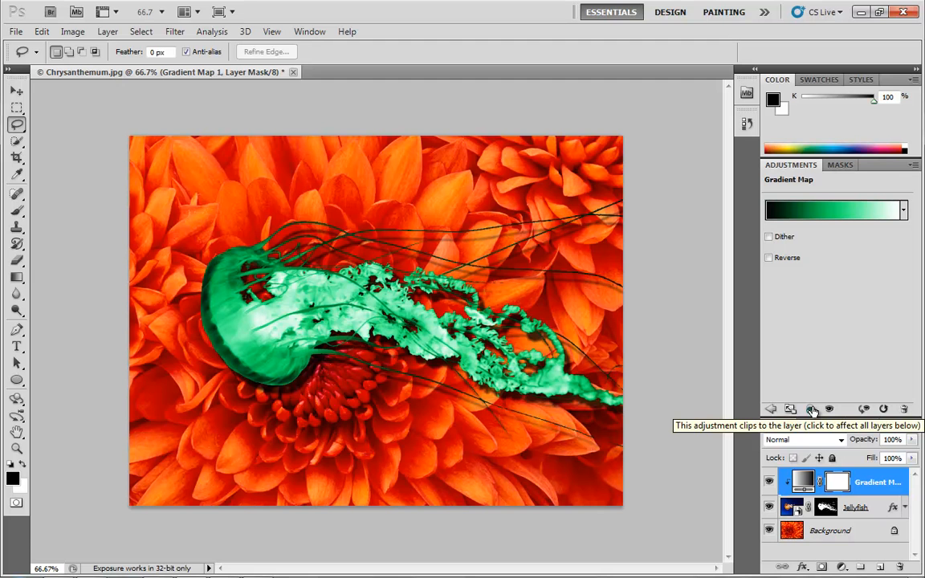
pyautogui.click(812, 410)
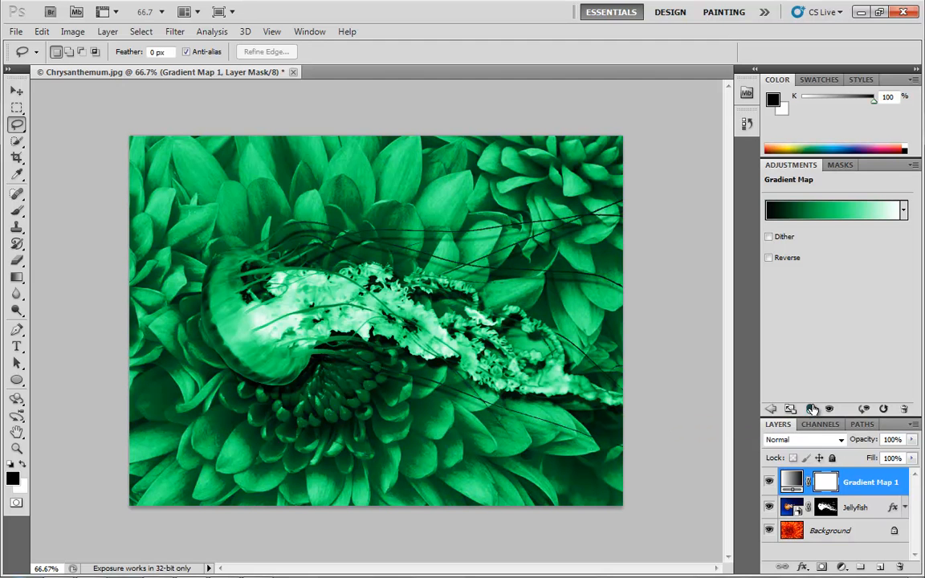
pyautogui.click(811, 411)
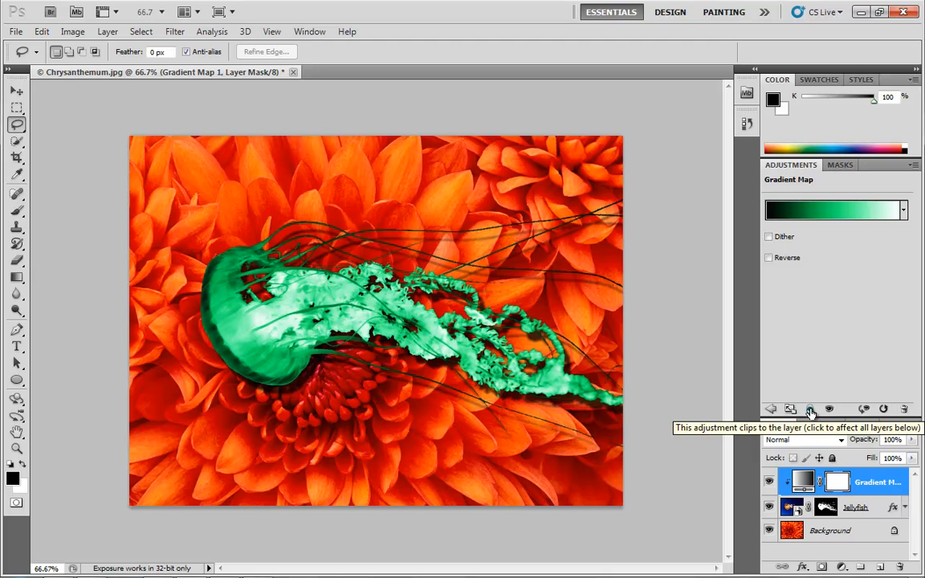
pyautogui.click(812, 411)
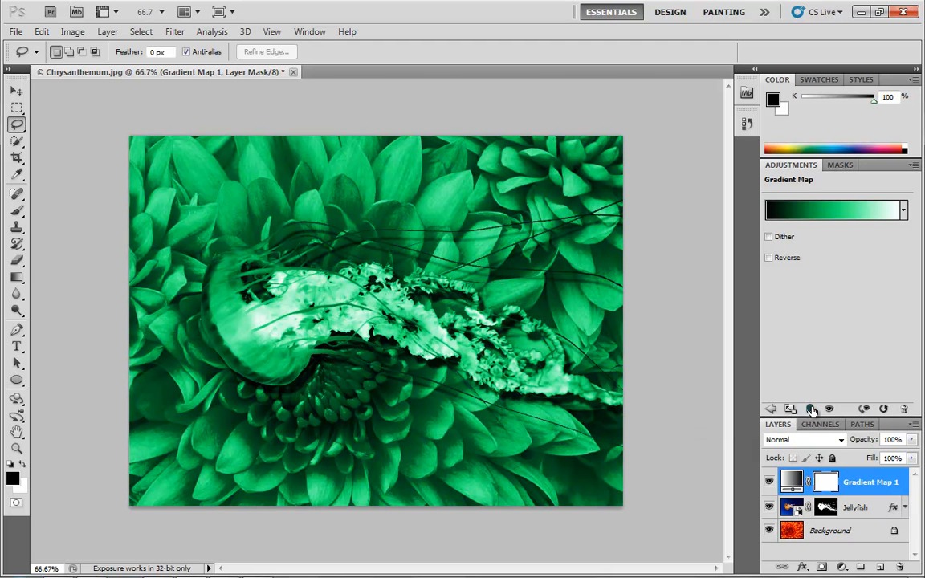
pyautogui.click(811, 410)
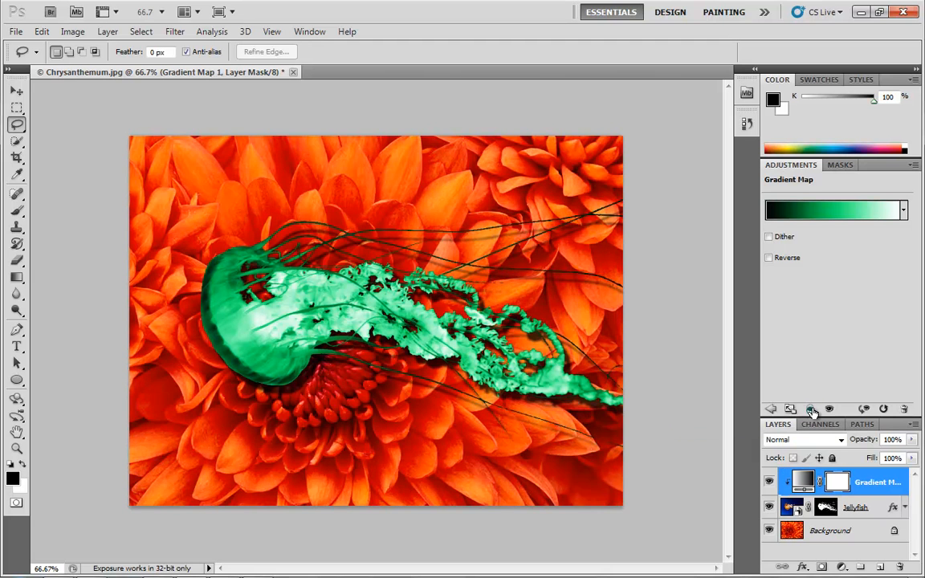
pyautogui.click(811, 410)
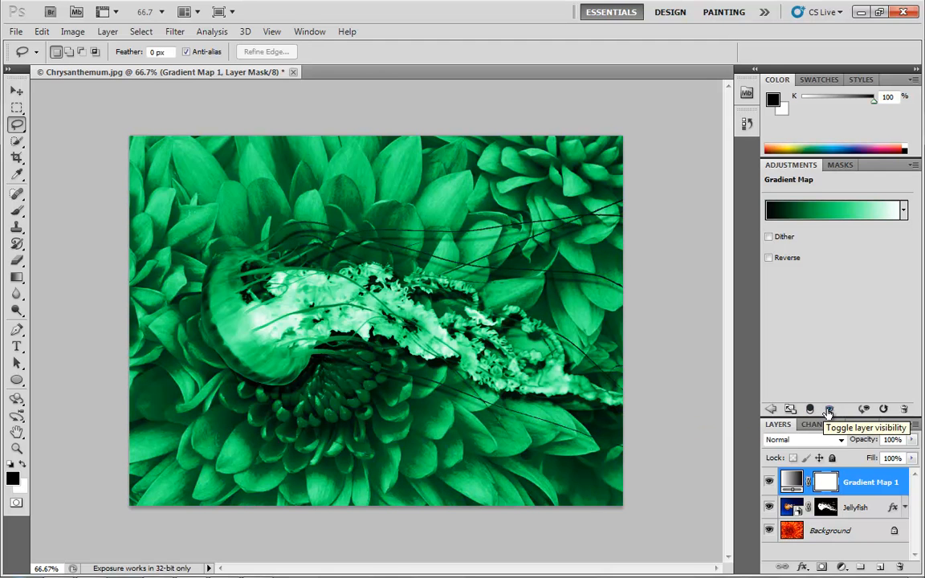
# Step: Toggle the Gradient Map layer's visibility on and off to compare the composite
pyautogui.click(829, 411)
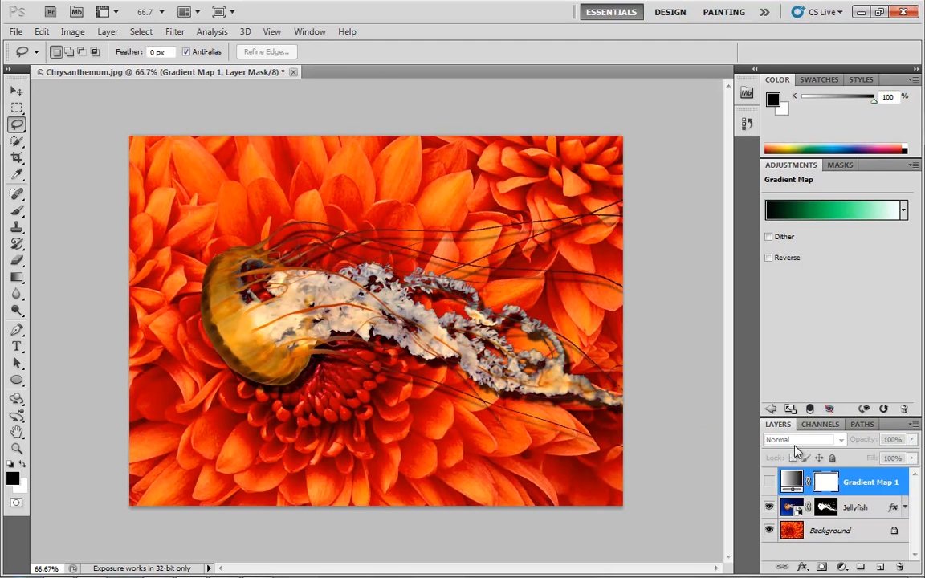
pyautogui.click(769, 482)
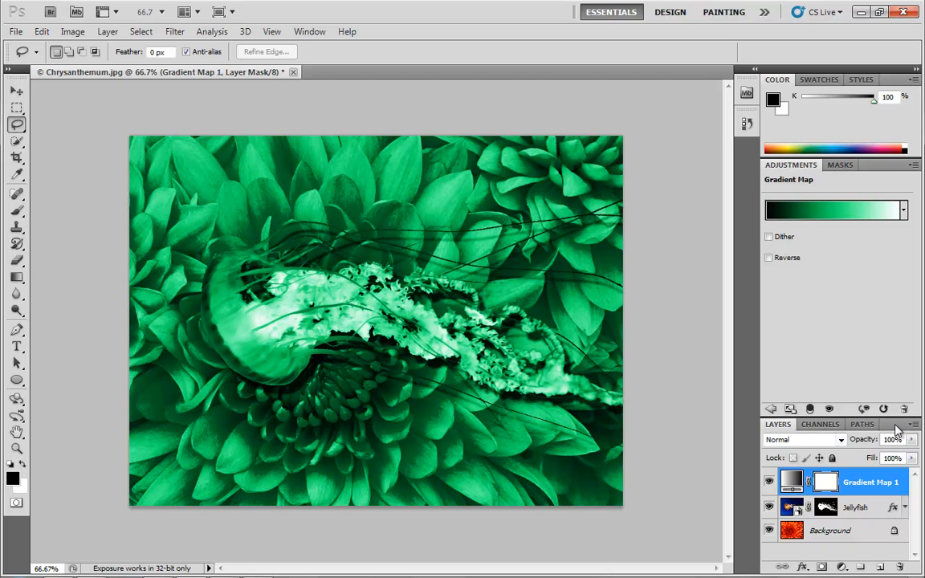
pyautogui.doubleClick(776, 425)
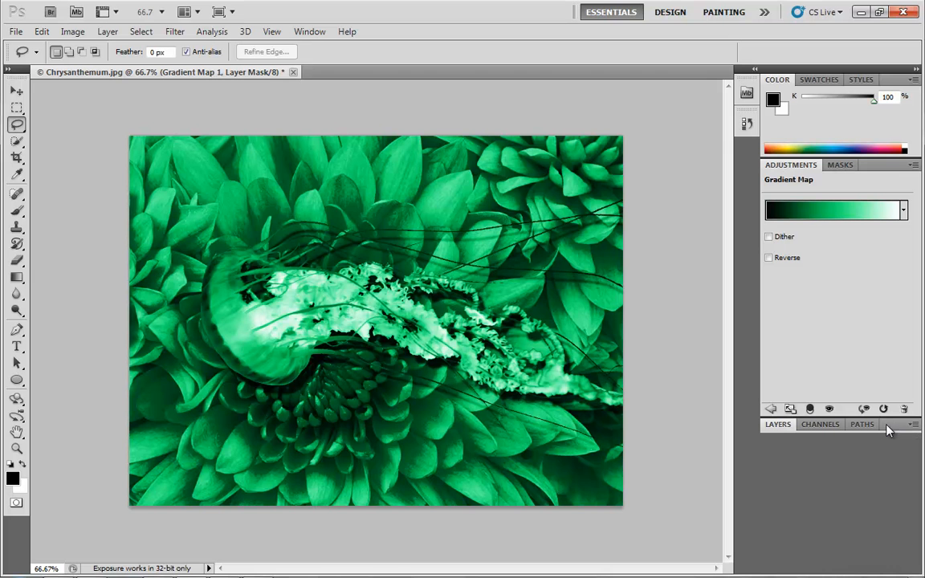
pyautogui.click(830, 410)
pyautogui.click(829, 409)
pyautogui.click(777, 425)
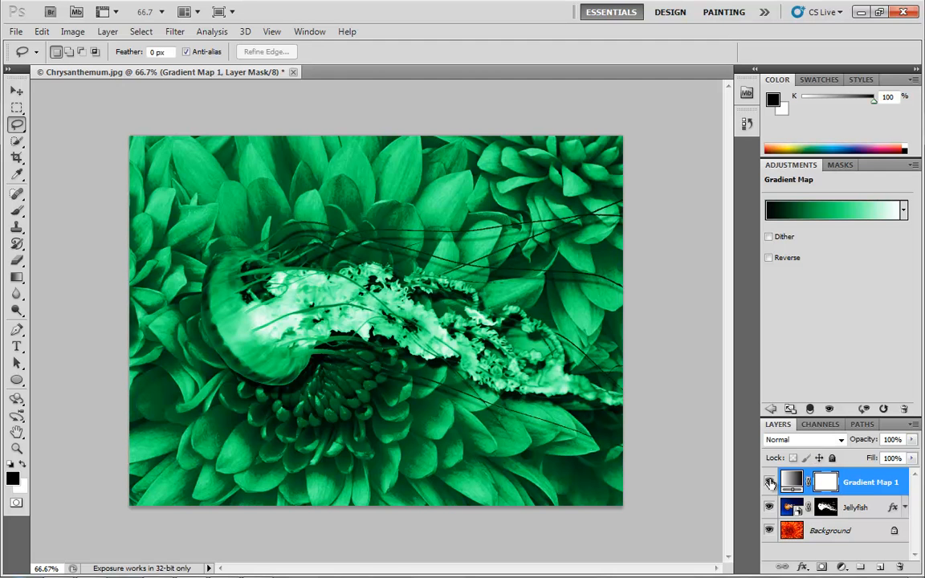
pyautogui.click(770, 482)
pyautogui.click(829, 411)
# Step: Clip the Gradient Map to the Jellyfish layer and reset the adjustment to its default gradient
pyautogui.click(811, 409)
pyautogui.click(865, 409)
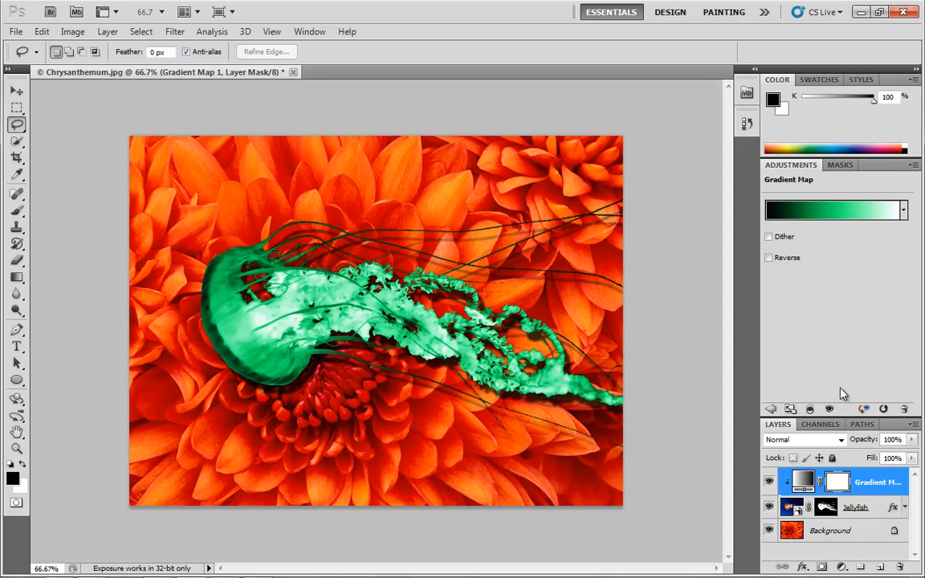
pyautogui.click(884, 409)
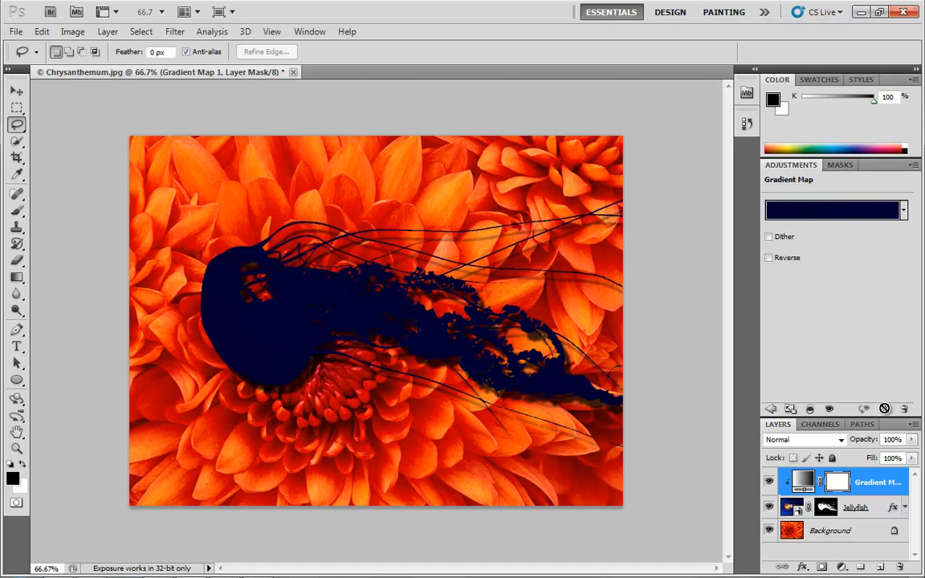
# Step: Rebuild the gradient from the Black, White preset with a green middle stop at 47%
pyautogui.click(831, 212)
pyautogui.click(608, 163)
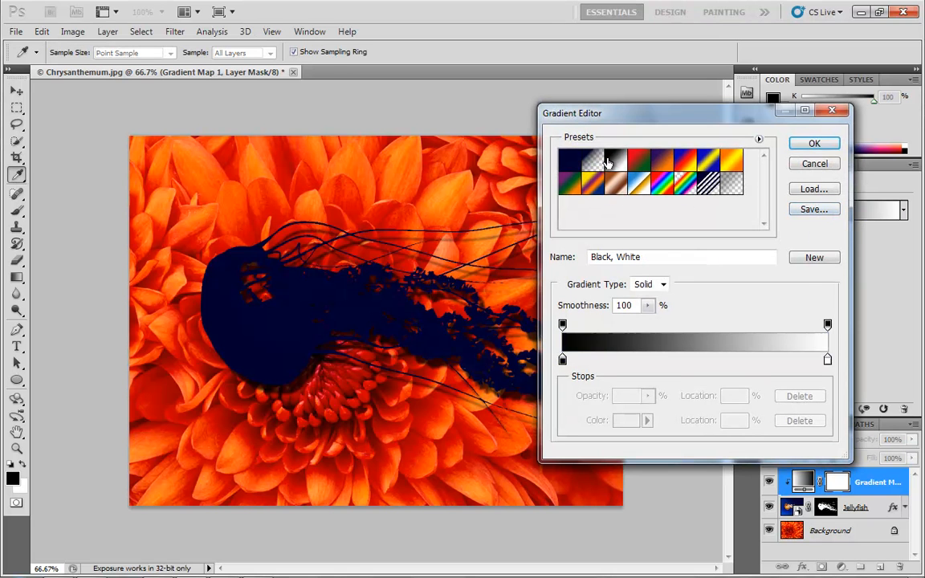
pyautogui.click(688, 361)
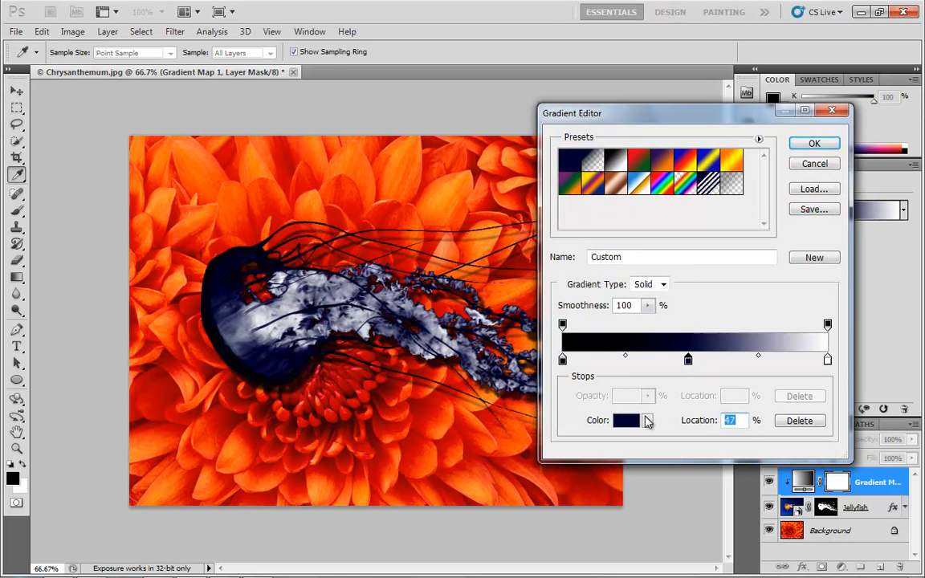
pyautogui.click(648, 421)
pyautogui.click(653, 297)
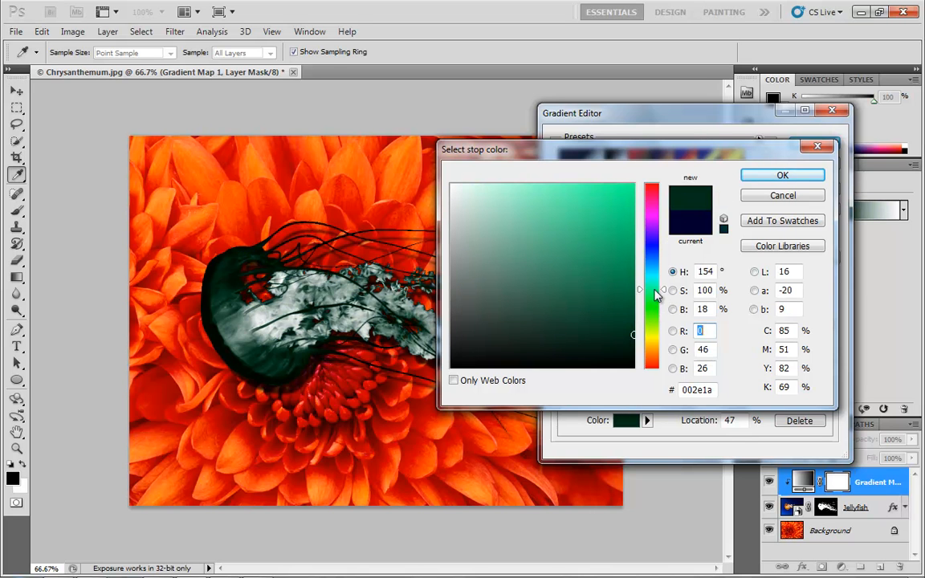
pyautogui.moveTo(636, 244); pyautogui.dragTo(634, 215)
pyautogui.click(776, 177)
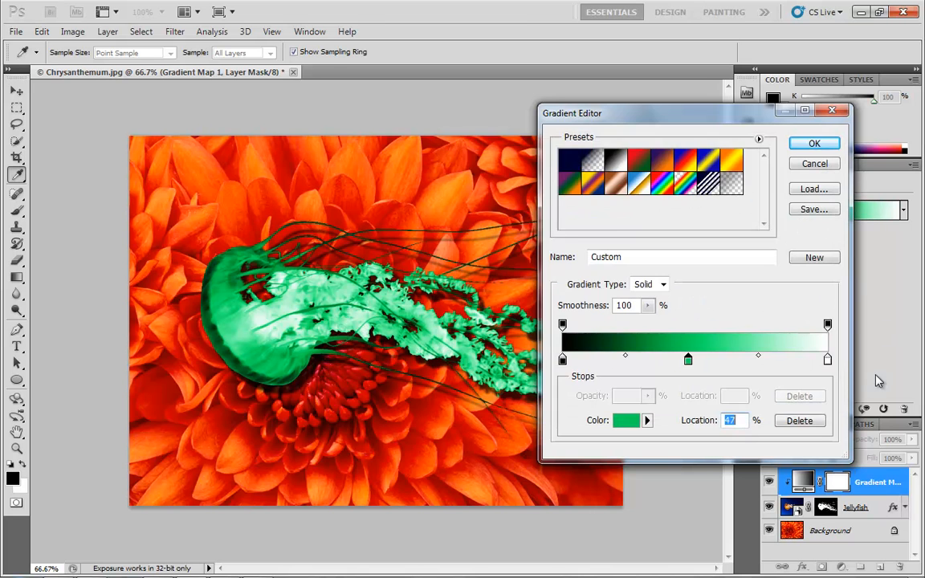
pyautogui.click(815, 143)
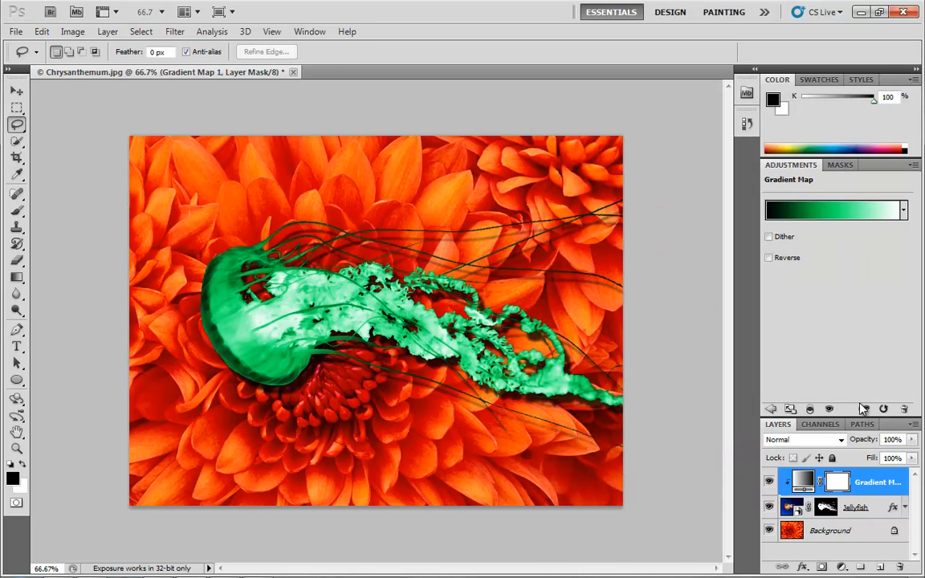
# Step: Compare the adjustment with its previous state, then delete the Gradient Map layer
pyautogui.click(864, 410)
pyautogui.click(865, 410)
pyautogui.click(865, 410)
pyautogui.click(865, 410)
pyautogui.click(865, 410)
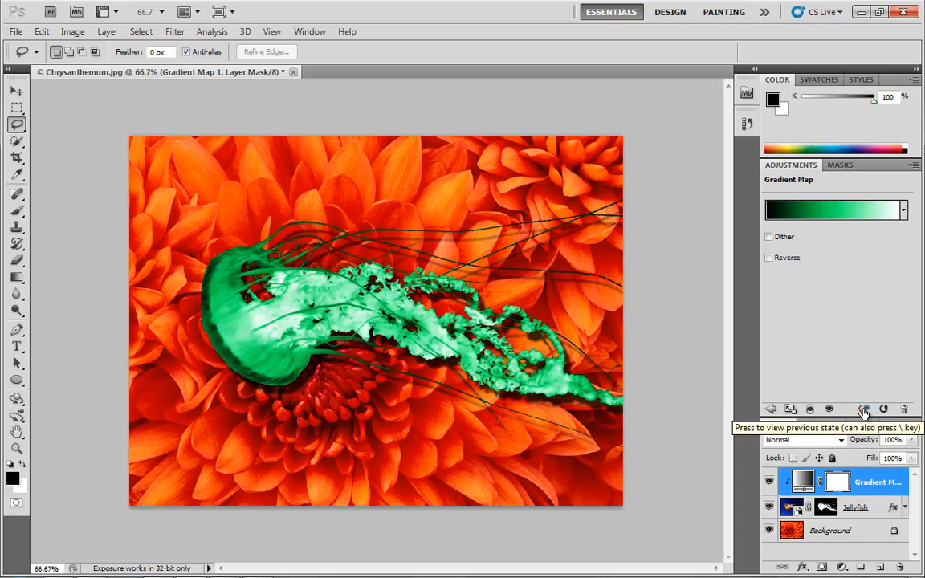
pyautogui.click(865, 410)
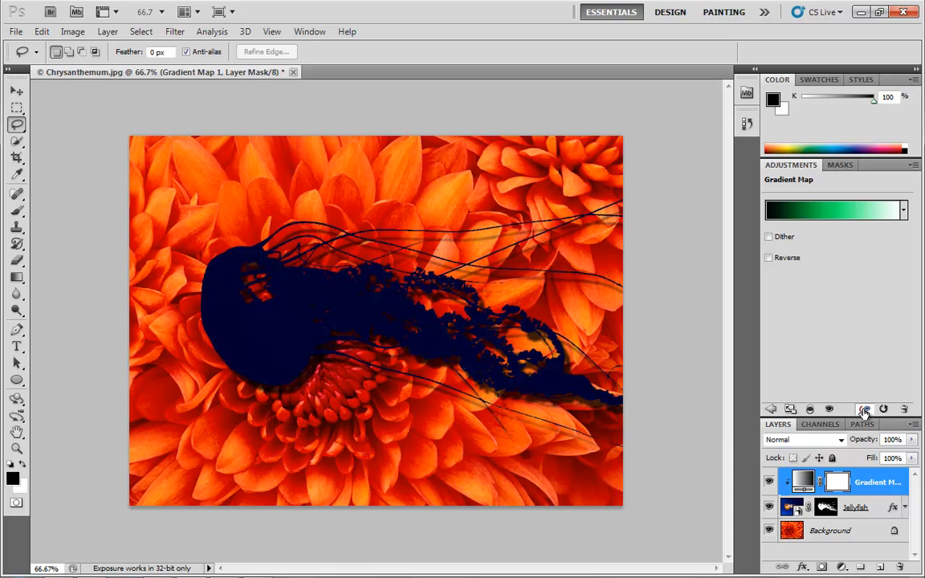
pyautogui.click(865, 410)
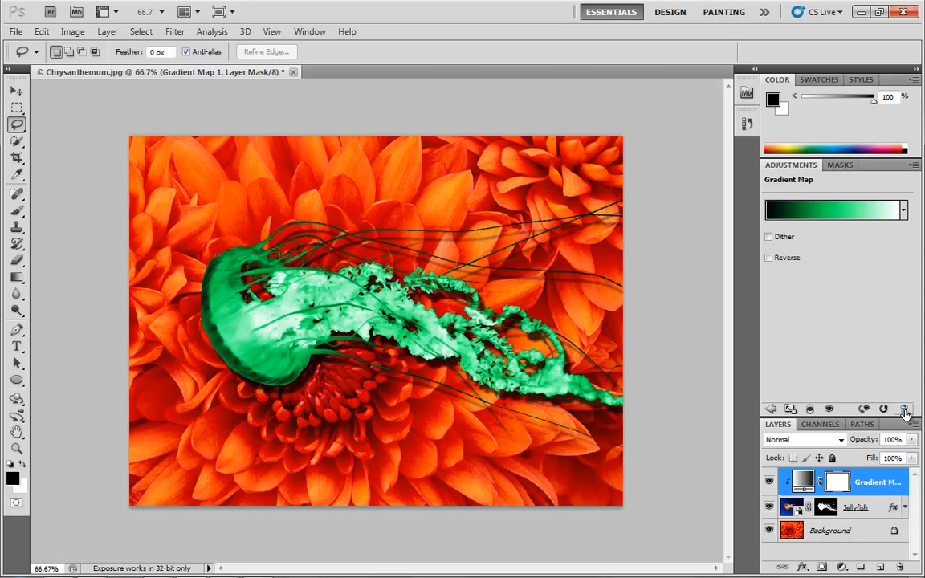
pyautogui.click(904, 412)
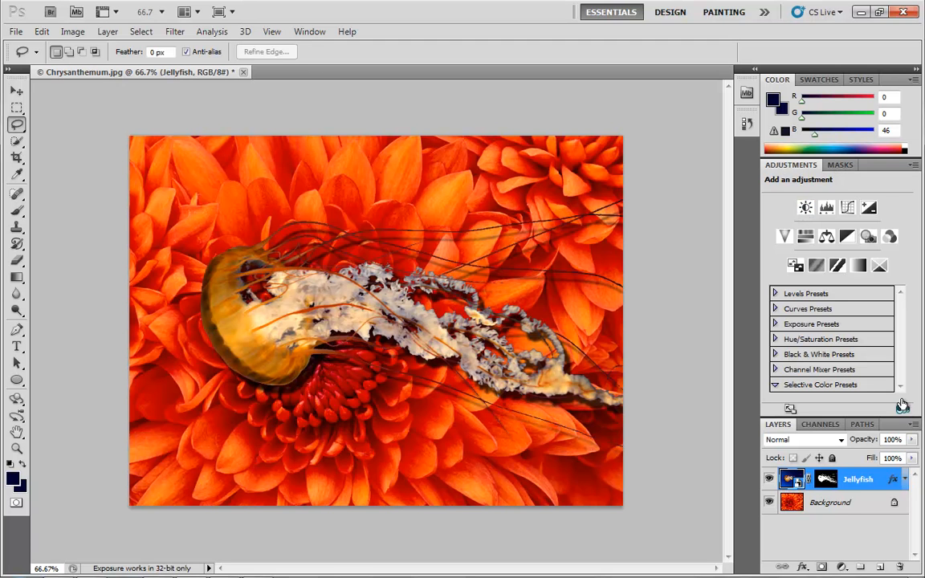
# Step: Add a Brightness/Contrast adjustment layer, set Brightness to 103, and delete the layer again
pyautogui.click(807, 209)
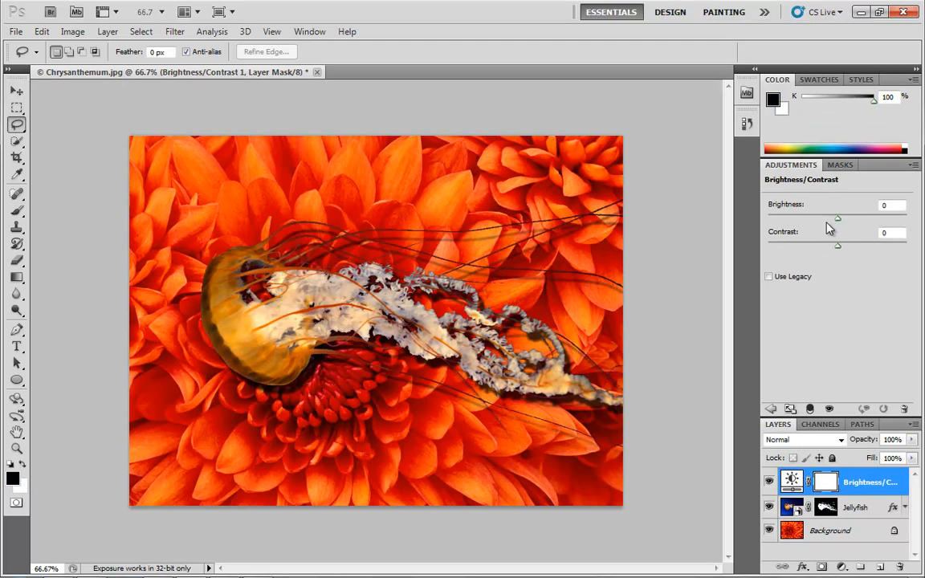
pyautogui.moveTo(837, 218); pyautogui.dragTo(885, 218)
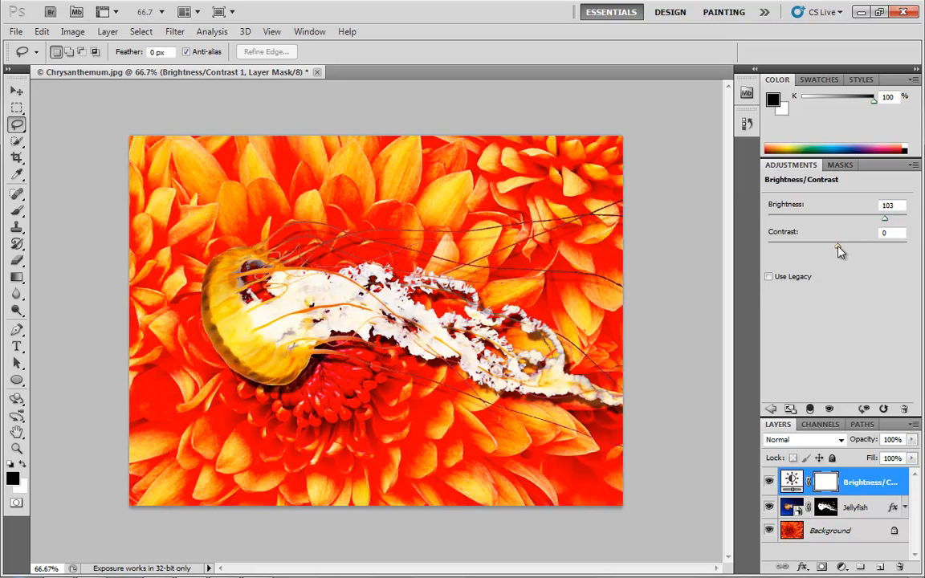
pyautogui.moveTo(789, 247); pyautogui.dragTo(873, 233)
pyautogui.click(904, 410)
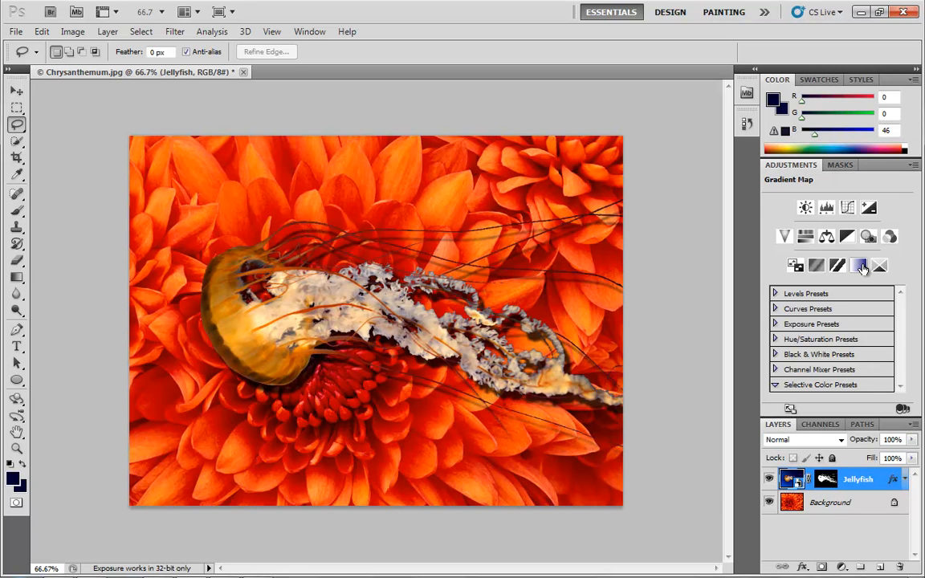
# Step: Add a Black & White adjustment layer with Reds set to 23 and Yellows to 101
pyautogui.click(848, 235)
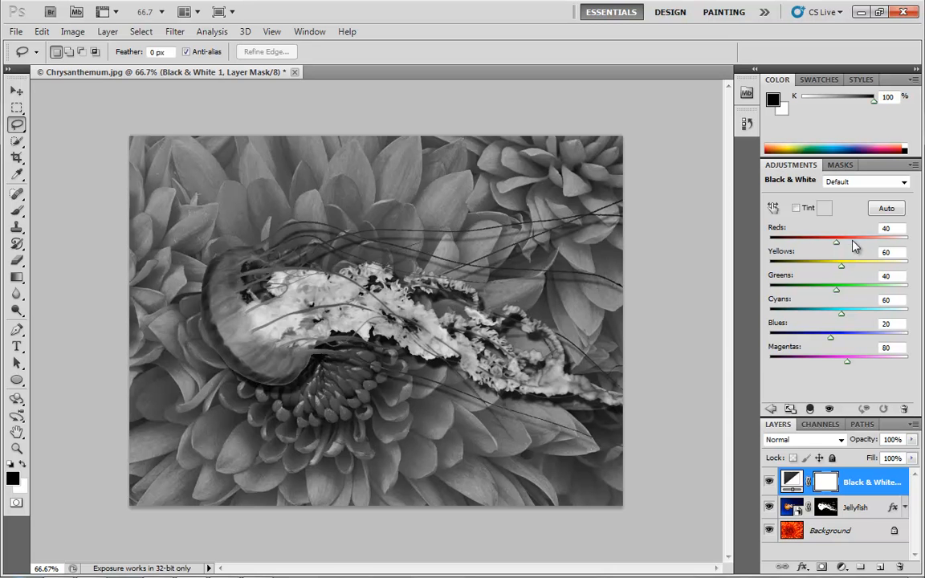
pyautogui.moveTo(836, 241); pyautogui.dragTo(853, 266)
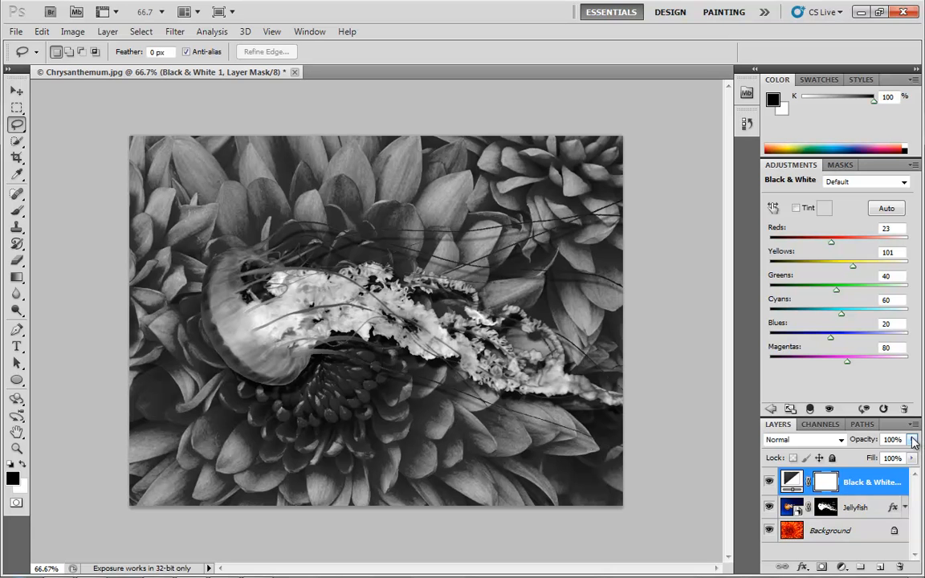
pyautogui.moveTo(913, 442)
pyautogui.mouseDown()
pyautogui.moveTo(908, 455)
pyautogui.moveTo(850, 458)
pyautogui.moveTo(914, 457)
pyautogui.mouseUp()
# Step: Try the Overlay, Lighten and Darken blend modes on the Black & White layer, then set it back to Normal
pyautogui.click(842, 444)
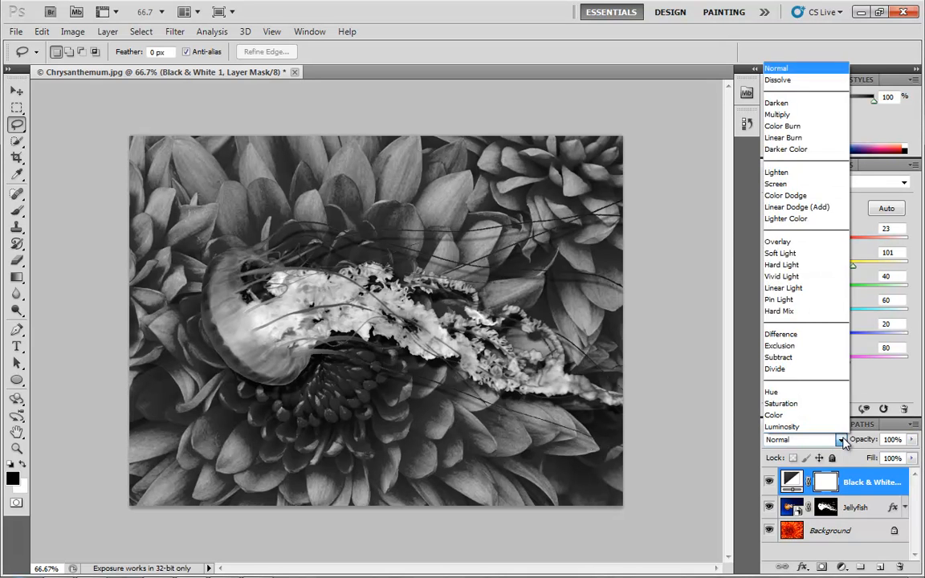
pyautogui.click(795, 242)
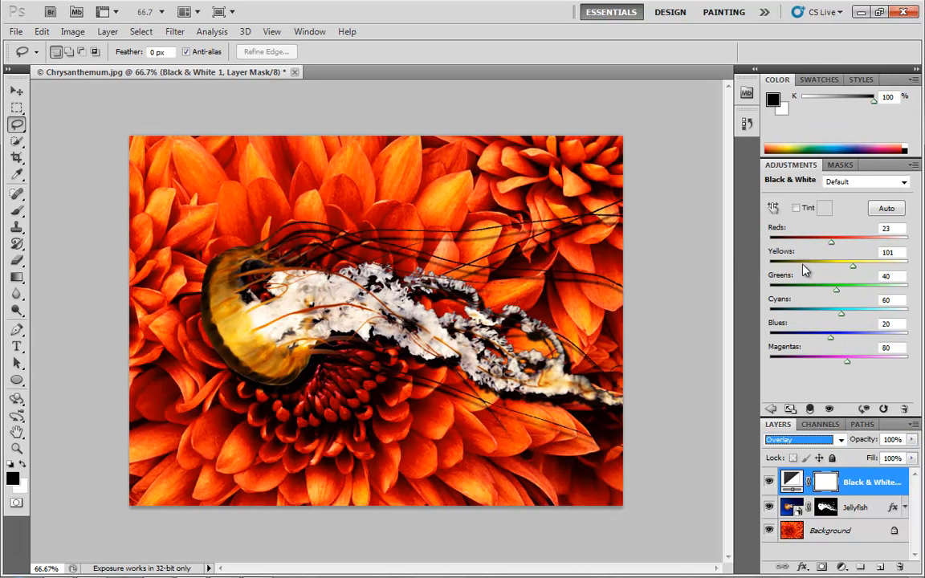
pyautogui.click(841, 440)
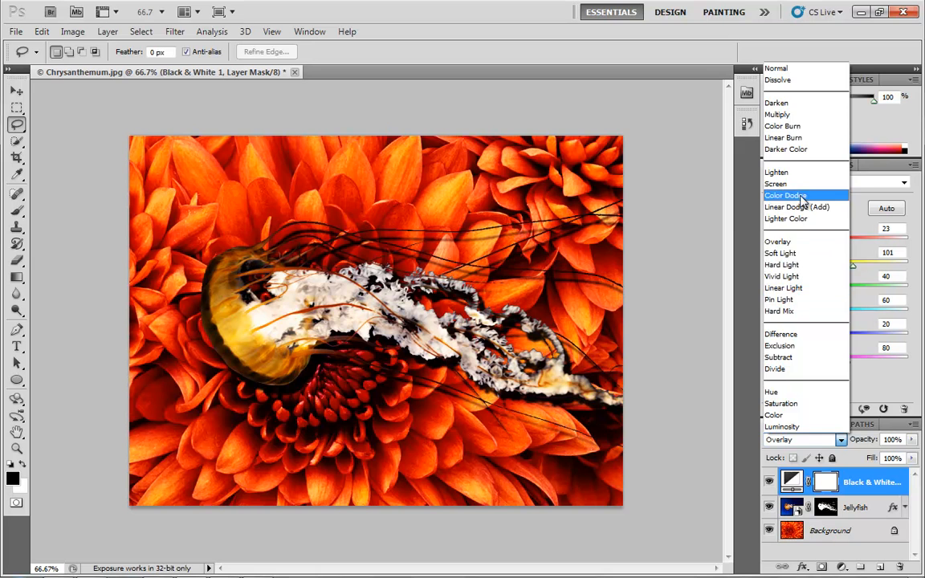
pyautogui.click(788, 172)
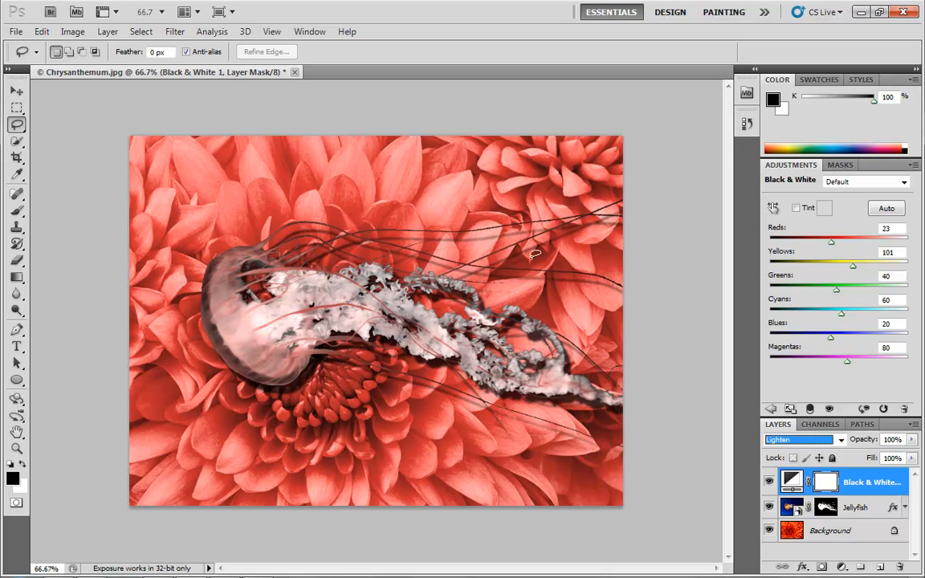
pyautogui.click(840, 439)
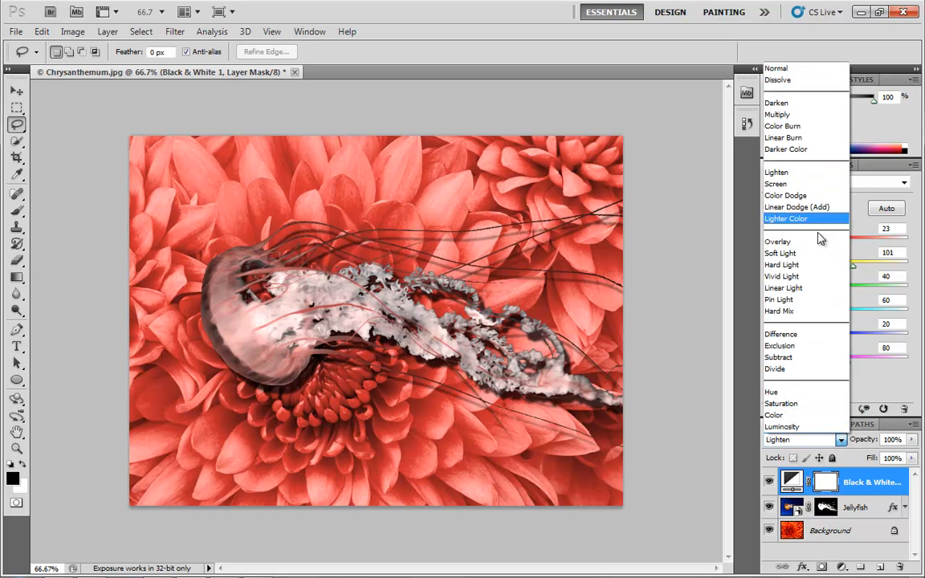
pyautogui.click(778, 104)
pyautogui.click(841, 439)
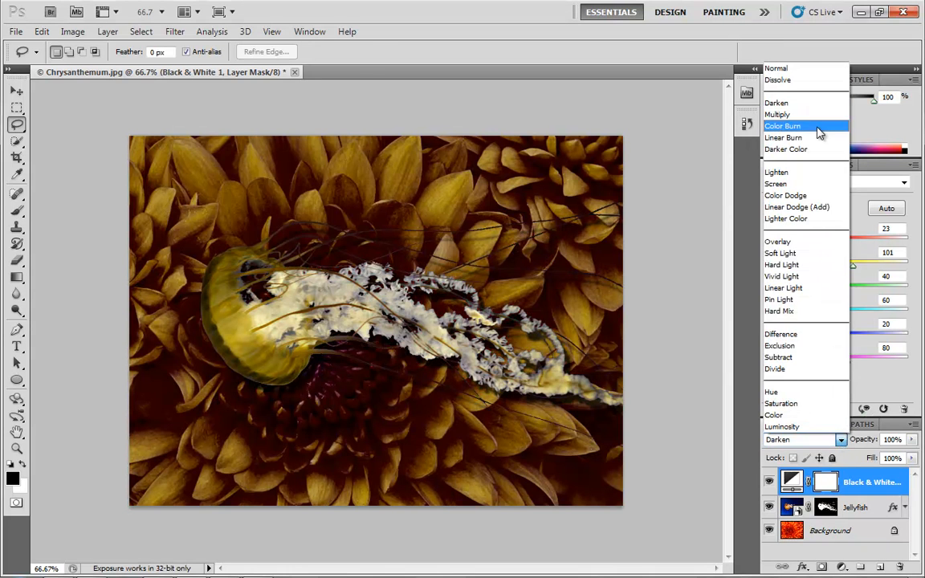
pyautogui.click(776, 68)
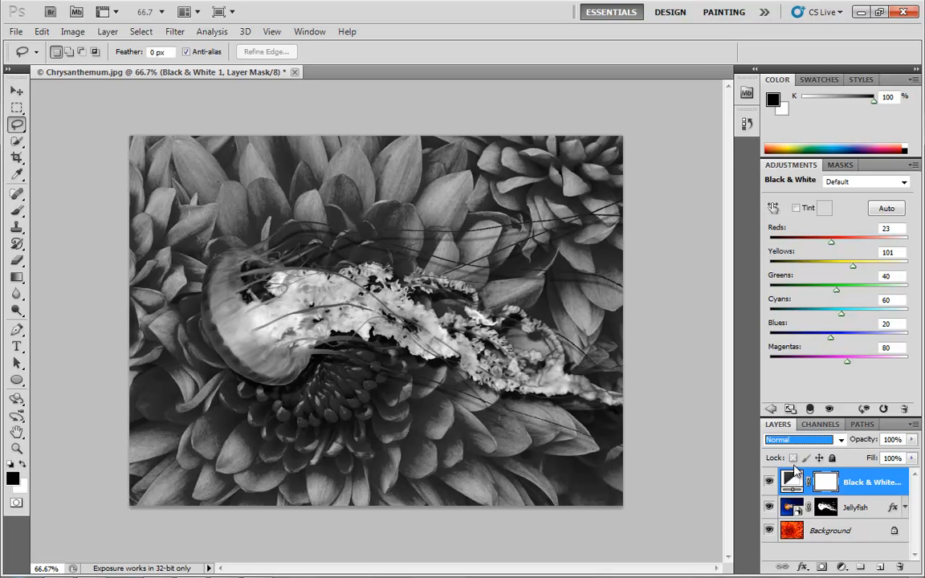
# Step: Paint a loop around the jellyfish on the Black & White layer's mask with the Brush tool
pyautogui.click(791, 479)
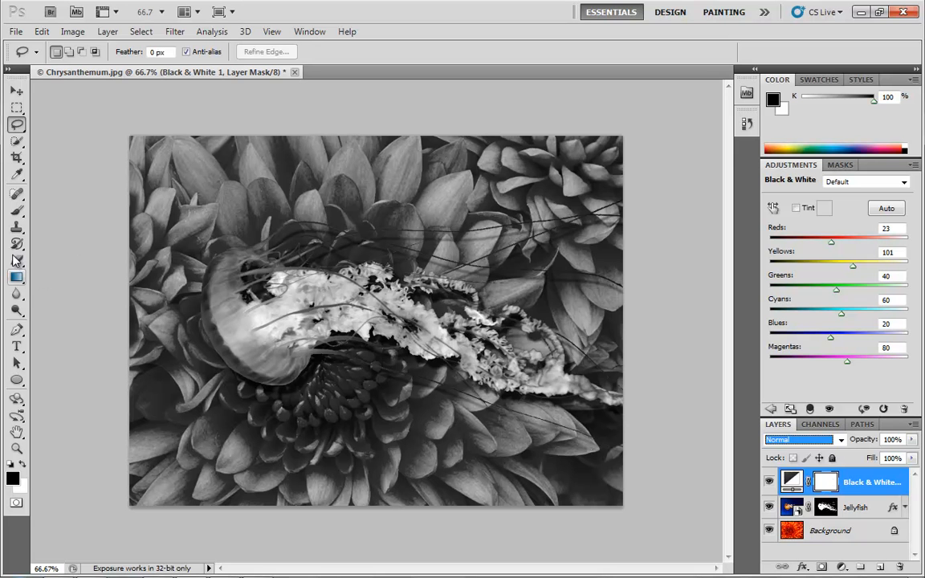
pyautogui.click(16, 211)
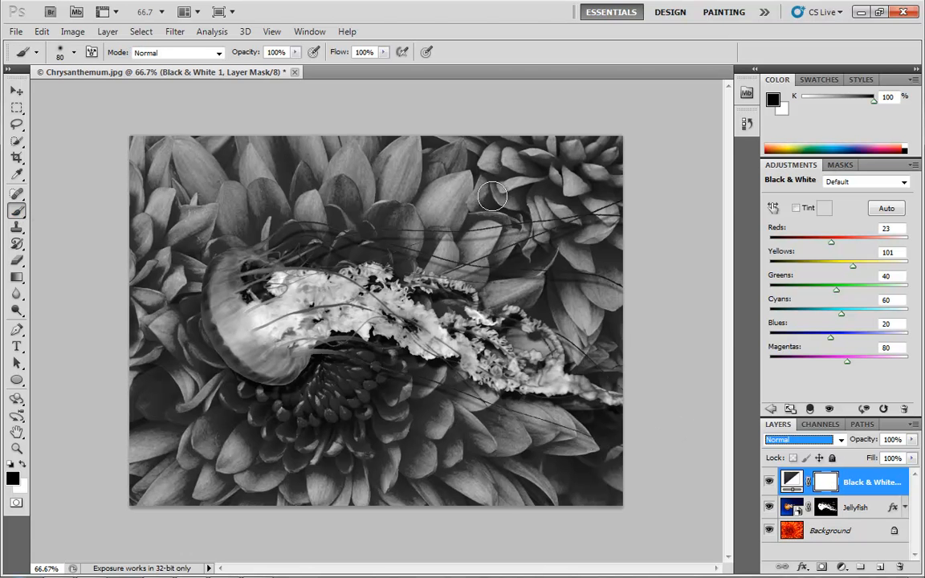
pyautogui.moveTo(489, 212)
pyautogui.mouseDown()
pyautogui.moveTo(286, 199)
pyautogui.moveTo(238, 200)
pyautogui.moveTo(498, 206)
pyautogui.moveTo(218, 208)
pyautogui.moveTo(207, 230)
pyautogui.moveTo(228, 441)
pyautogui.moveTo(207, 237)
pyautogui.moveTo(222, 439)
pyautogui.moveTo(515, 438)
pyautogui.moveTo(233, 428)
pyautogui.moveTo(494, 434)
pyautogui.moveTo(515, 426)
pyautogui.moveTo(494, 210)
pyautogui.moveTo(499, 422)
pyautogui.mouseUp()
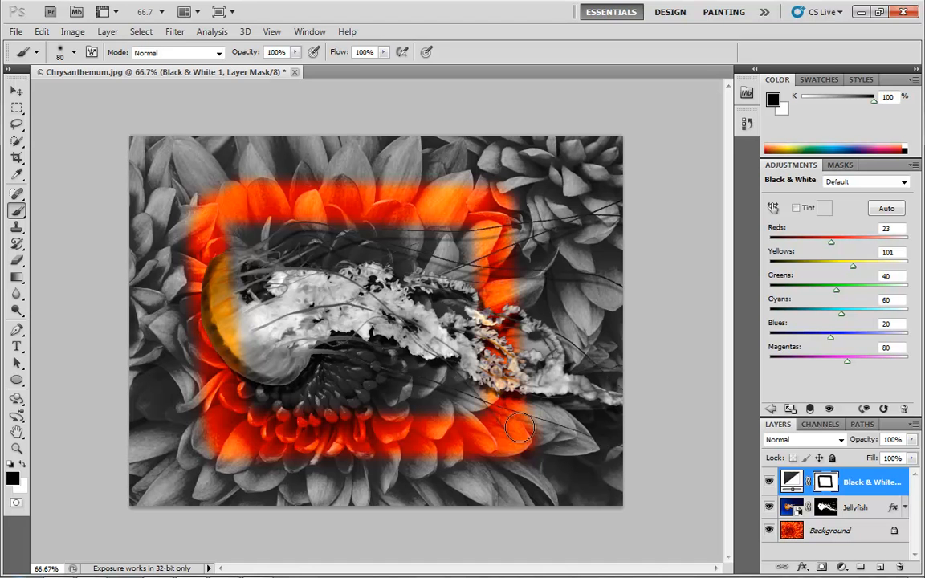
# Step: Fill the Black & White layer's mask with a black-to-white gradient from the lower-left corner toward the upper right
pyautogui.click(17, 278)
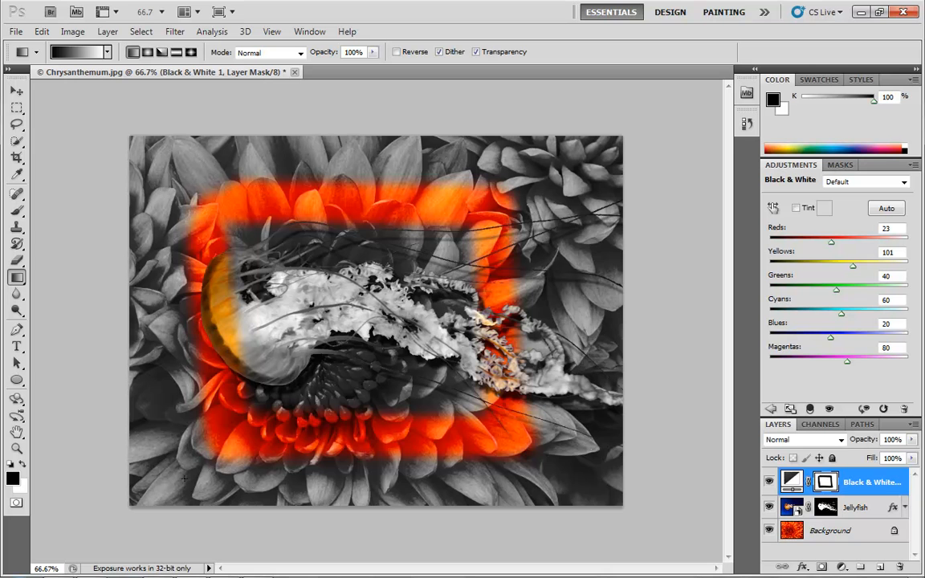
pyautogui.moveTo(146, 434); pyautogui.dragTo(546, 138)
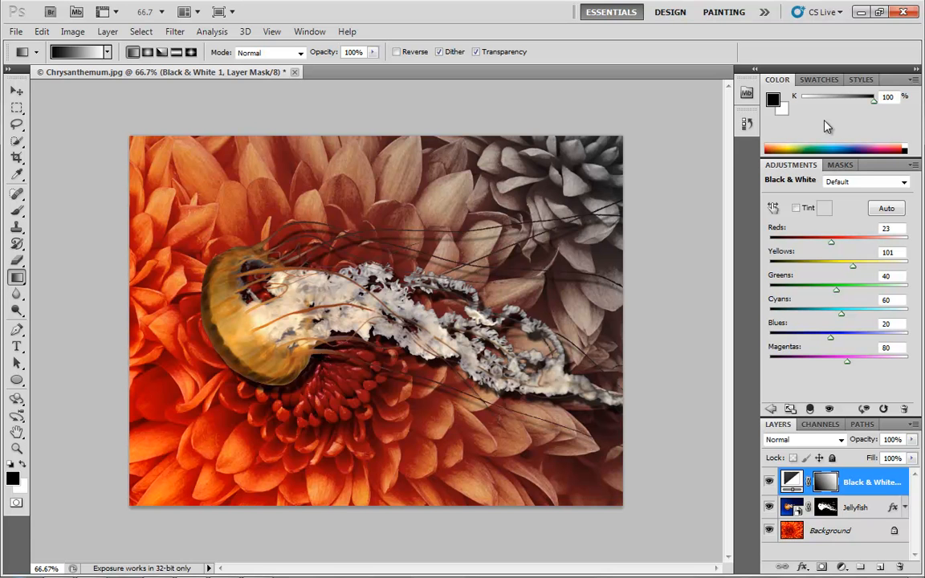
pyautogui.click(72, 31)
pyautogui.moveTo(90, 71)
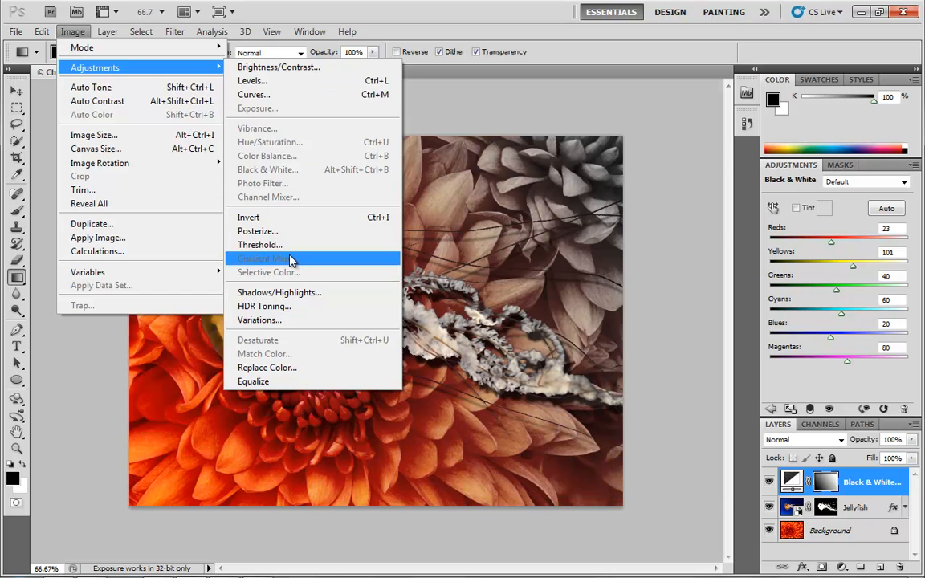
pyautogui.click(651, 115)
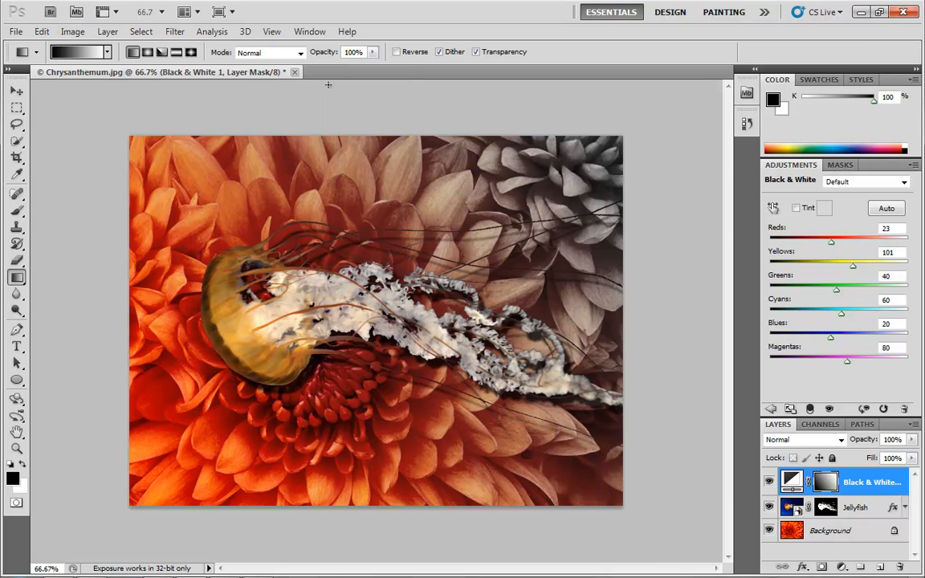